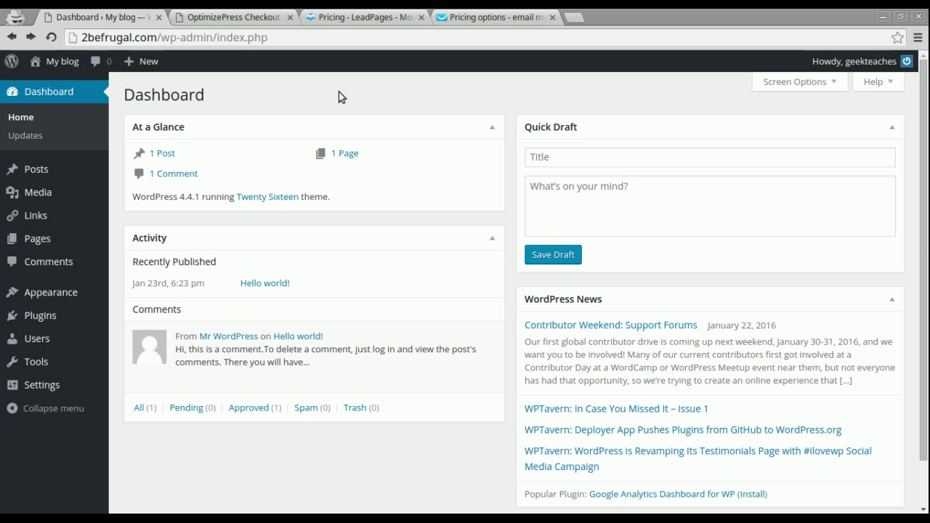
Compare the pricing pages of OptimizePress, LeadPages and GetResponse.
left_click(241, 18)
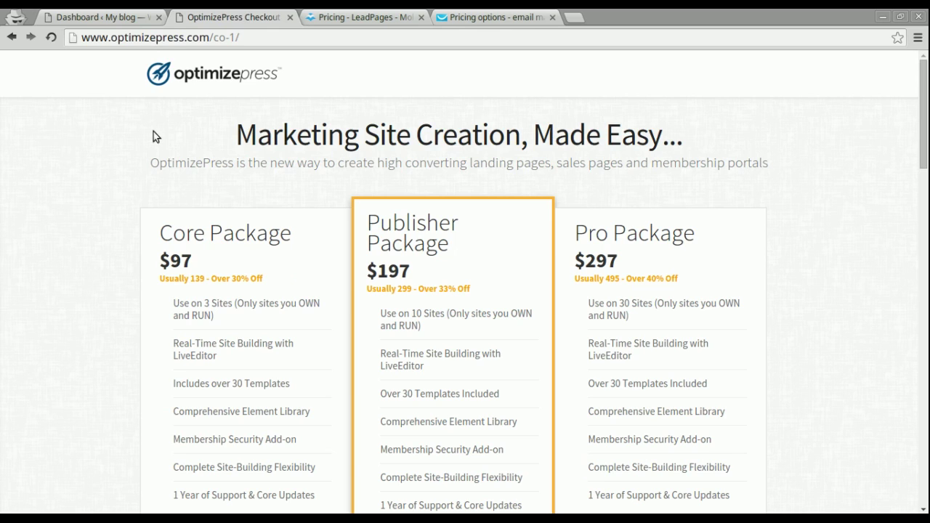
left_click(354, 19)
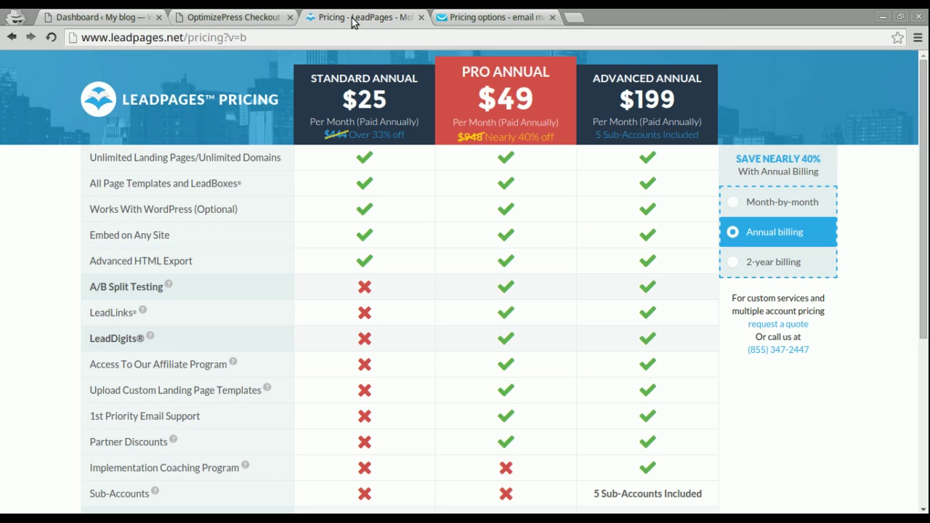
left_click(529, 16)
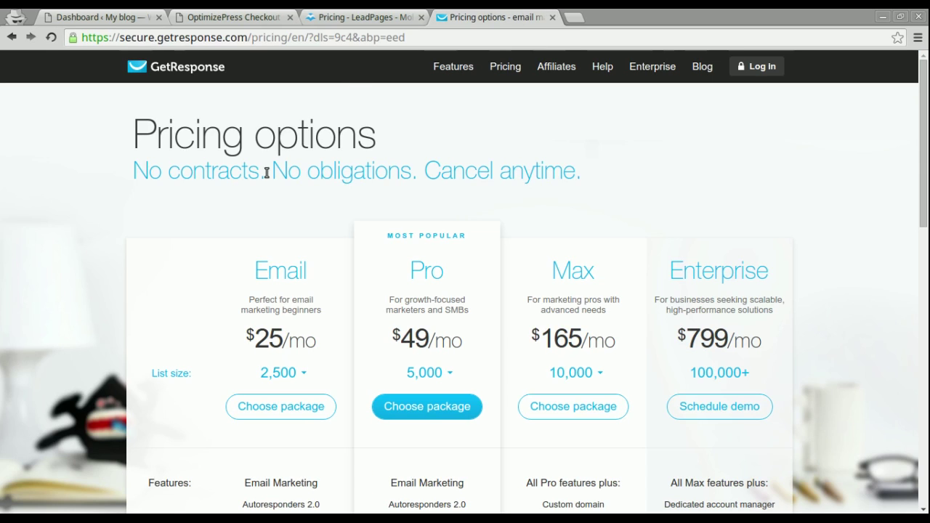
left_click(238, 20)
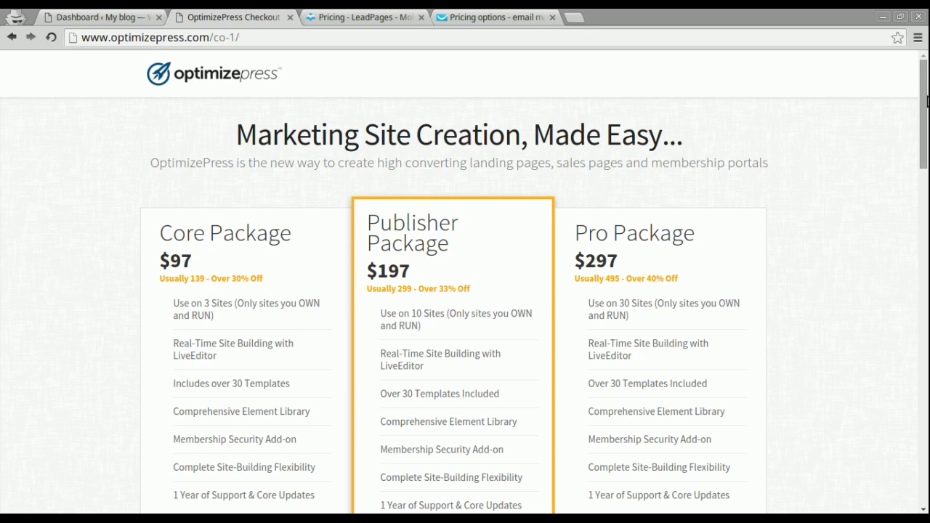
mouse_move(926, 100)
left_mouse_down()
mouse_move(926, 135)
mouse_move(926, 102)
left_mouse_up()
left_click(337, 14)
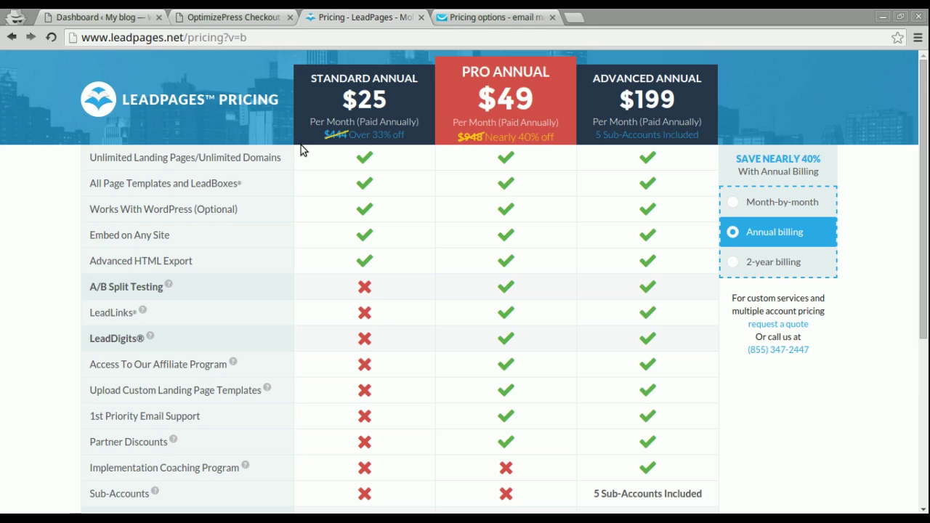
left_click(491, 15)
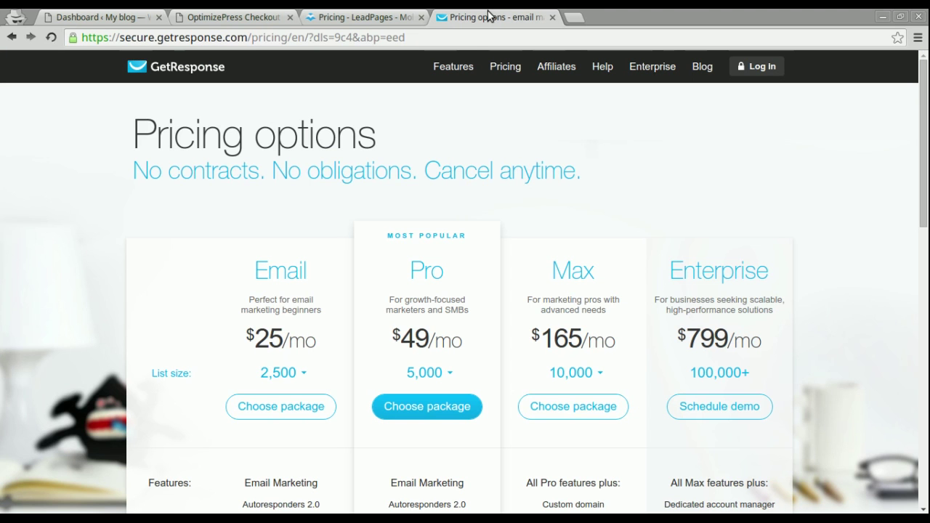
left_click(372, 15)
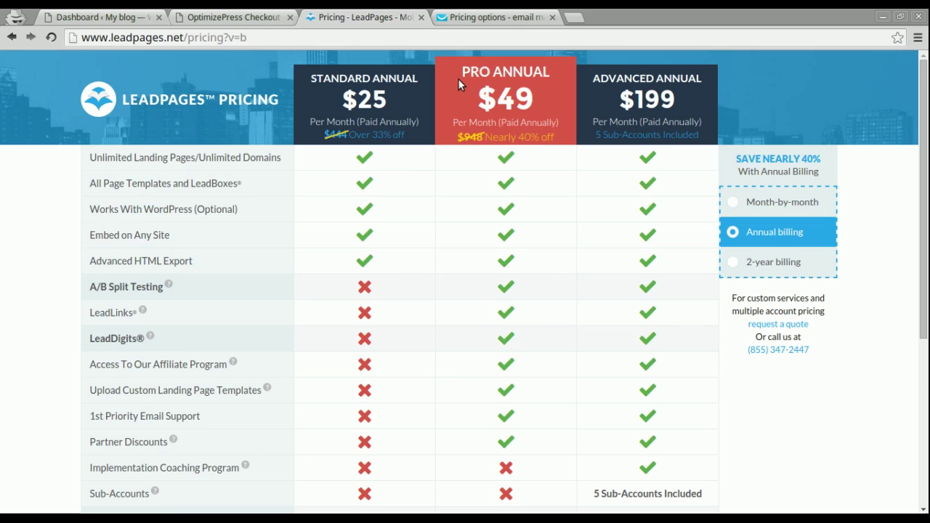
left_click(476, 16)
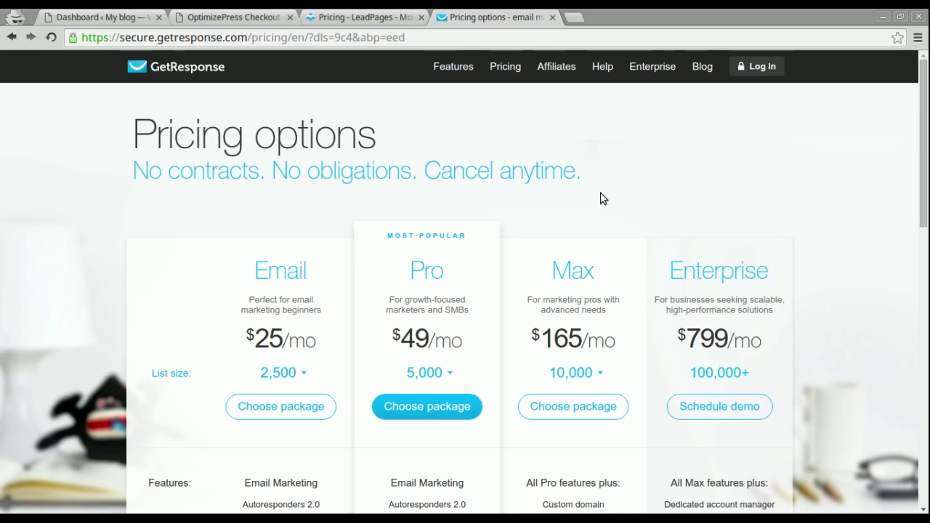
Open GetResponse's features page and review its responsive email, forms and landing page offerings.
left_click(439, 78)
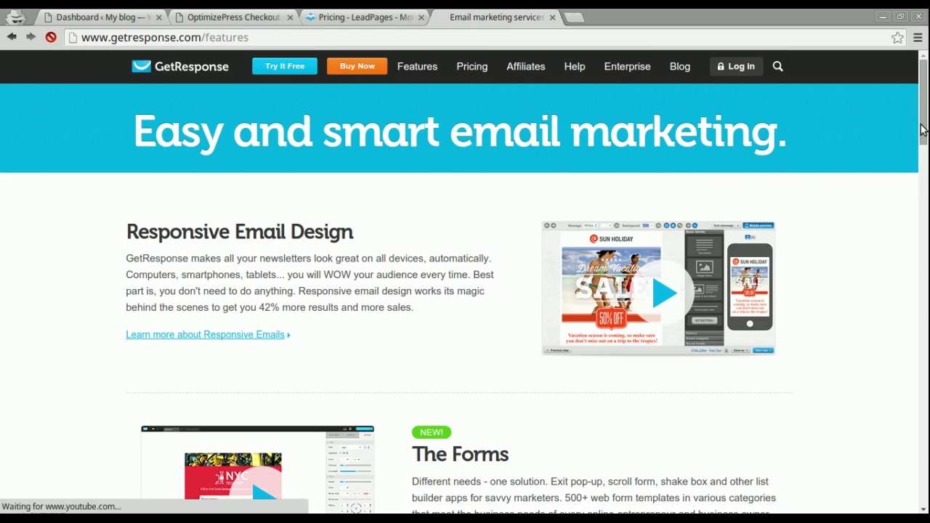
left_click_drag(921, 129, 923, 160)
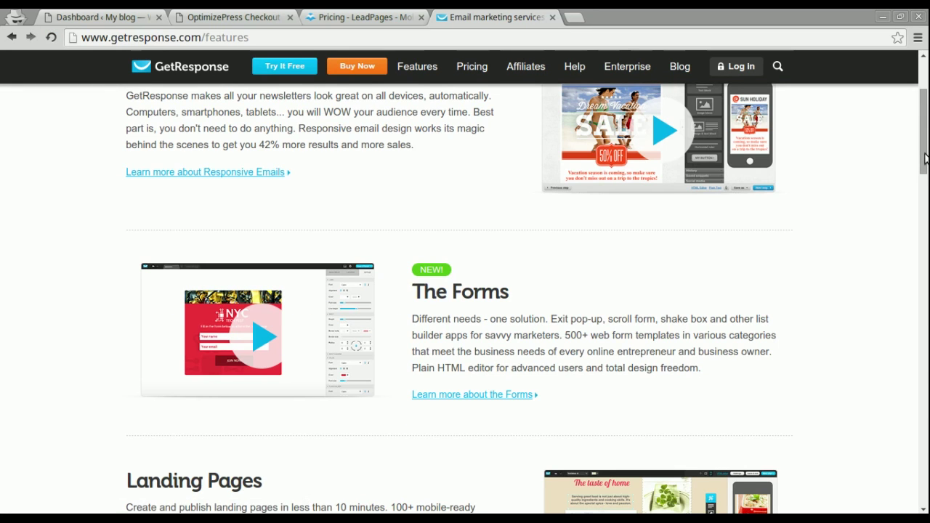
scroll(923, 159, "up", 4)
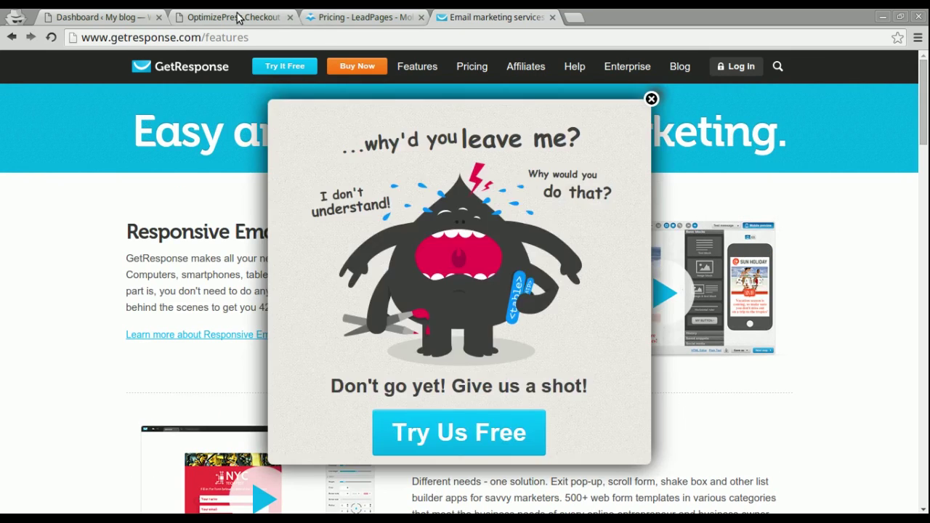
Revisit the OptimizePress, LeadPages and GetResponse pages, dismissing the exit pop-up on the GetResponse site.
left_click(237, 17)
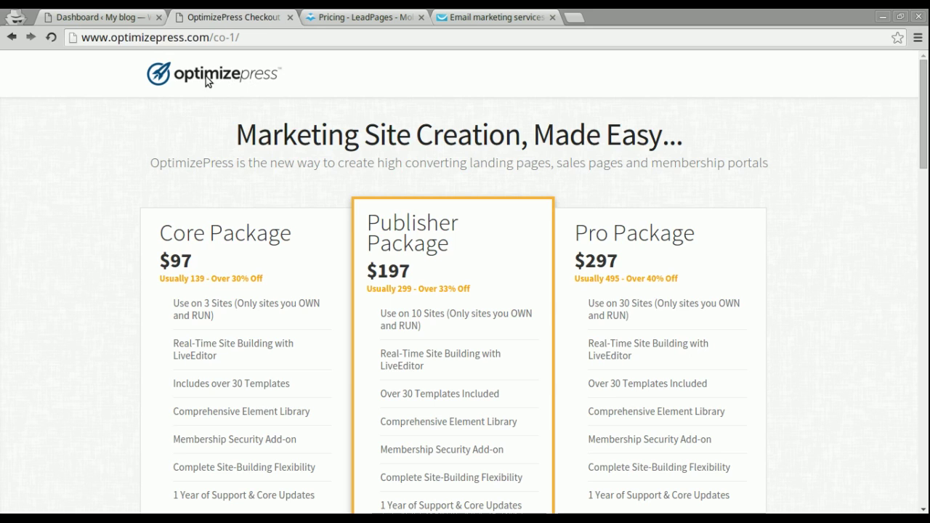
left_click(347, 16)
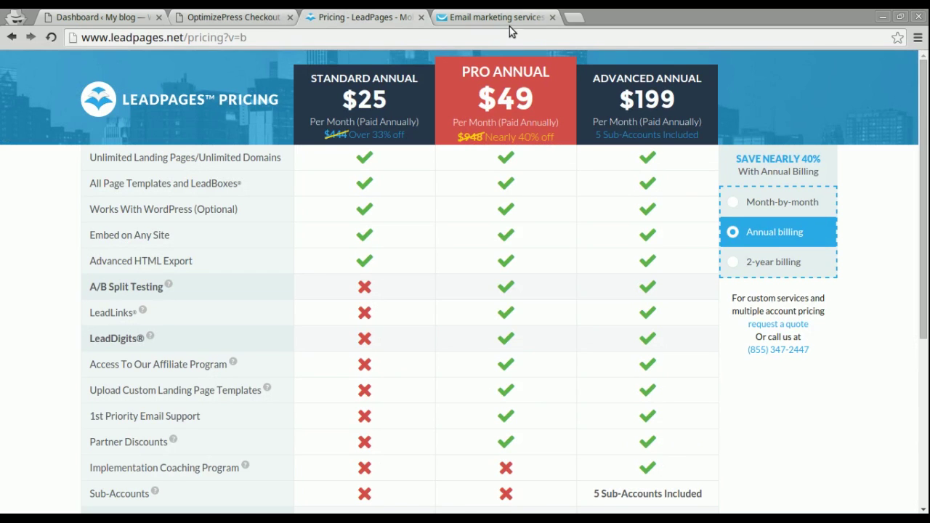
left_click(484, 16)
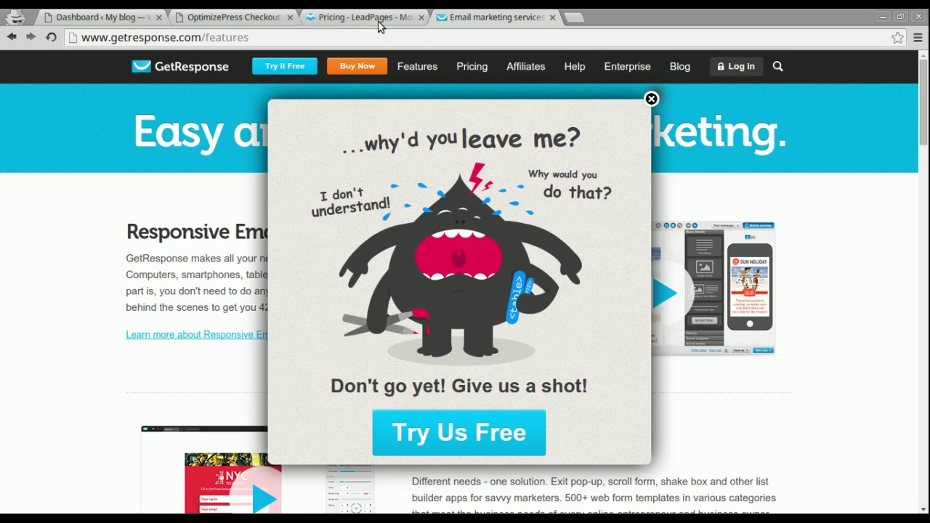
left_click(651, 99)
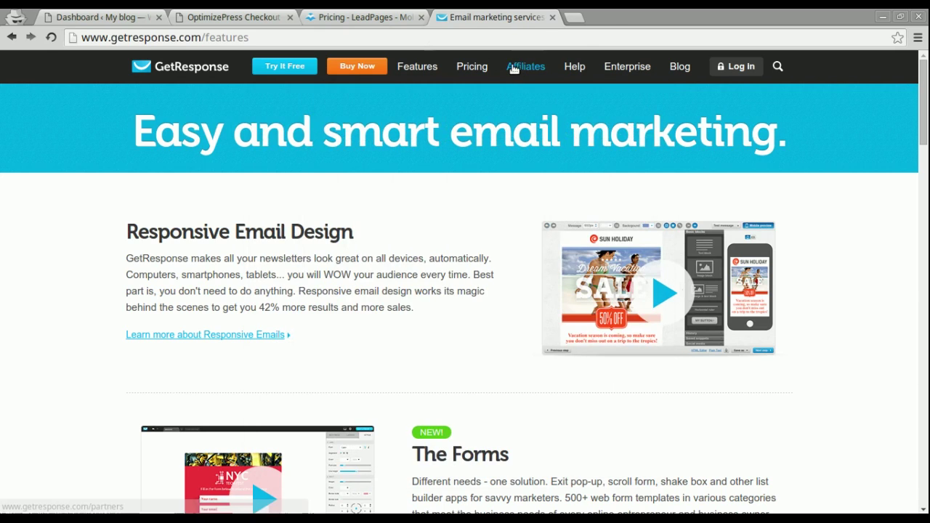
left_click(358, 15)
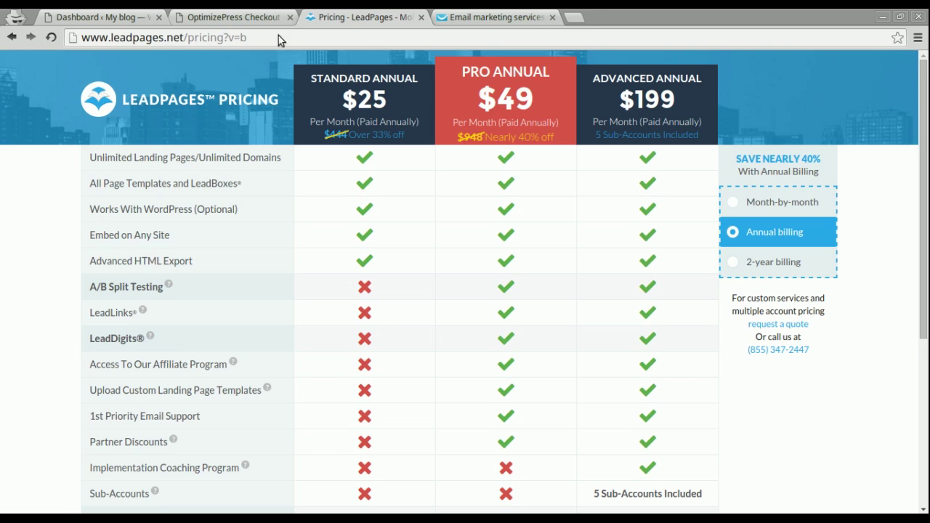
Go from the LeadPages pricing page to the LeadPages home page.
left_click_drag(924, 218, 876, 83)
left_click(51, 37)
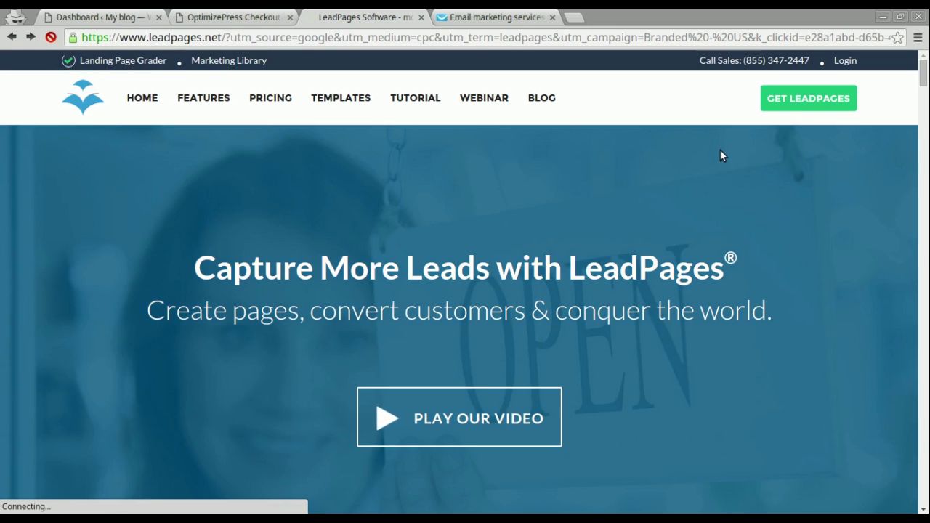
left_click(486, 17)
left_click(223, 15)
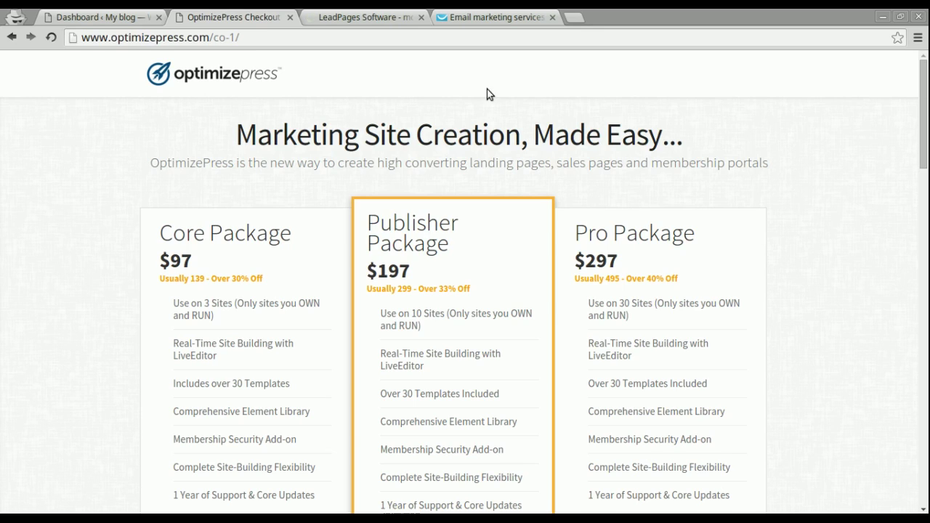
left_click_drag(251, 37, 214, 37)
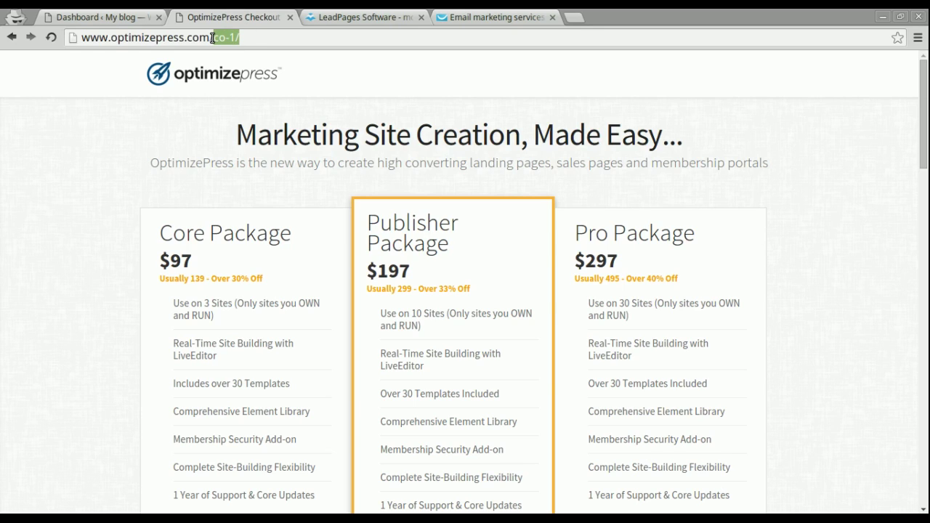
key("BackSpace")
key("Return")
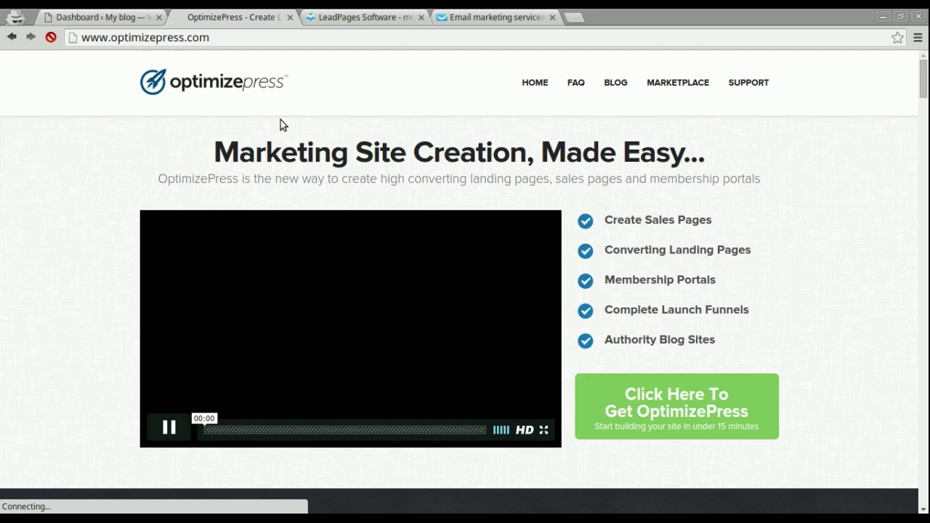
left_click(162, 426)
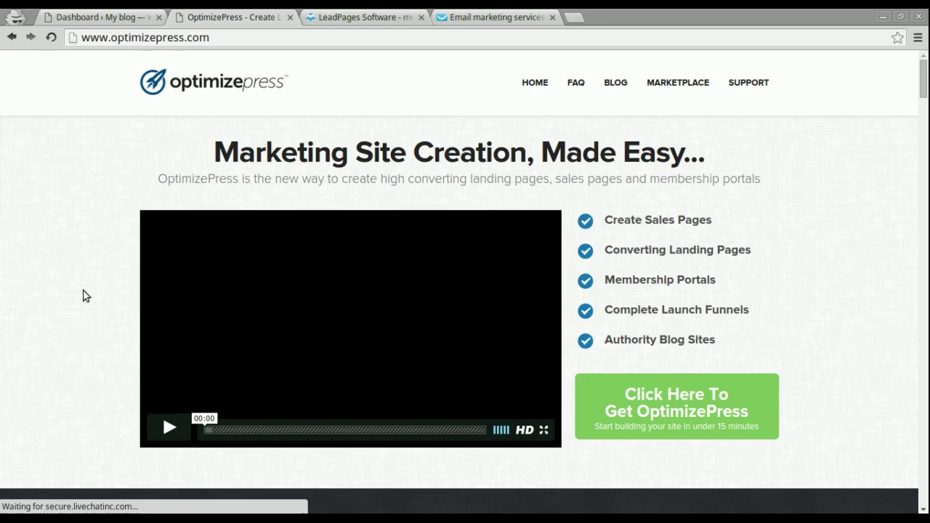
Return to the WordPress dashboard, open the blog's public site in a new tab and view it.
left_click(92, 20)
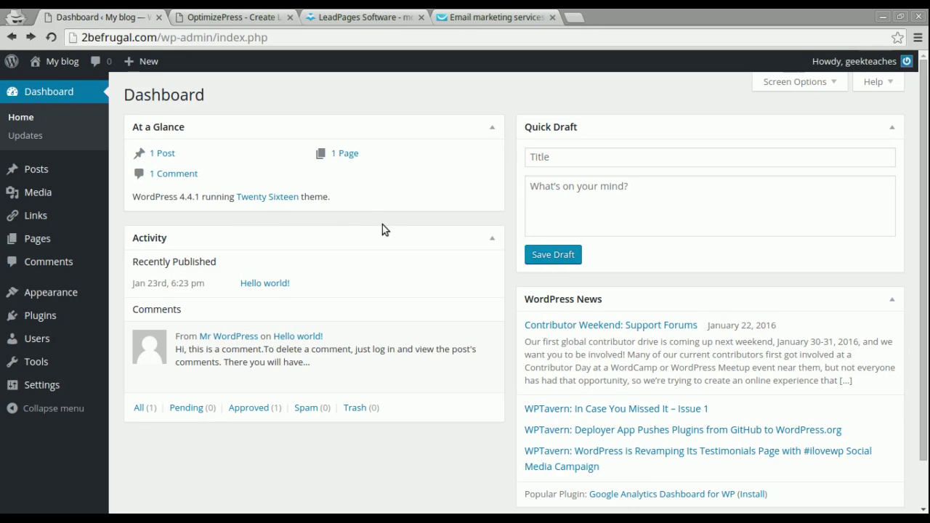
mouse_move(73, 74)
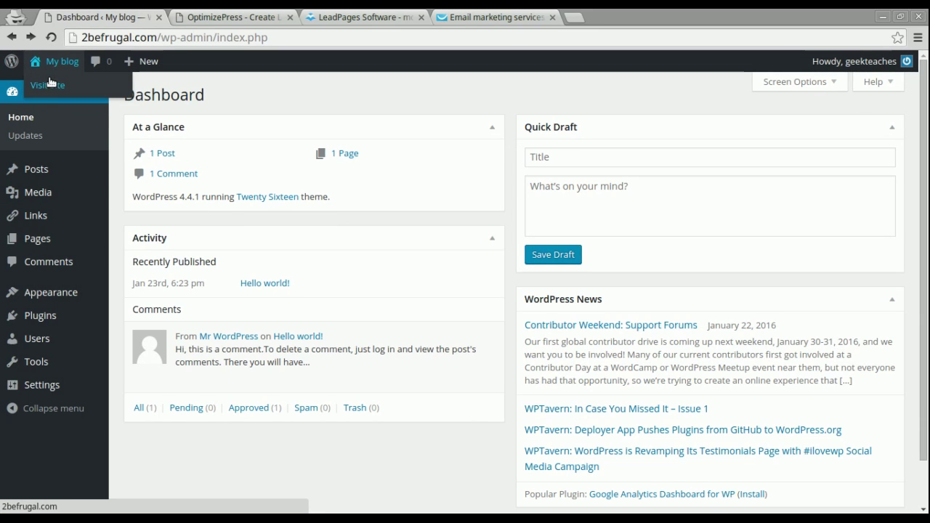
right_click(49, 82)
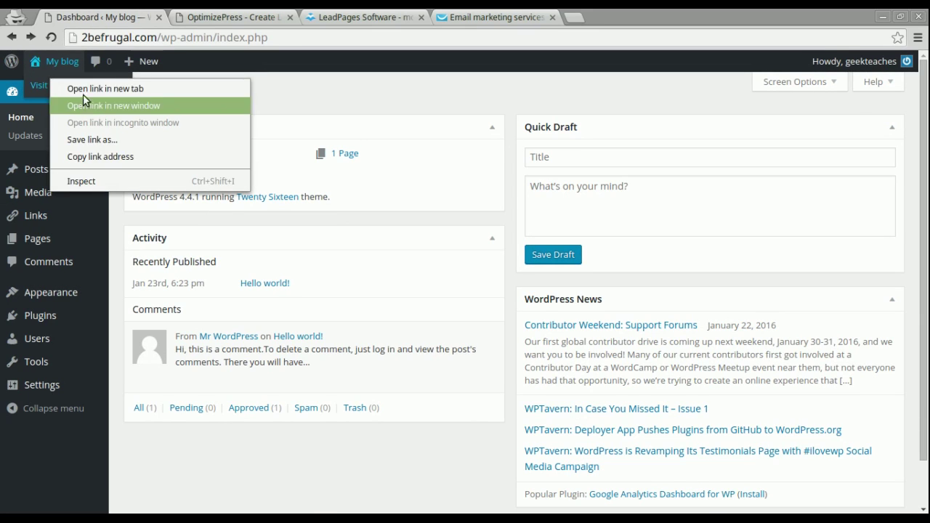
left_click(80, 90)
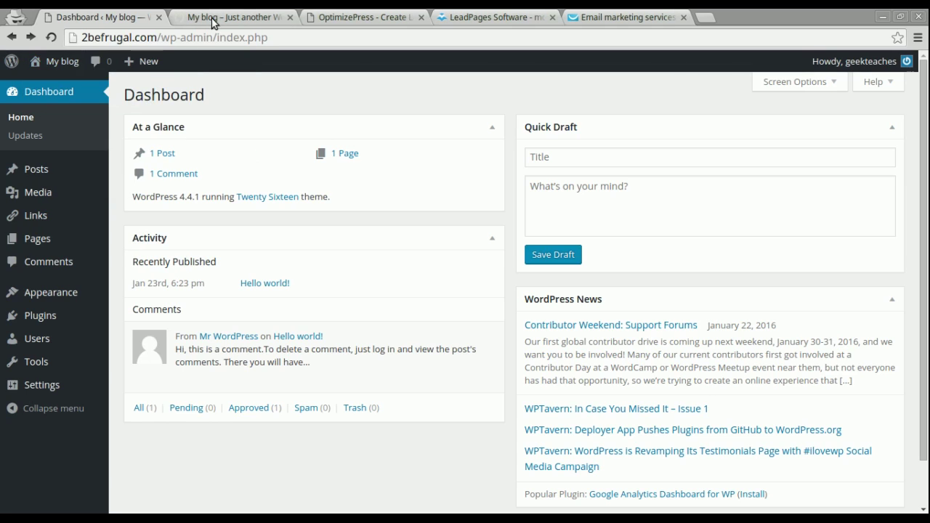
left_click(212, 19)
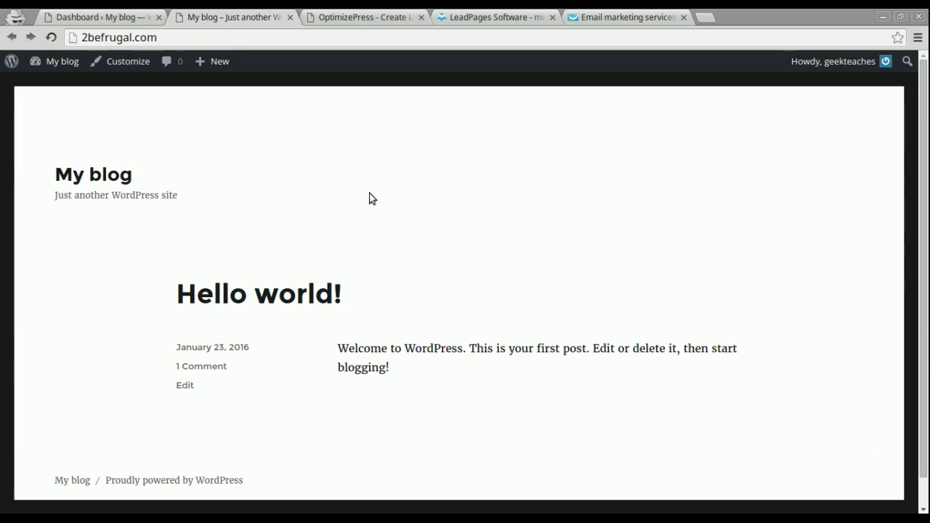
Activate the OptimizePress theme from the installed themes in the WordPress admin.
left_click(96, 17)
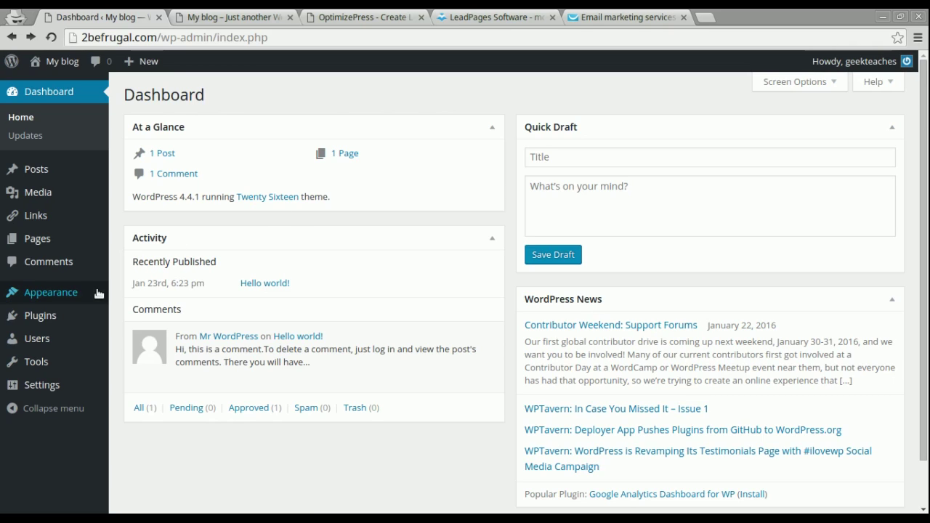
mouse_move(58, 292)
left_click(138, 293)
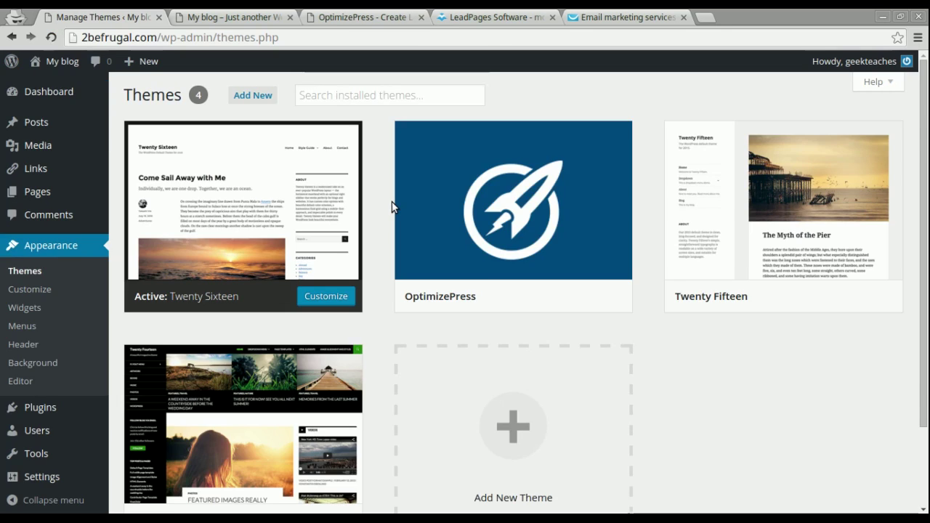
mouse_move(456, 218)
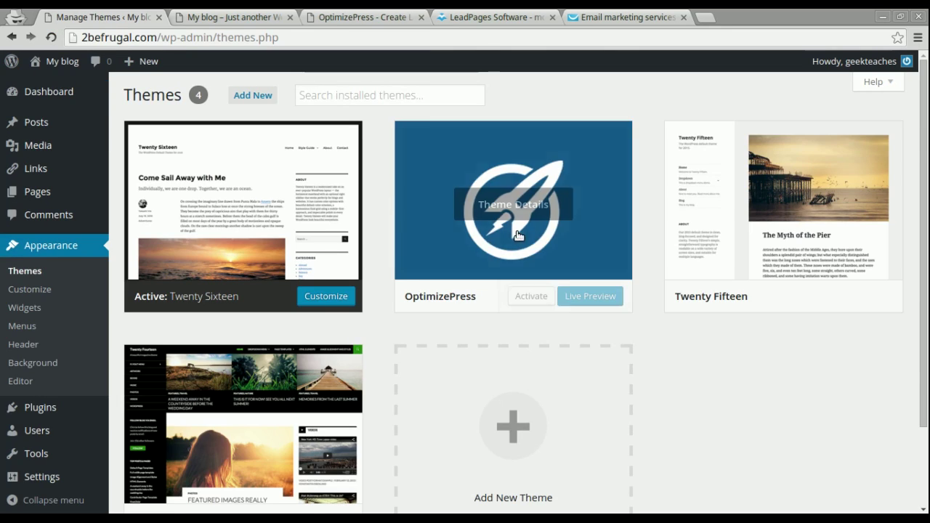
left_click(535, 295)
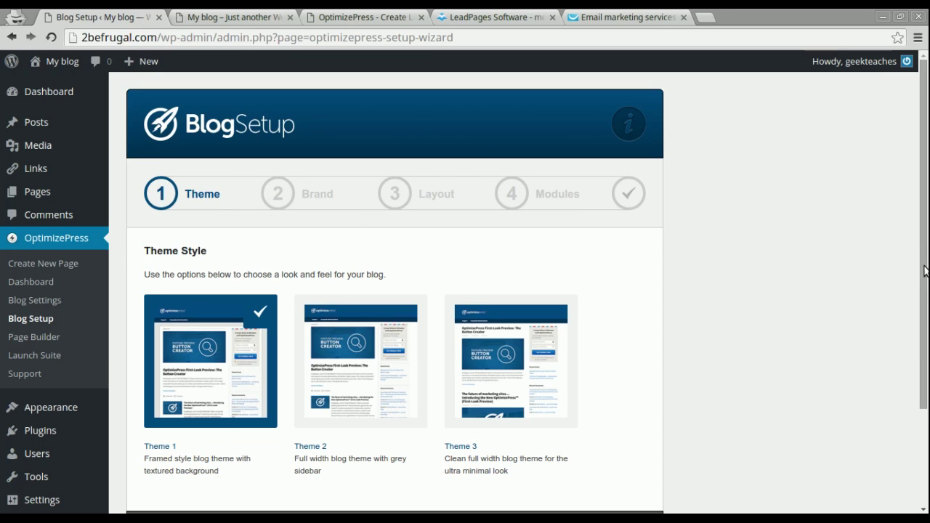
Examine the theme style options in the first stage of the OptimizePress Blog Setup wizard.
scroll(925, 302, "down", 2)
scroll(925, 302, "down", 3)
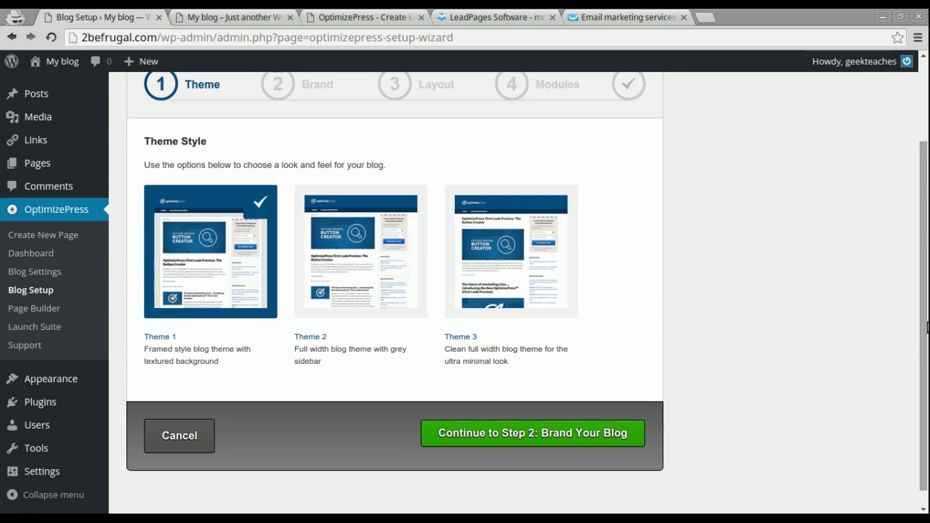
left_click_drag(926, 270, 925, 210)
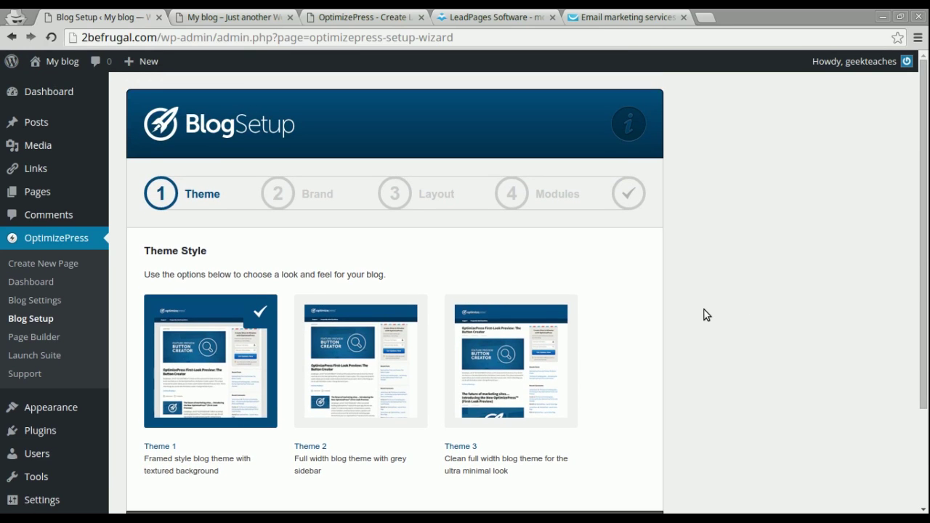
Open OptimizePress's Create New Page gallery and bring up the Opt-in / Landing Pages templates.
left_click(23, 267)
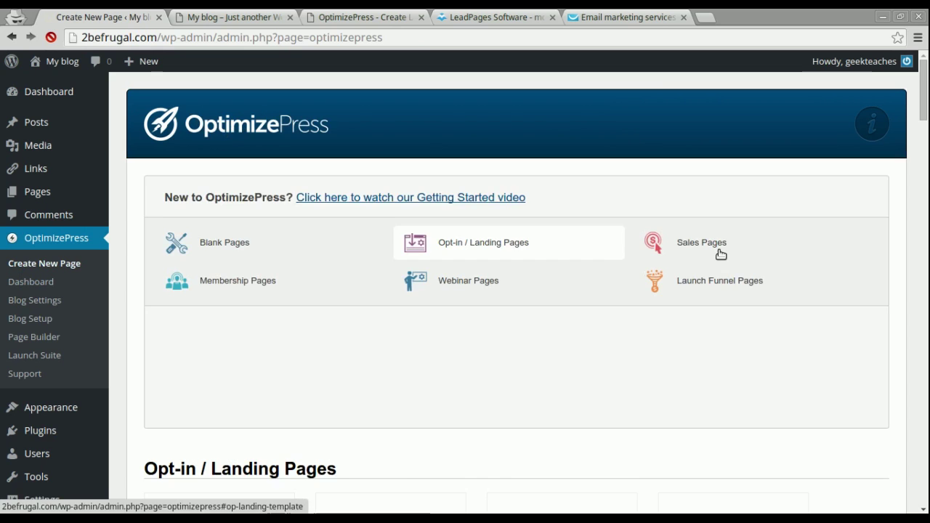
left_click(720, 253)
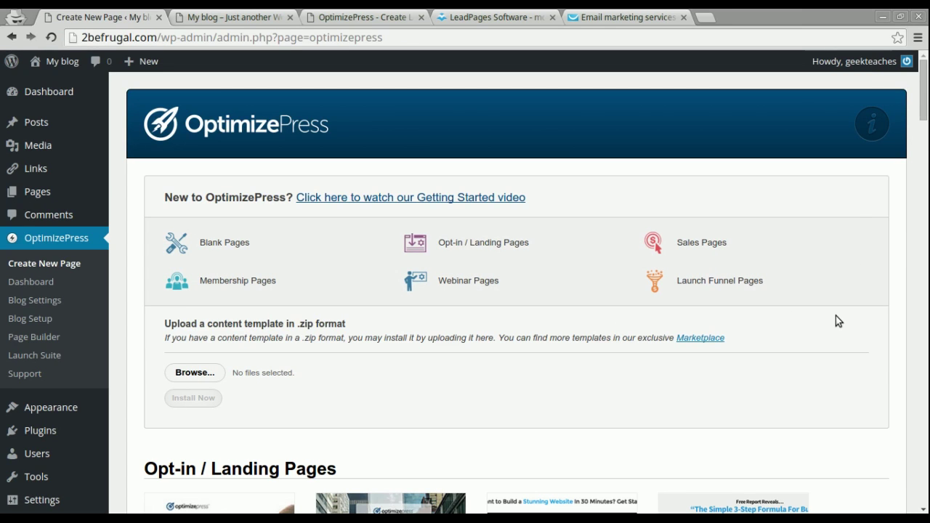
left_click_drag(925, 106, 924, 144)
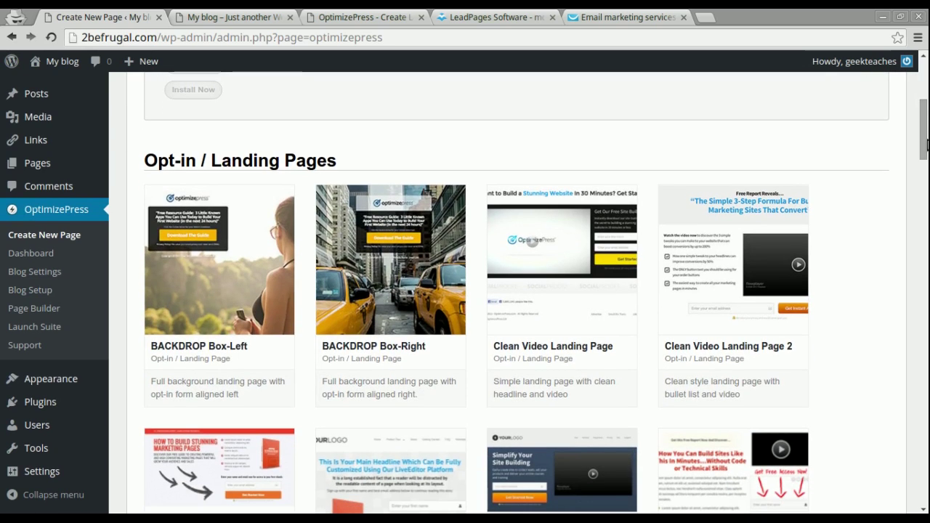
Preview the BACKDROP Box-Left opt-in template, and close the preview.
mouse_move(759, 253)
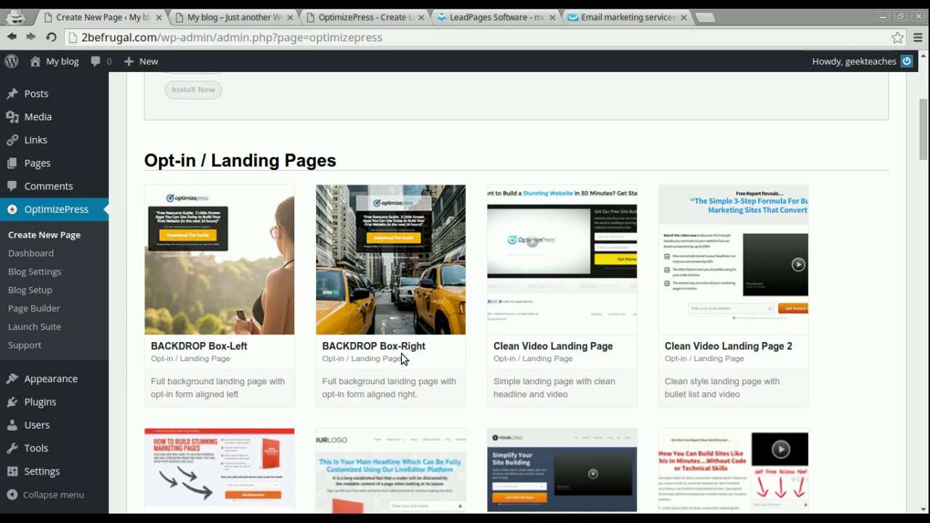
mouse_move(411, 291)
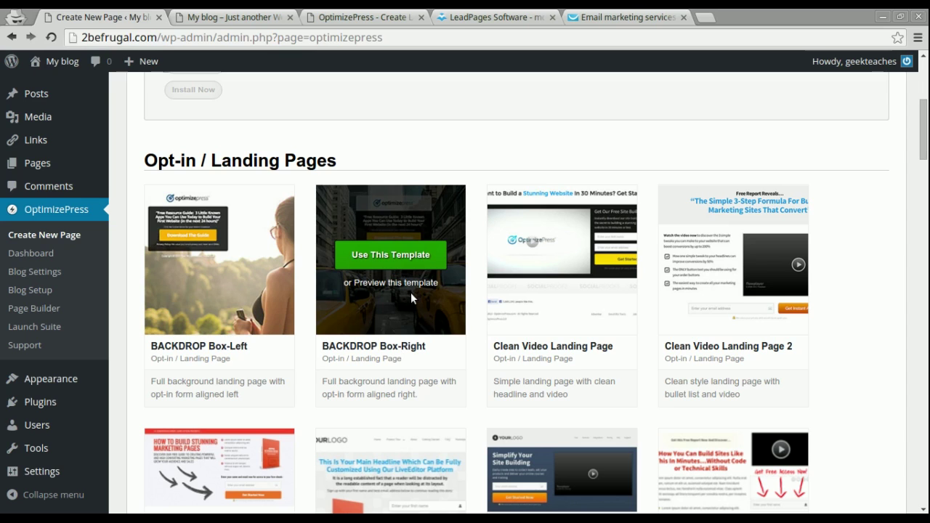
mouse_move(247, 276)
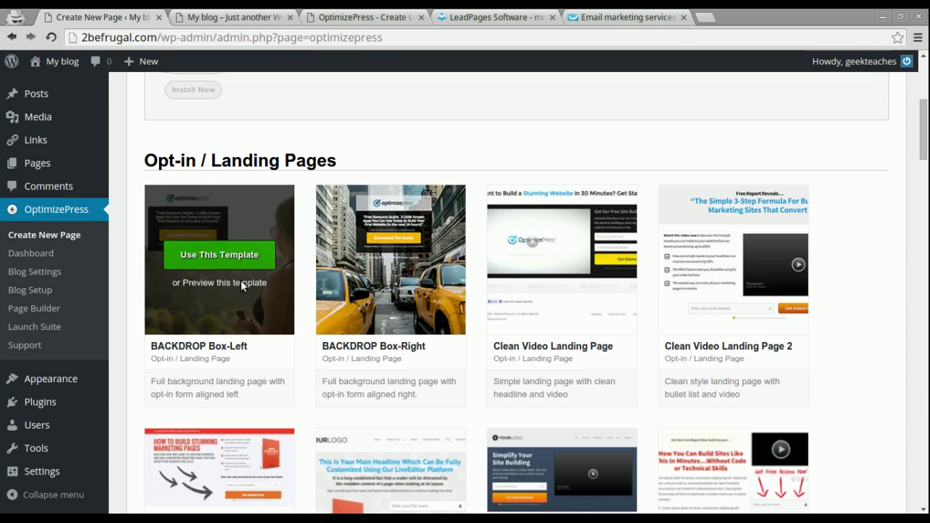
left_click(240, 280)
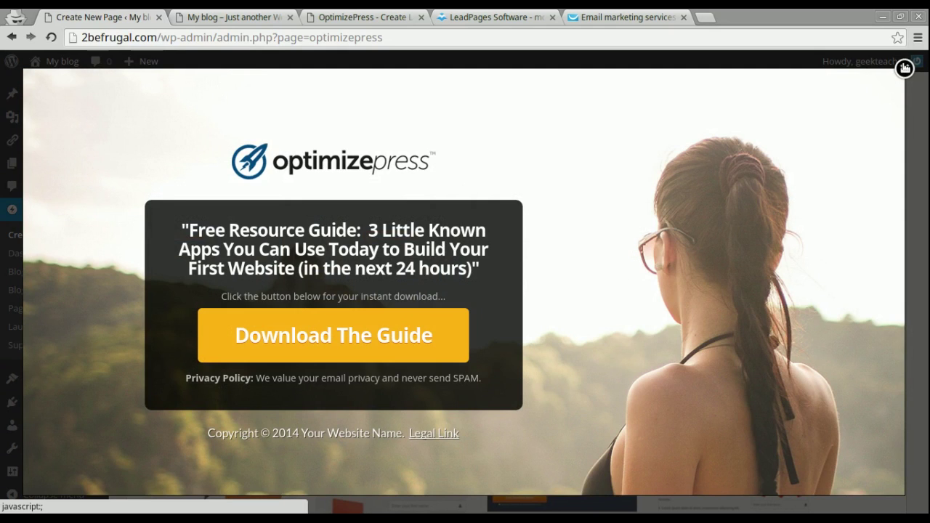
left_click(905, 69)
Preview the BACKDROP Box-Right template, open its Download The Guide form, and close the preview.
mouse_move(385, 329)
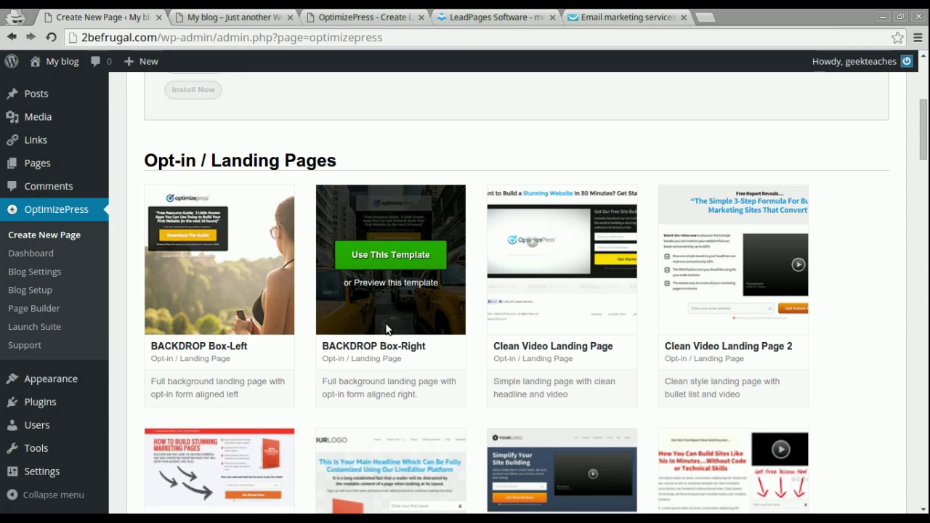
left_click(429, 283)
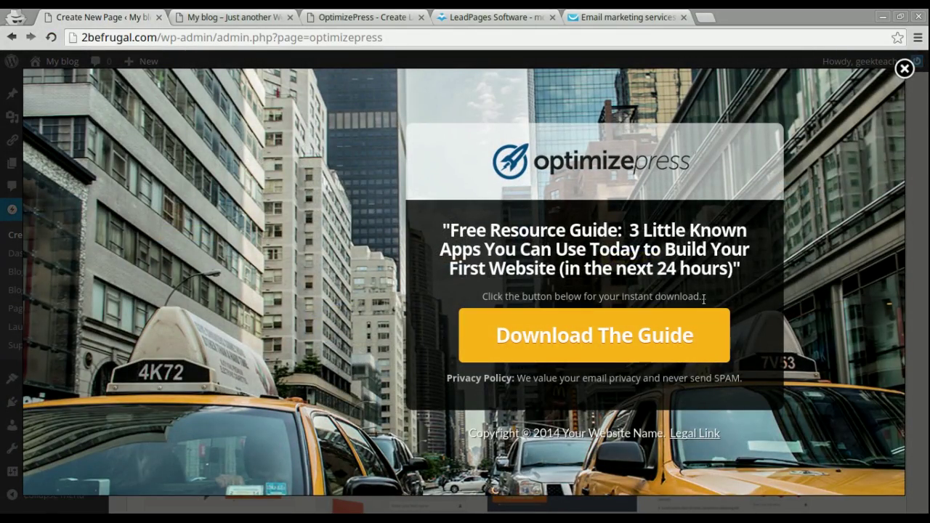
left_click(658, 343)
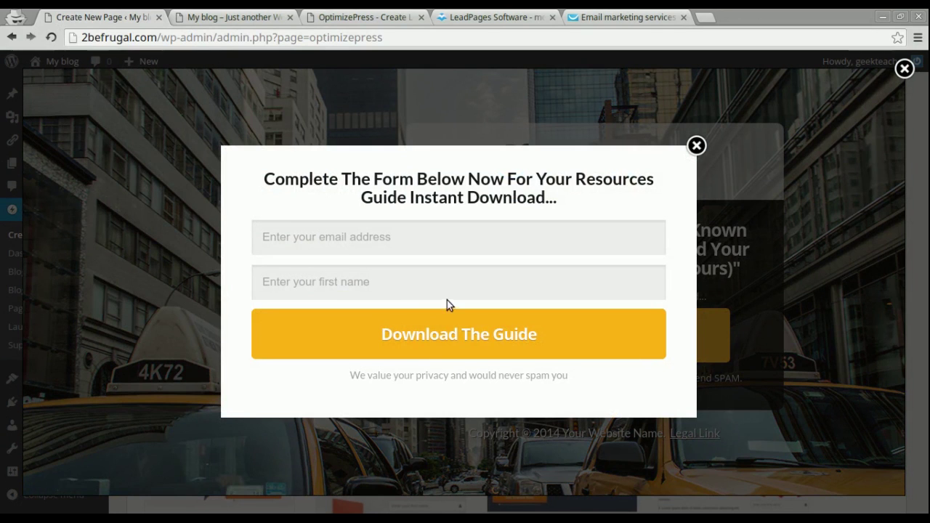
left_click(904, 69)
Look through the remaining Opt-in / Landing Pages templates and preview the Webinar Countdown Thank You template, closing the preview.
scroll(926, 156, "down", 1)
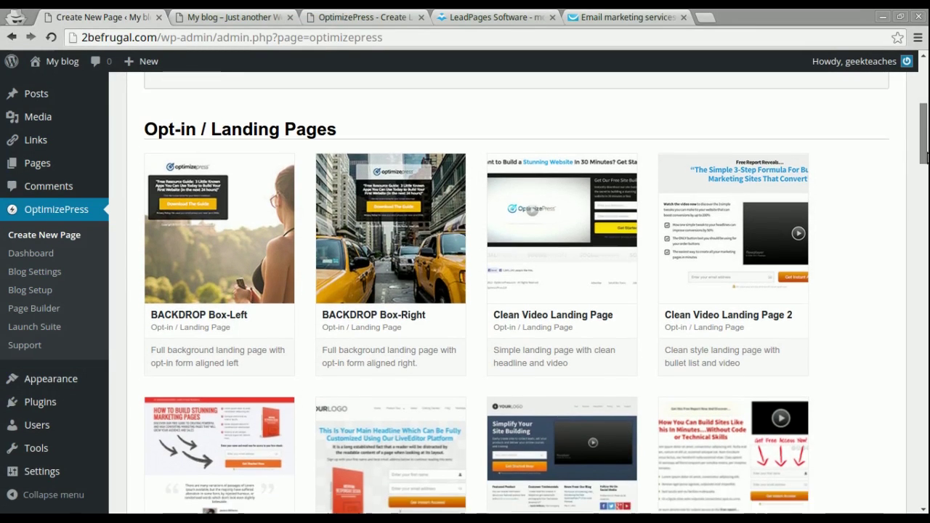
scroll(926, 156, "down", 2)
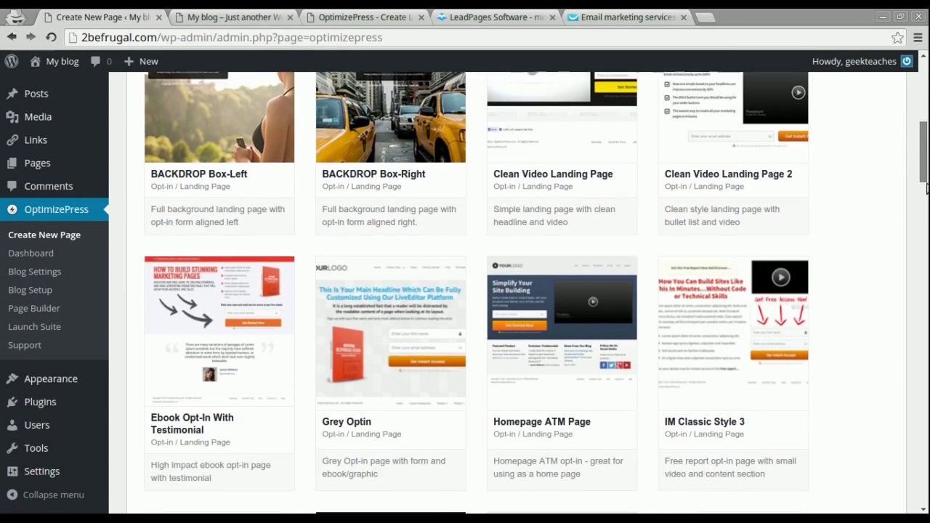
scroll(926, 187, "down", 3)
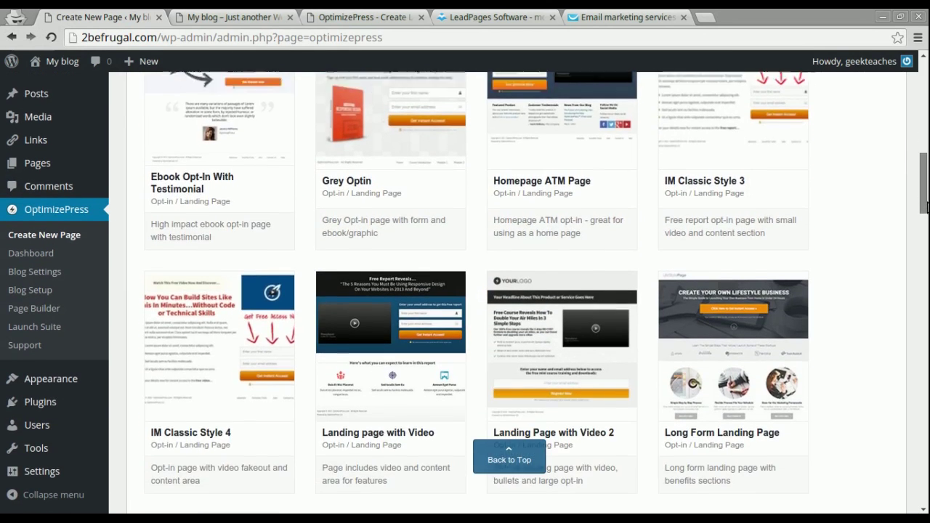
scroll(926, 207, "down", 1)
scroll(730, 269, "down", 1)
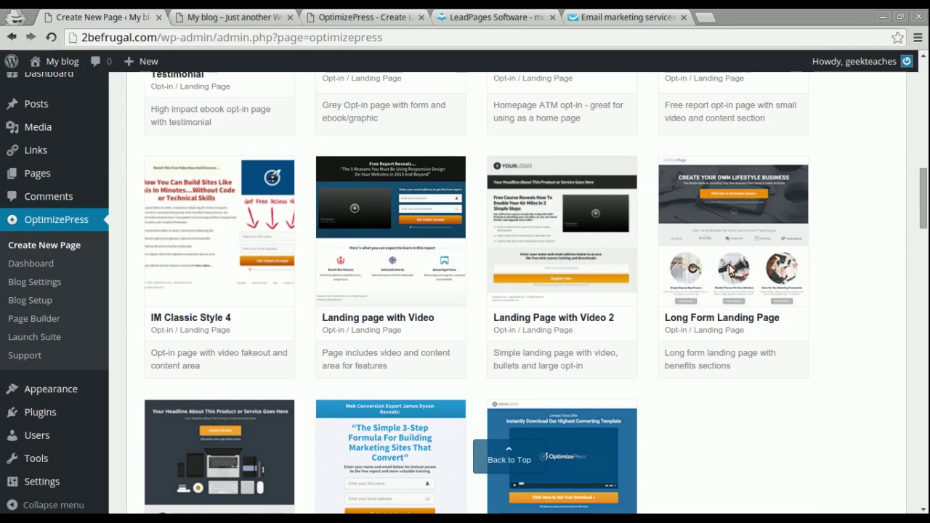
left_click_drag(924, 215, 925, 286)
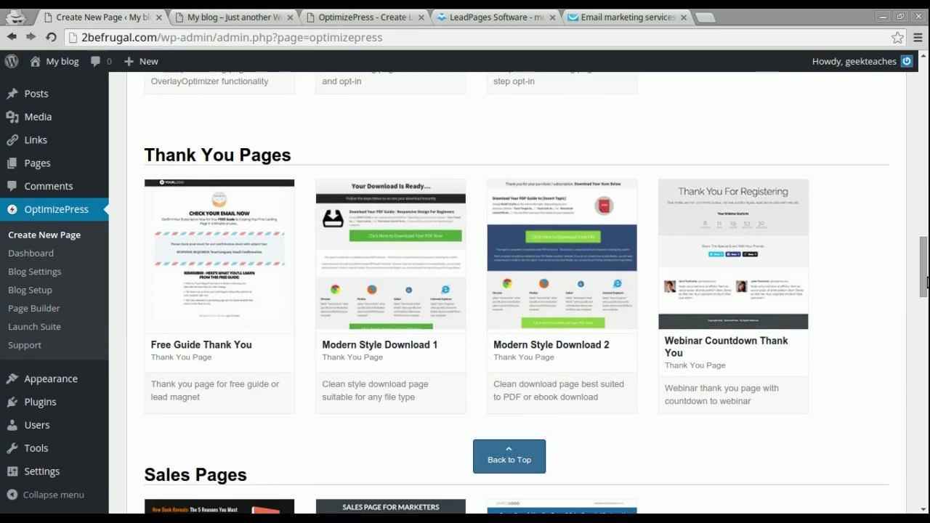
mouse_move(405, 287)
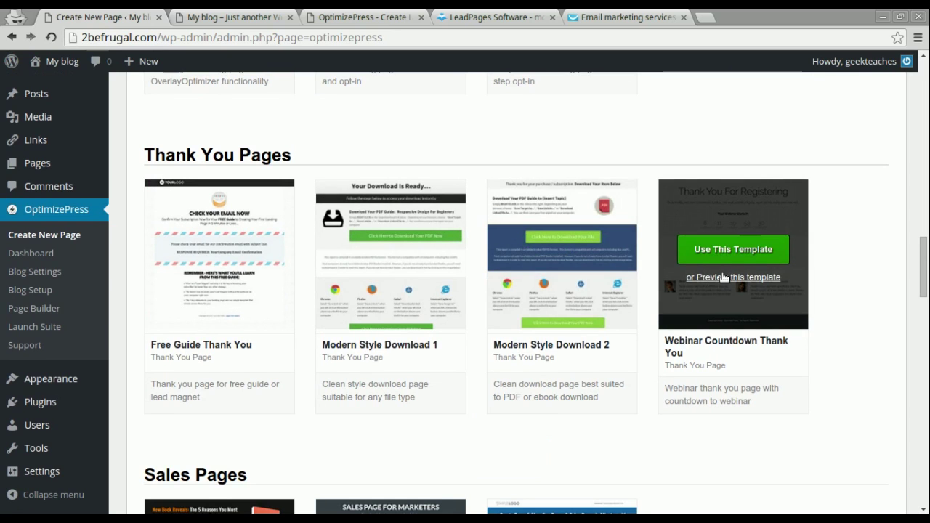
left_click(723, 277)
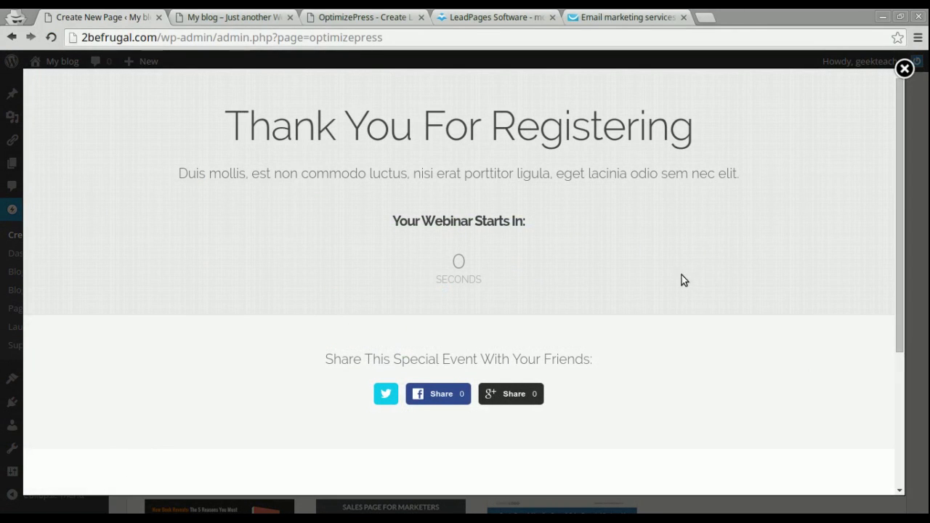
left_click_drag(899, 291, 901, 360)
left_click_drag(901, 320, 899, 254)
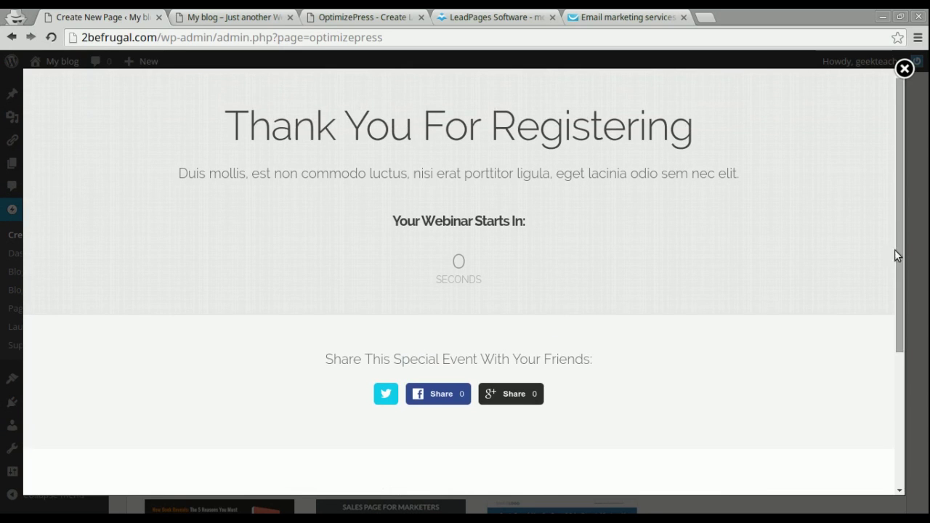
left_click(907, 69)
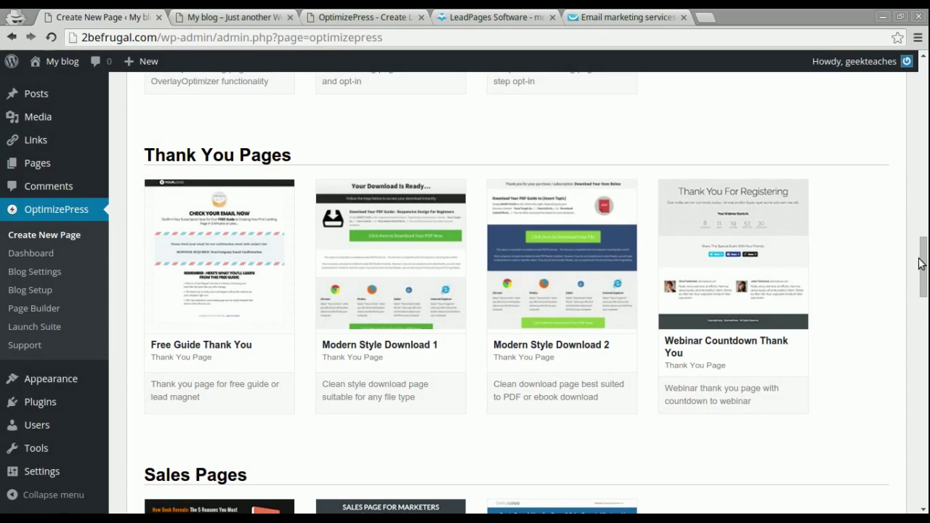
Preview the Book Sales Page template under Sales Pages, and close the preview.
scroll(923, 305, "down", 5)
scroll(926, 309, "down", 2)
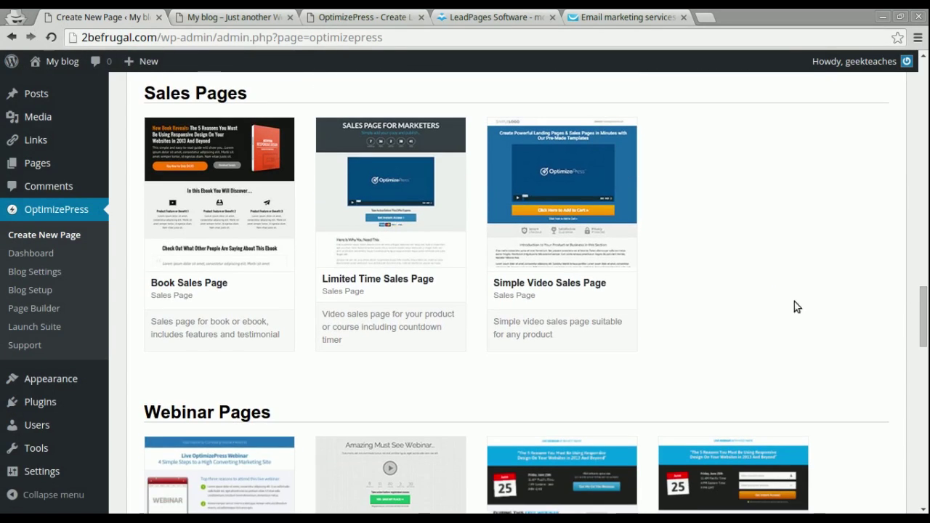
mouse_move(227, 212)
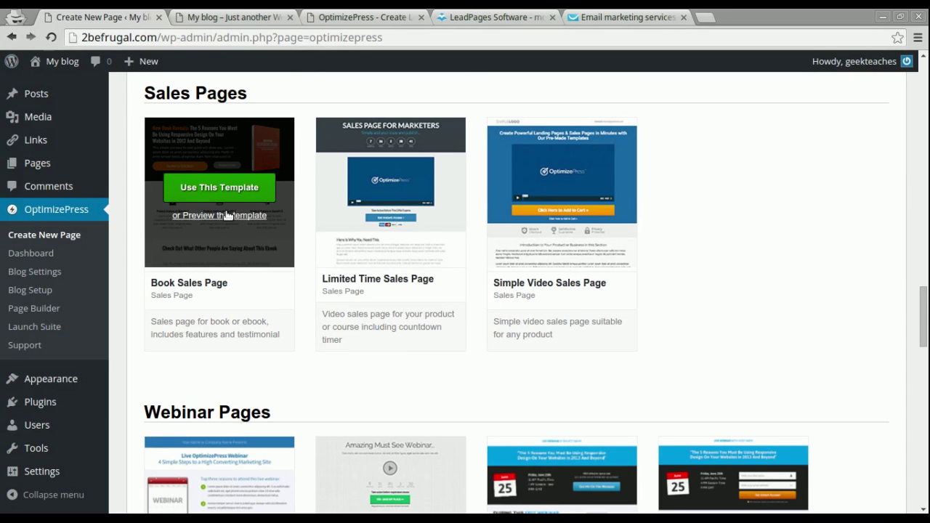
left_click(227, 213)
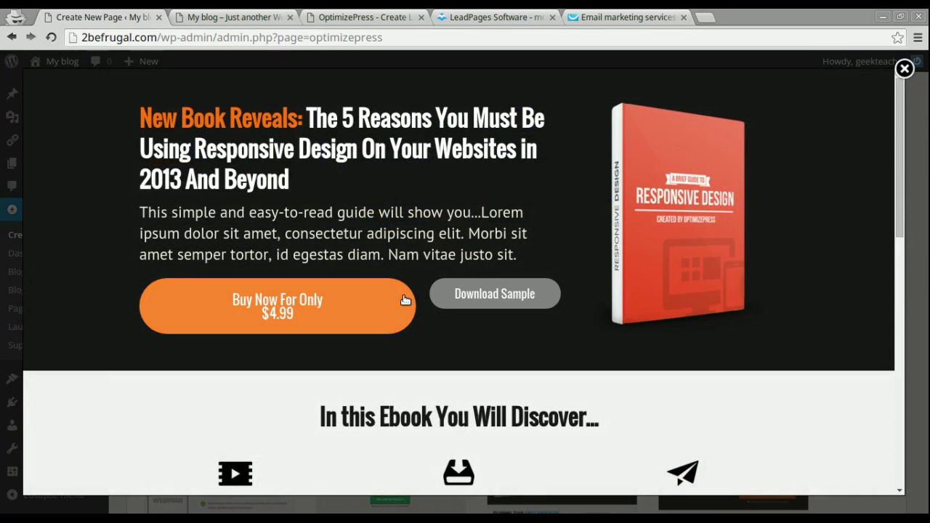
left_click_drag(899, 226, 903, 167)
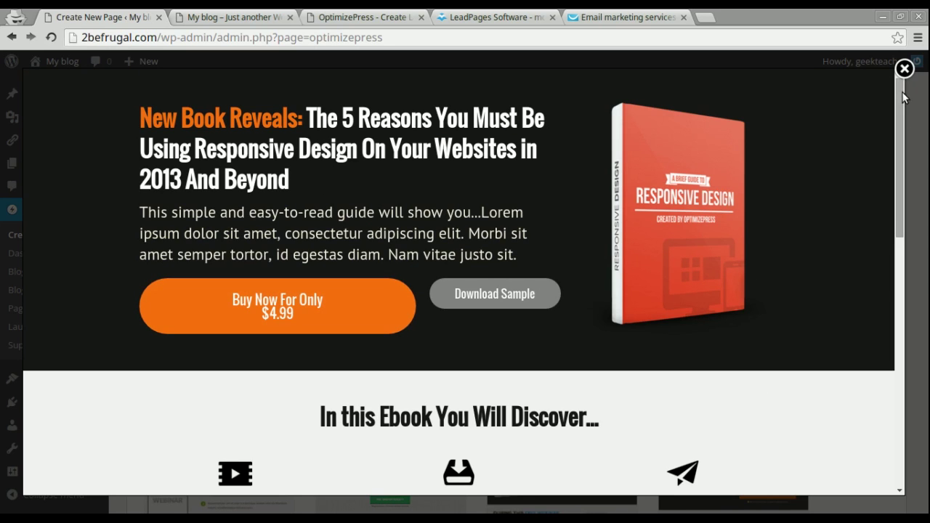
left_click(867, 190)
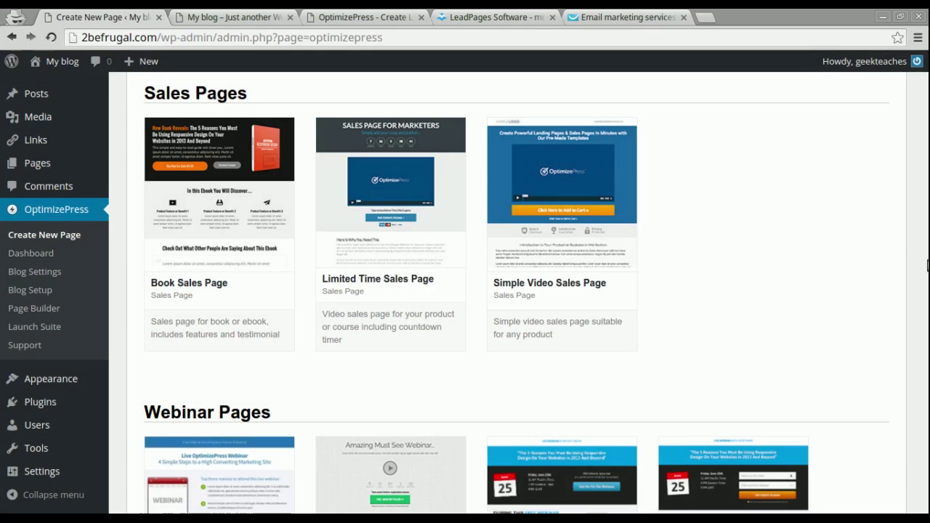
Preview the Webinar Registration 1-Host Style 3 template under Webinar Pages, view its content, and close the preview.
left_click_drag(926, 327, 926, 364)
mouse_move(704, 228)
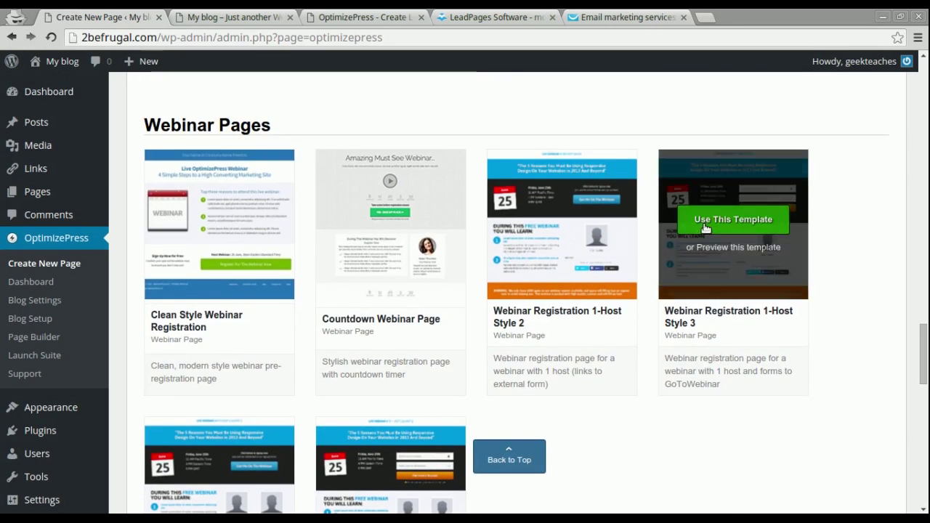
left_click(715, 247)
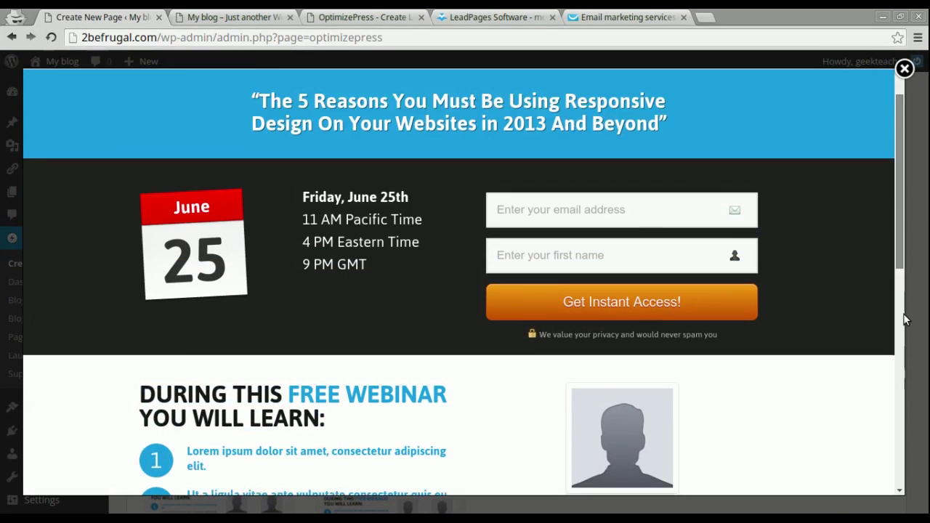
scroll(904, 274, "down", 3)
scroll(904, 272, "up", 2)
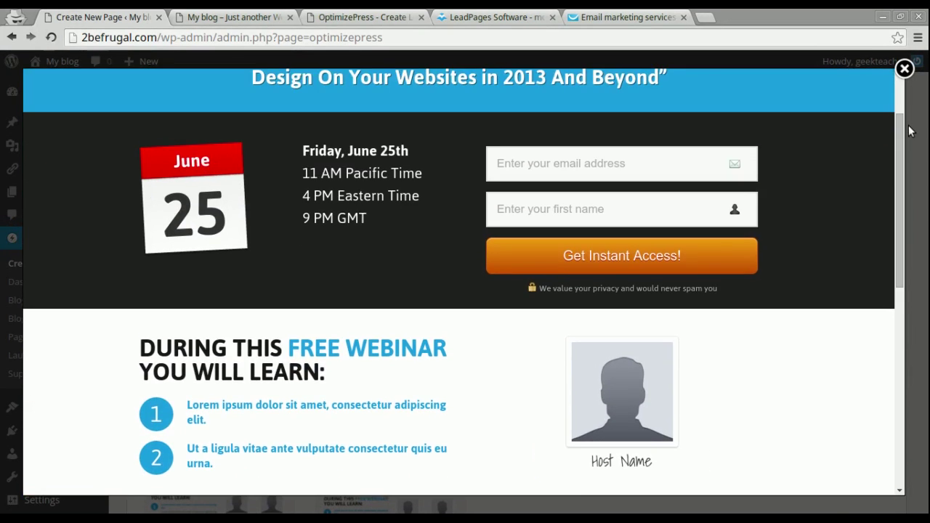
left_click(904, 68)
Preview the Membership Lesson Page Clean Style template under Membership Pages, view its content, and close the preview.
left_click_drag(926, 331, 927, 414)
mouse_move(764, 193)
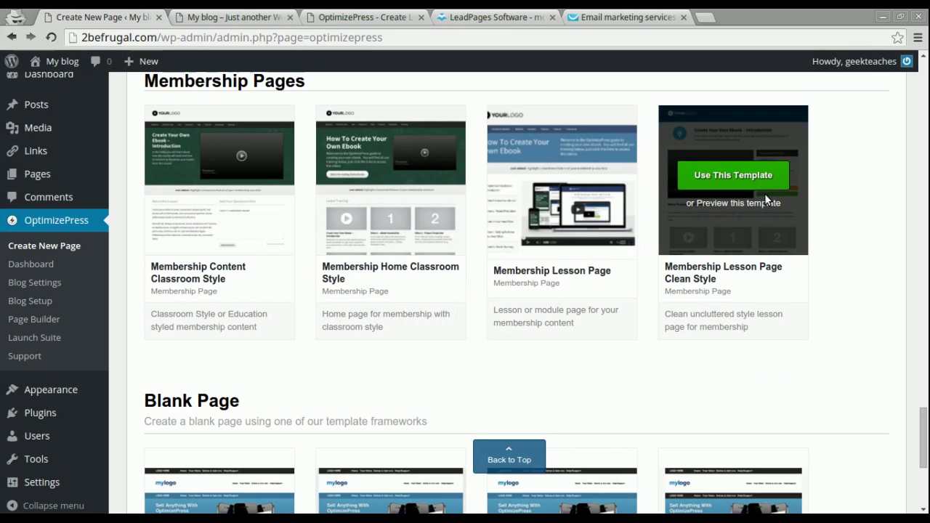
left_click(742, 203)
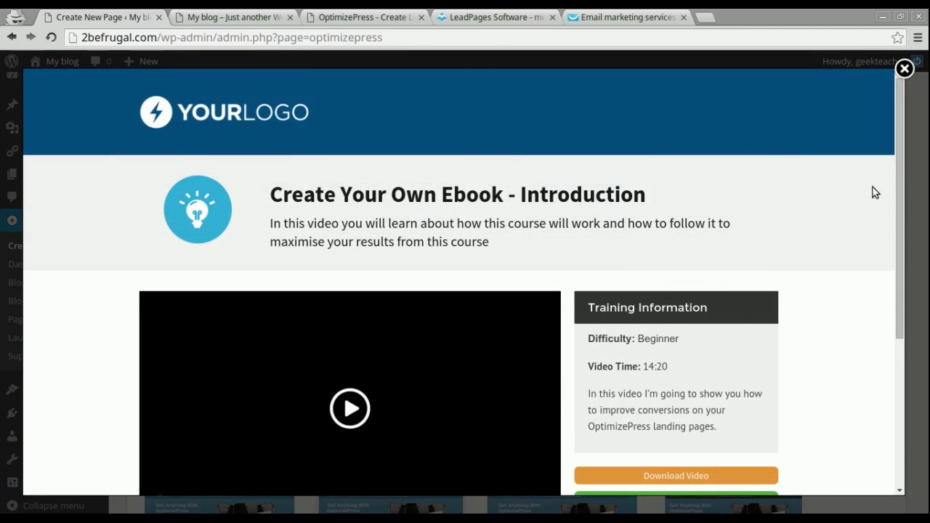
left_click_drag(894, 185, 902, 270)
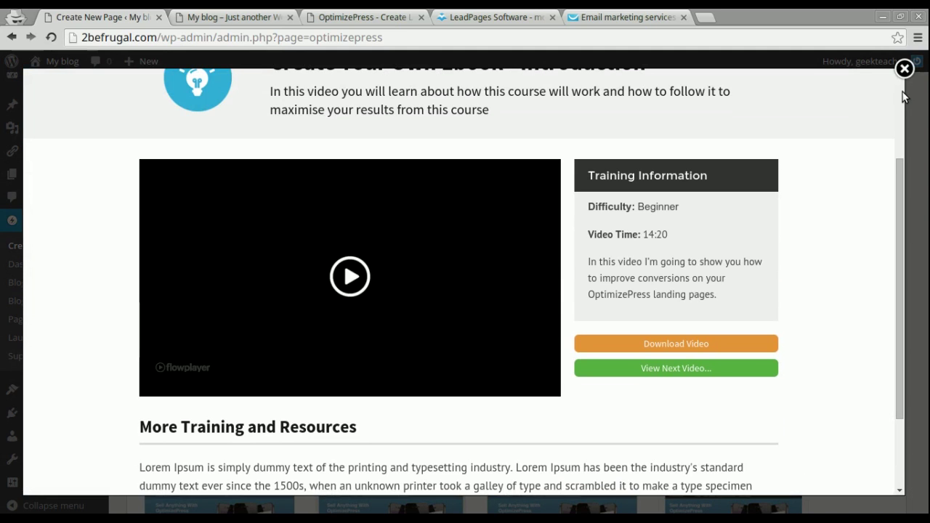
left_click(903, 69)
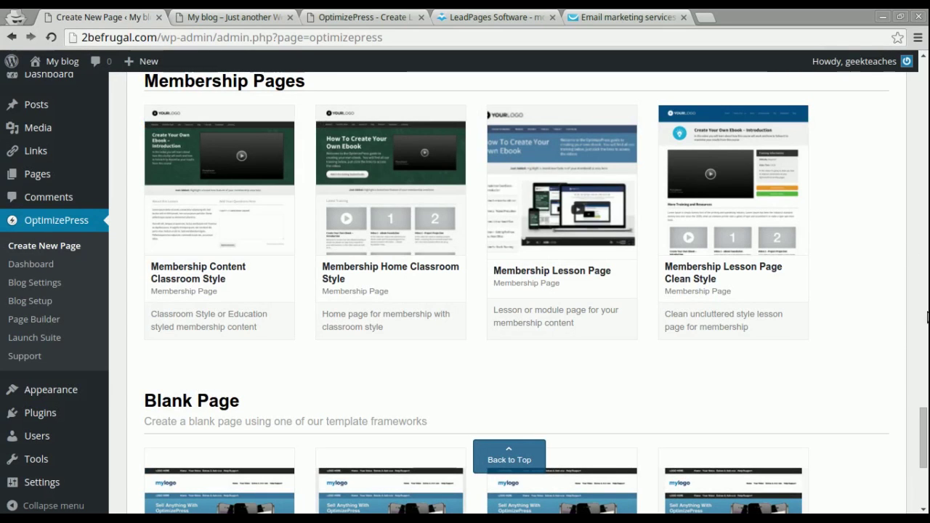
Preview the Template Style 3 - Rounded Content framework under Blank Page, and close the preview.
left_click_drag(922, 438, 922, 459)
mouse_move(582, 375)
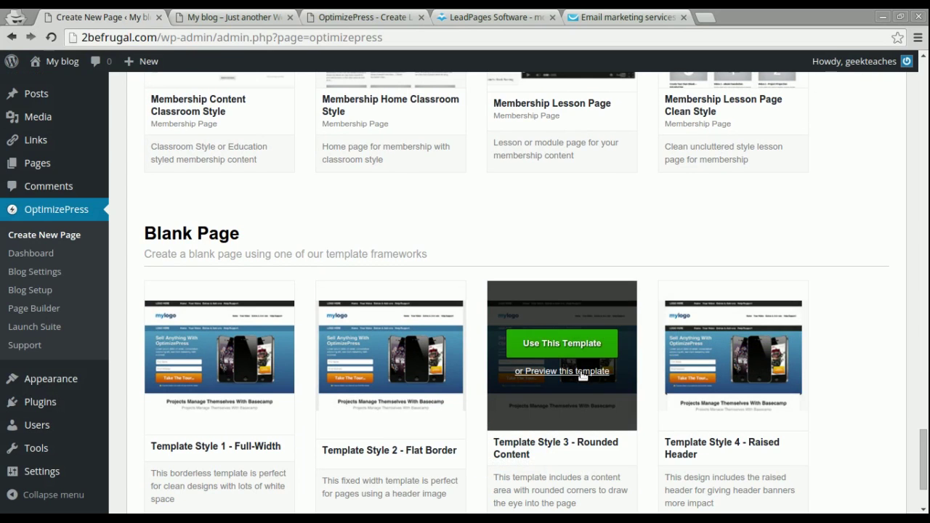
left_click(580, 371)
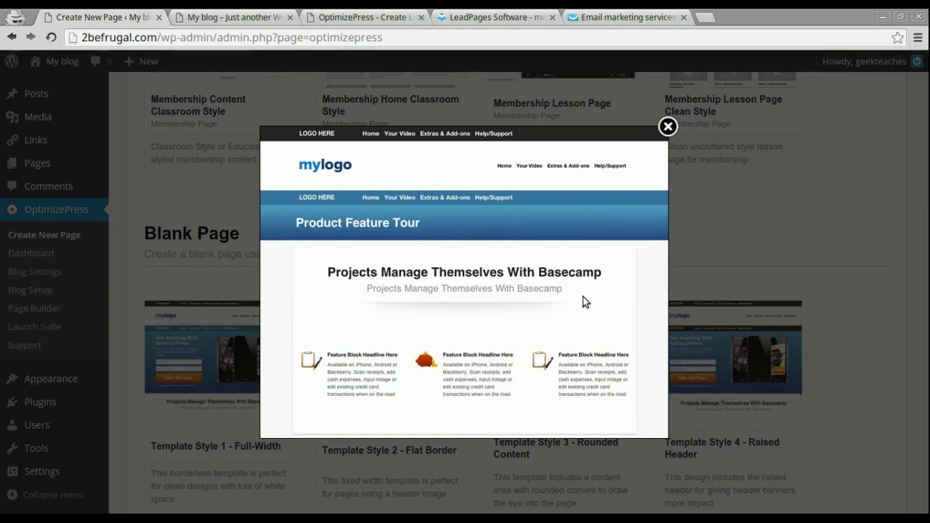
left_click(667, 128)
Leave the template gallery and open the OptimizePress Dashboard with its Global Settings.
left_click_drag(926, 479, 926, 73)
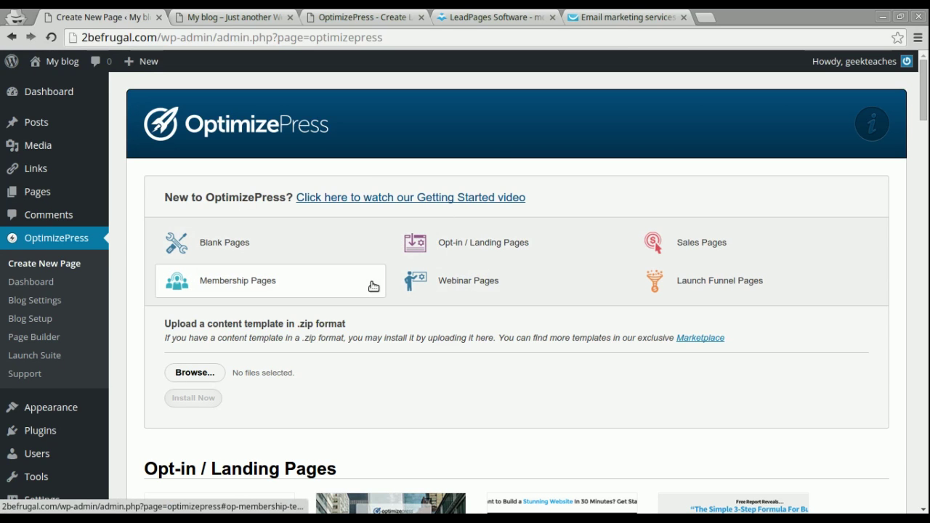
left_click(31, 283)
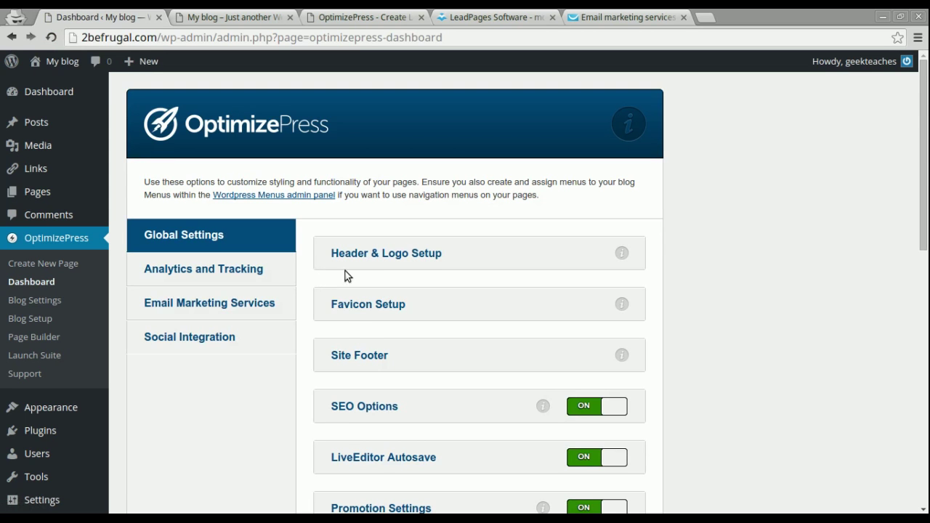
View the Header & Logo Setup options, compare them with the header on the OptimizePress website, and collapse the section.
left_click(366, 255)
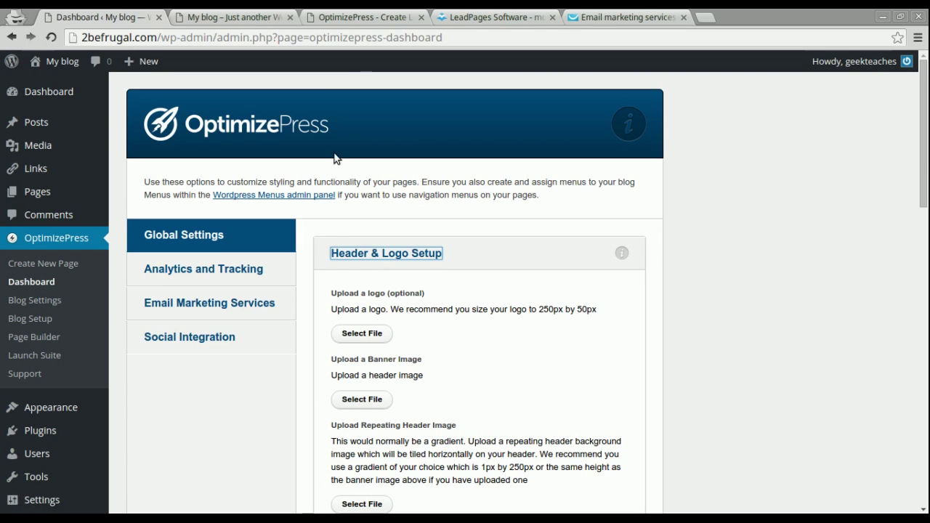
left_click(335, 19)
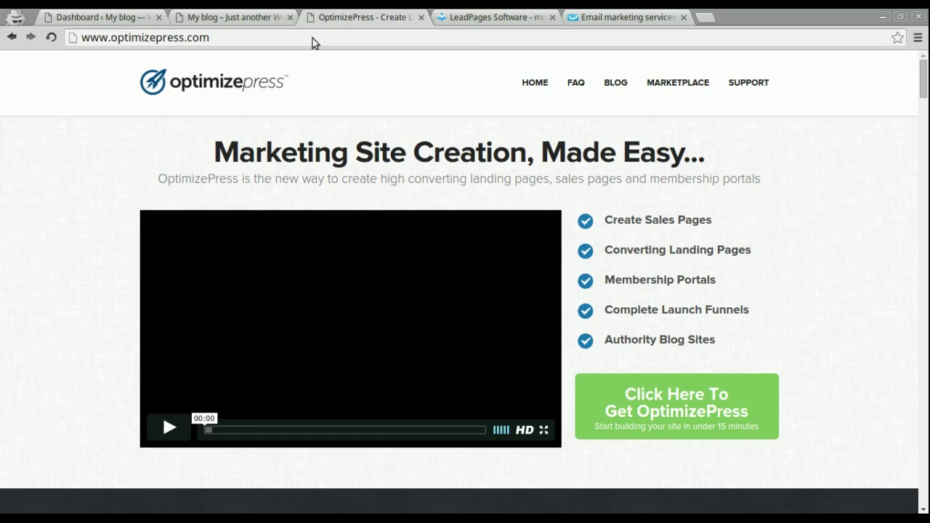
left_click(96, 18)
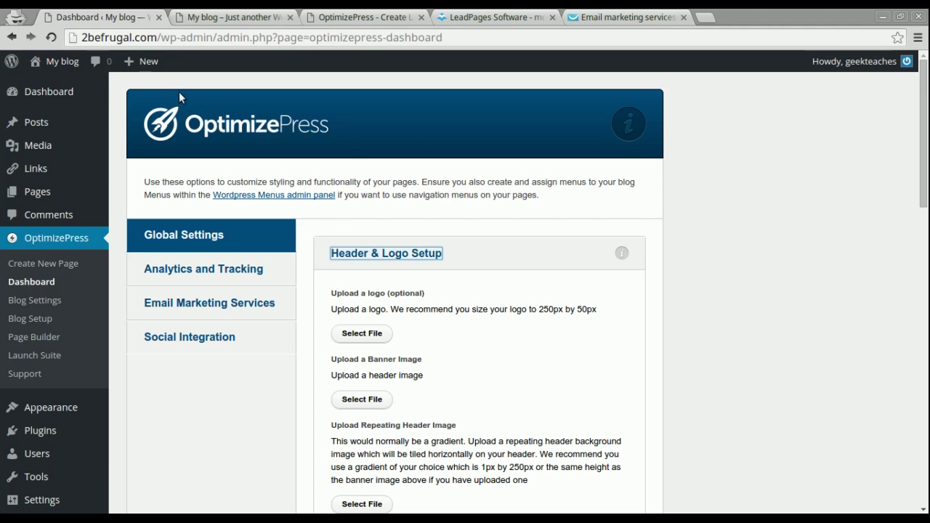
left_click(371, 255)
View the Favicon Setup option, look at the LeadPages site's favicon as an example, and collapse the section.
left_click(396, 305)
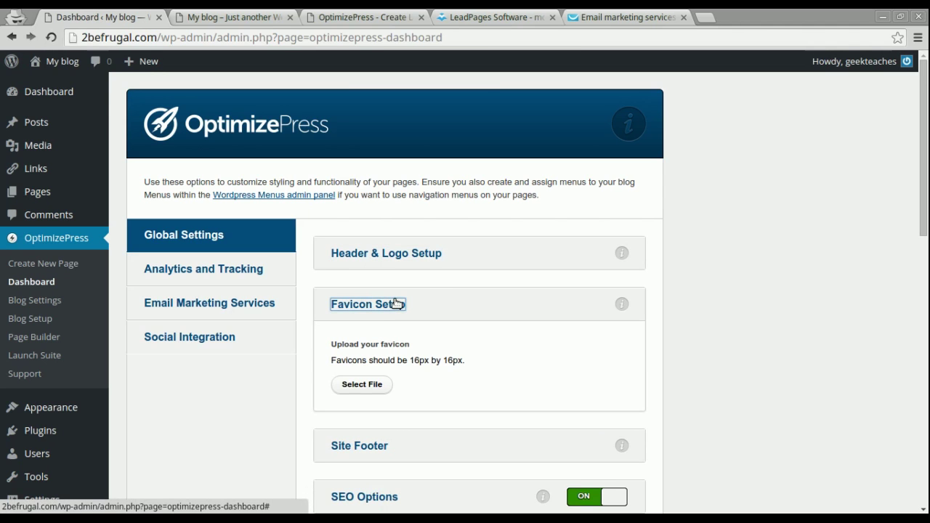
left_click(472, 16)
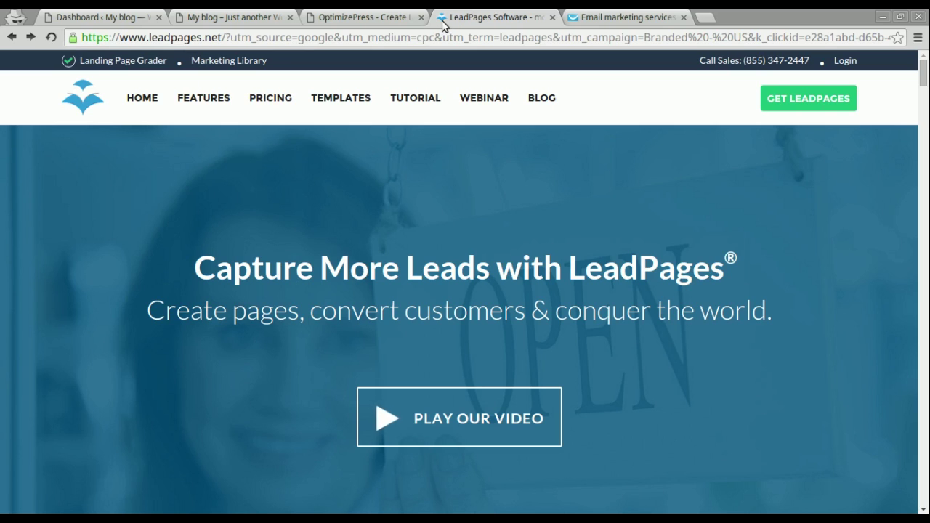
left_click(64, 21)
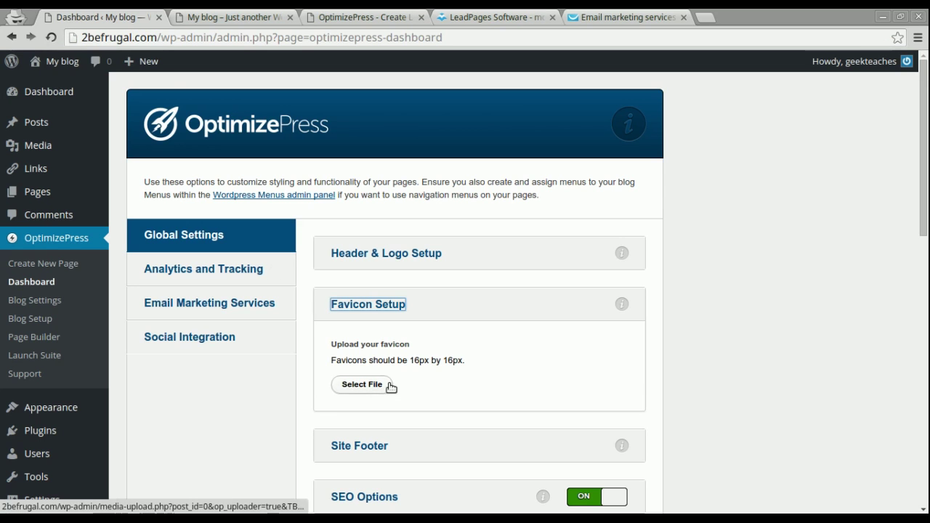
left_click(366, 305)
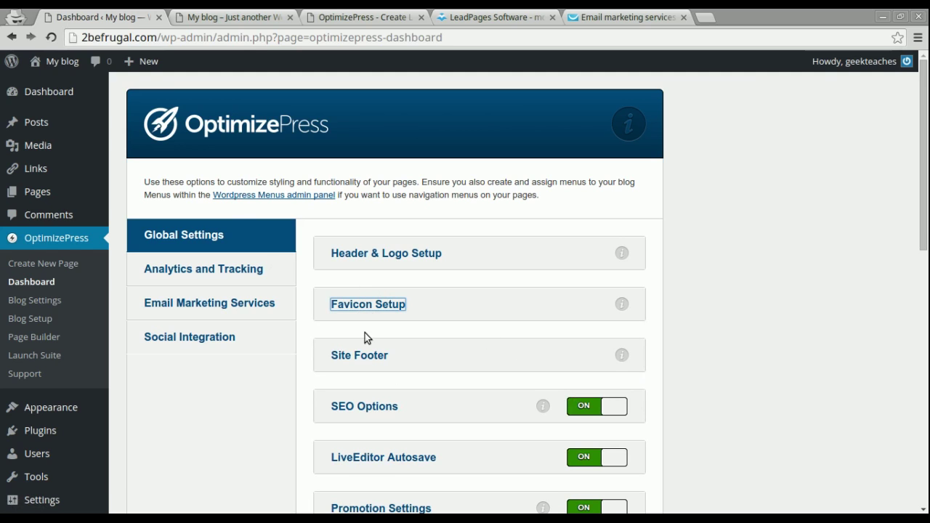
View the Site Footer copyright and disclaimer options, compare them with the OptimizePress website's footer, and collapse the section.
left_click(356, 361)
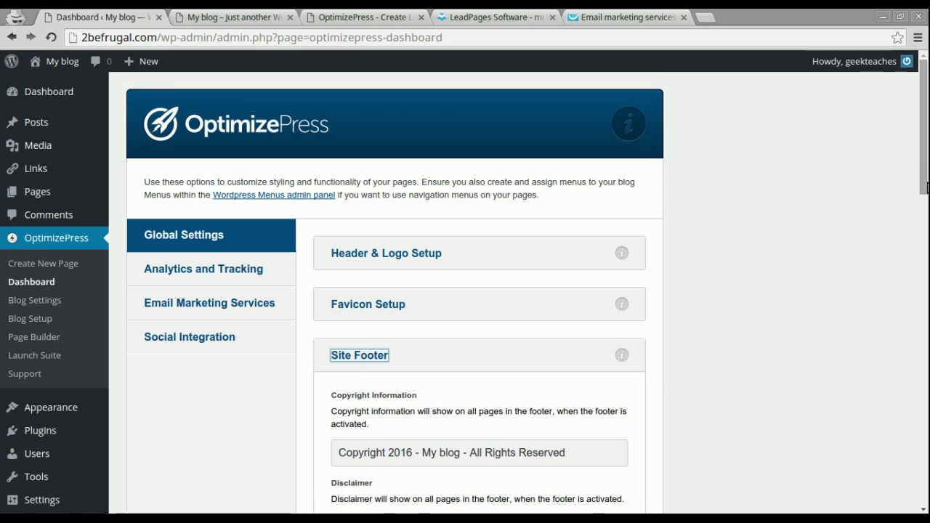
left_click_drag(924, 176, 926, 197)
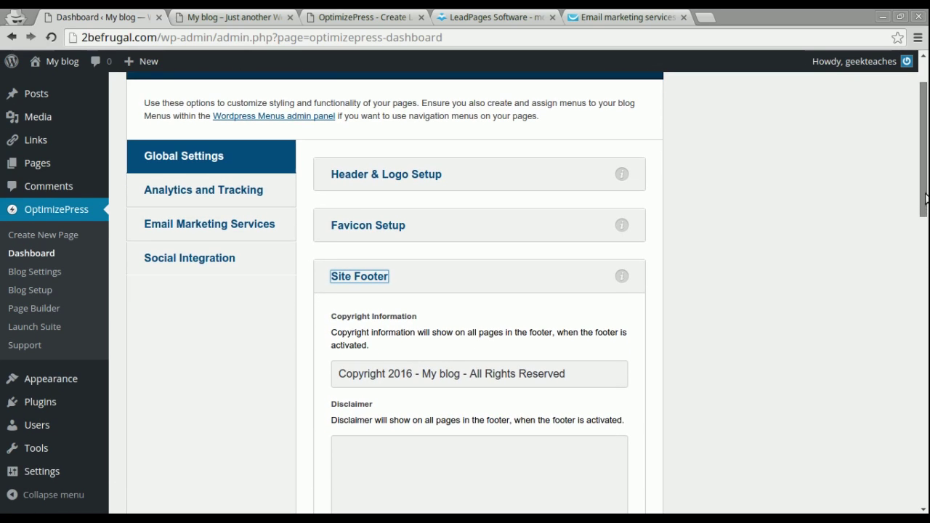
left_click(346, 15)
left_click_drag(926, 95, 926, 509)
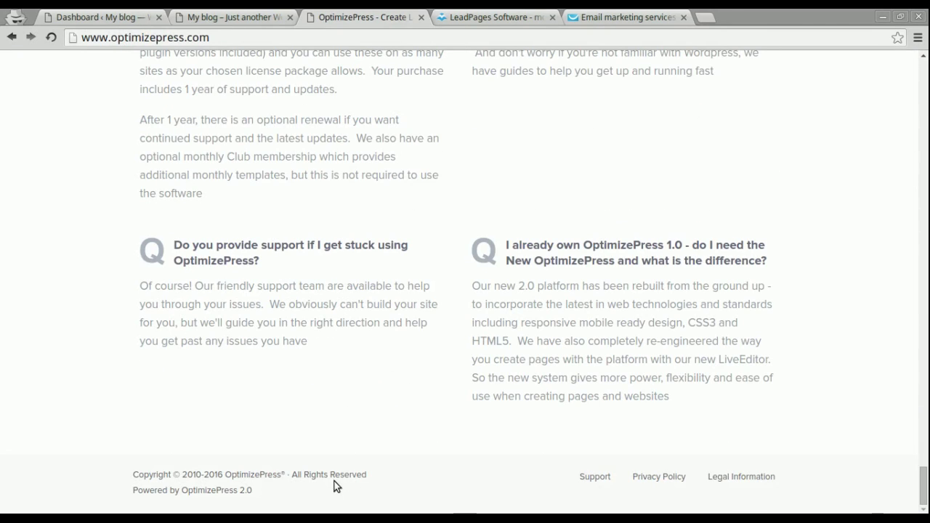
left_click(127, 18)
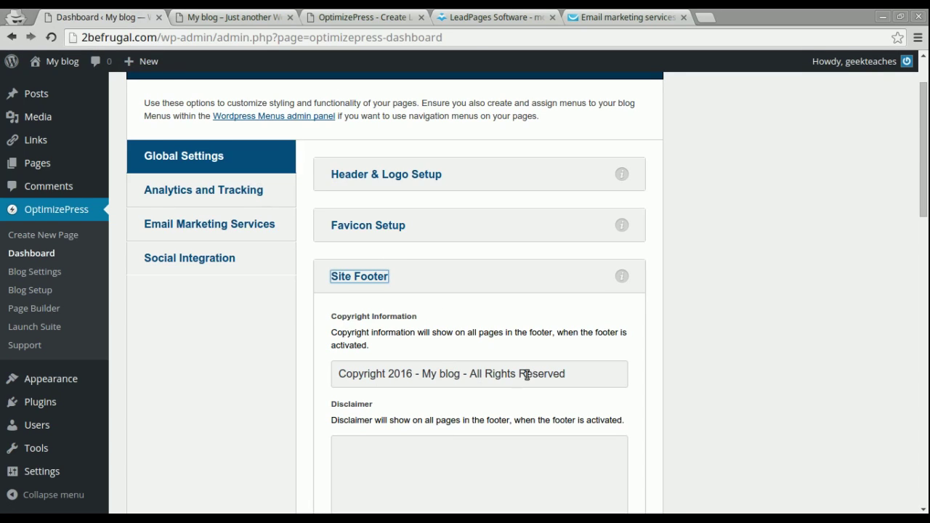
left_click(369, 280)
View the Affiliate URL option under Promotion Settings, compare it with the OptimizePress website's "Powered by" footer line, and collapse the section.
left_click_drag(923, 256, 924, 297)
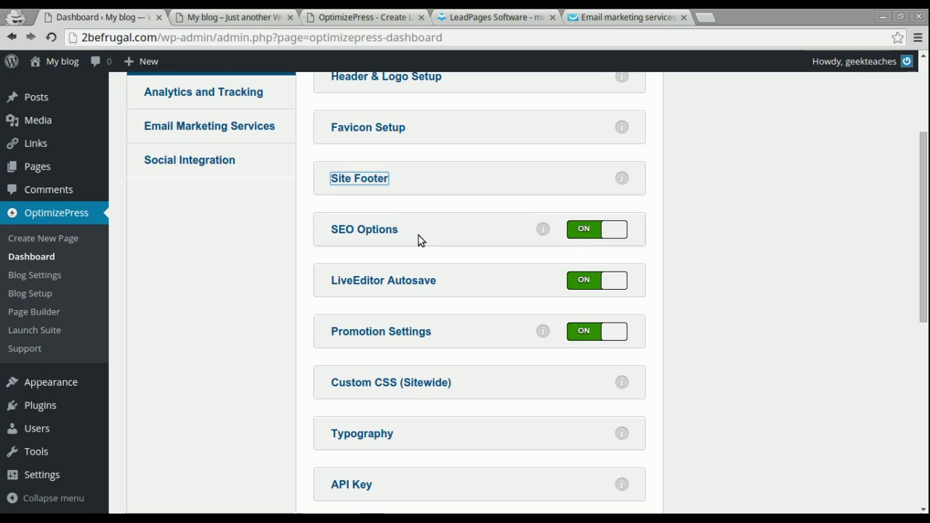
left_click(217, 337)
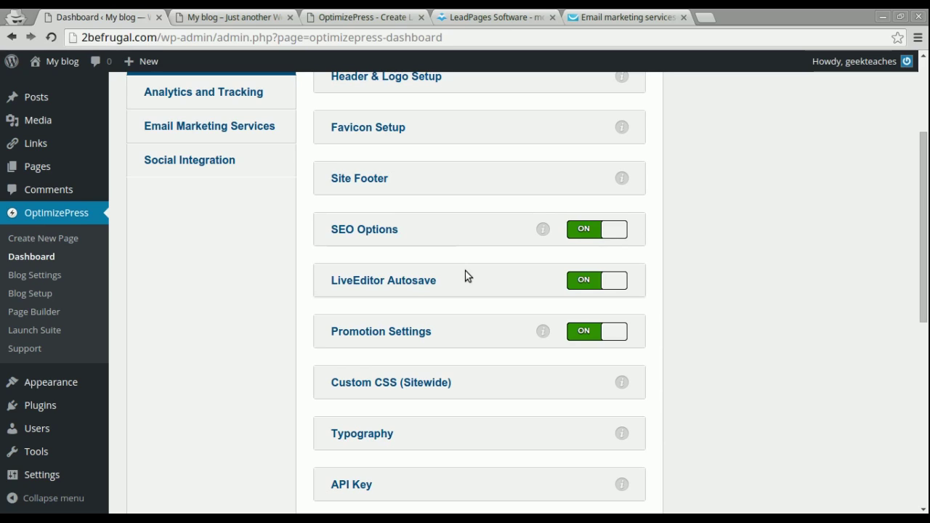
left_click(400, 332)
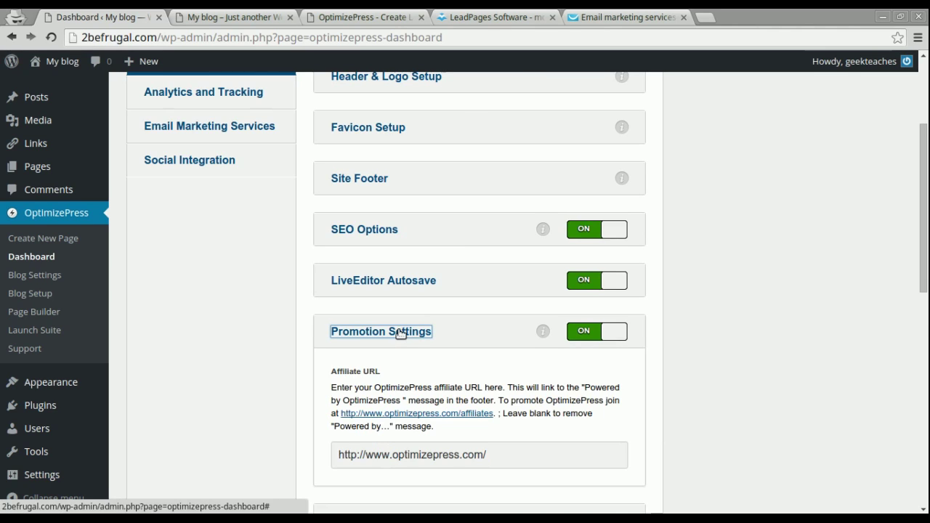
left_click(335, 18)
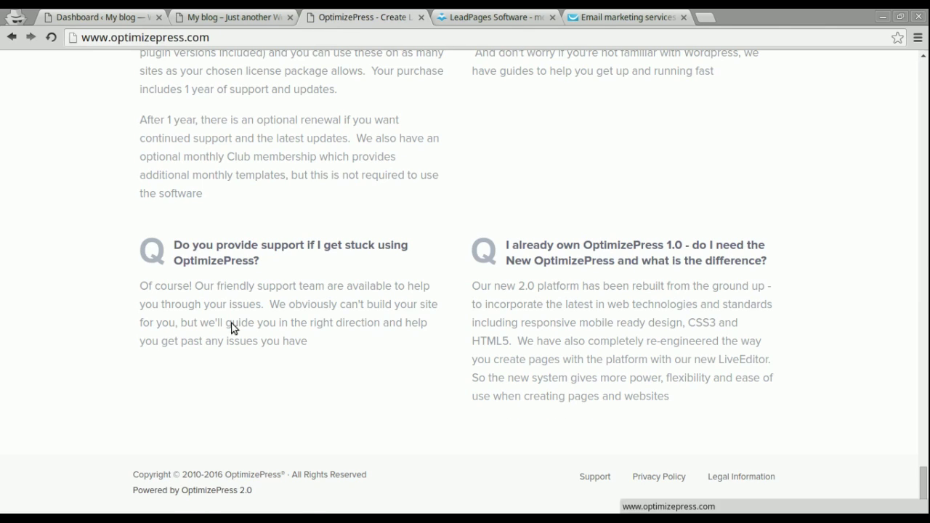
left_click(119, 19)
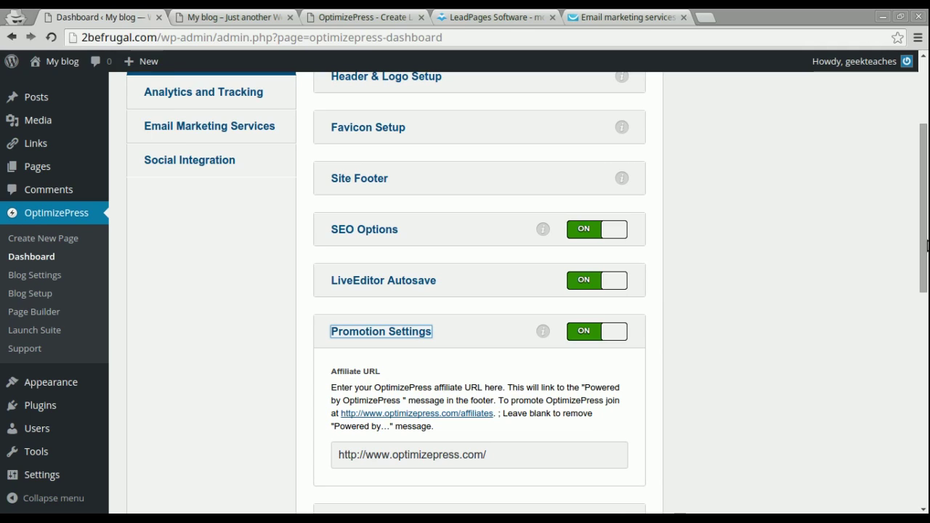
scroll(926, 269, "down", 1)
scroll(926, 269, "down", 3)
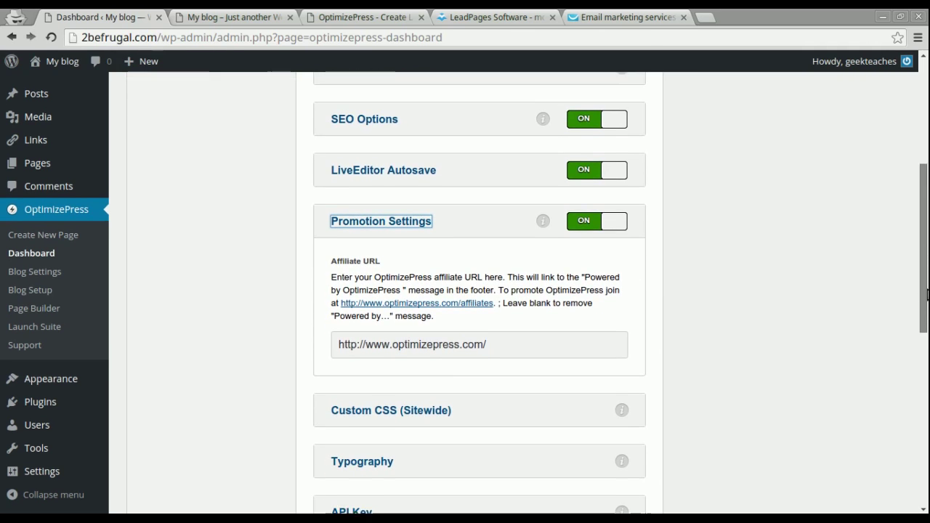
left_click(445, 205)
left_click(431, 209)
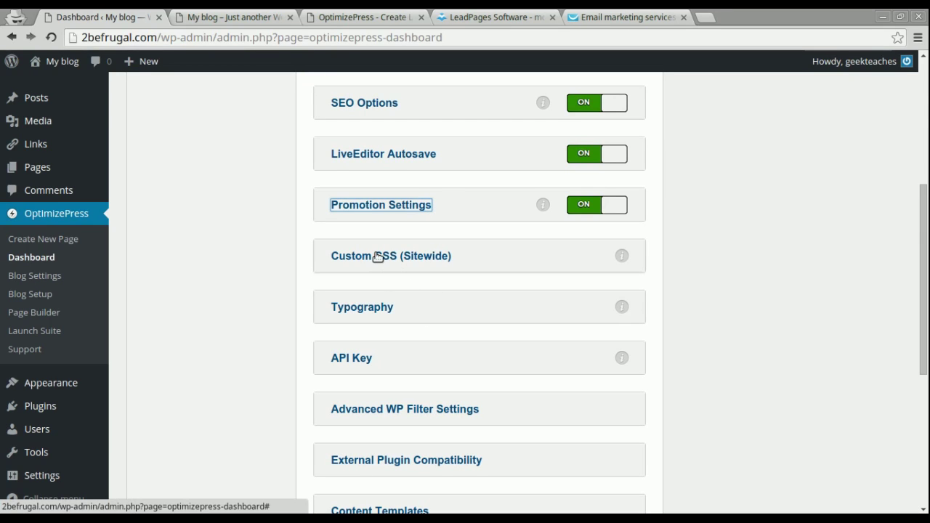
View and collapse the Custom CSS (Sitewide) and Typography sections, and look over the remaining Global Settings.
left_click(405, 258)
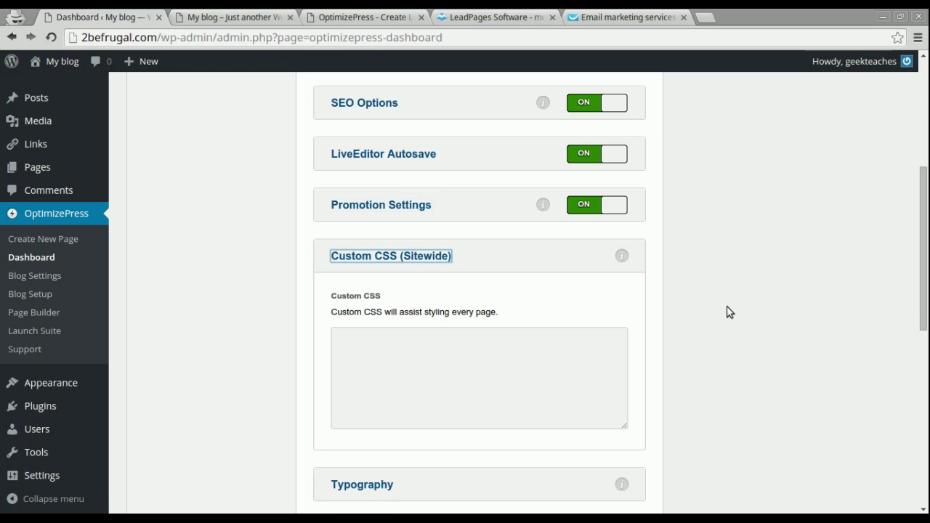
left_click(389, 256)
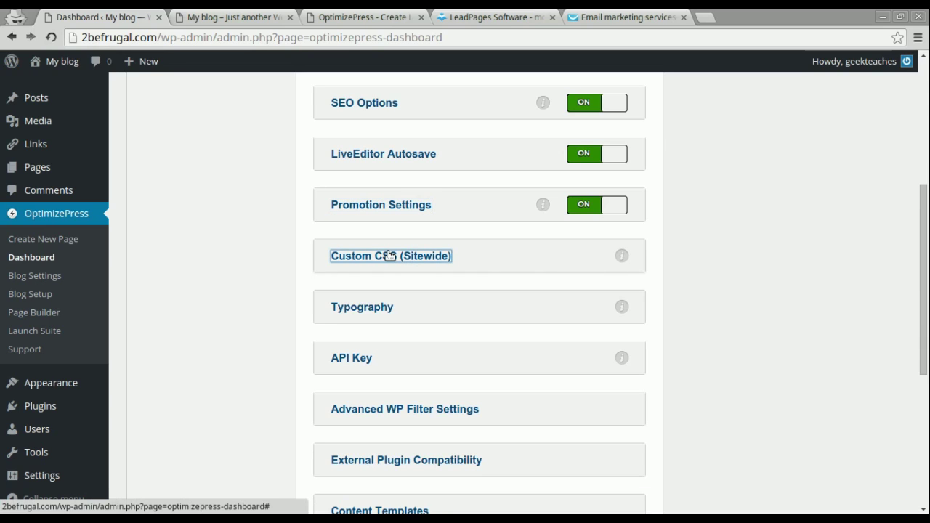
left_click(369, 313)
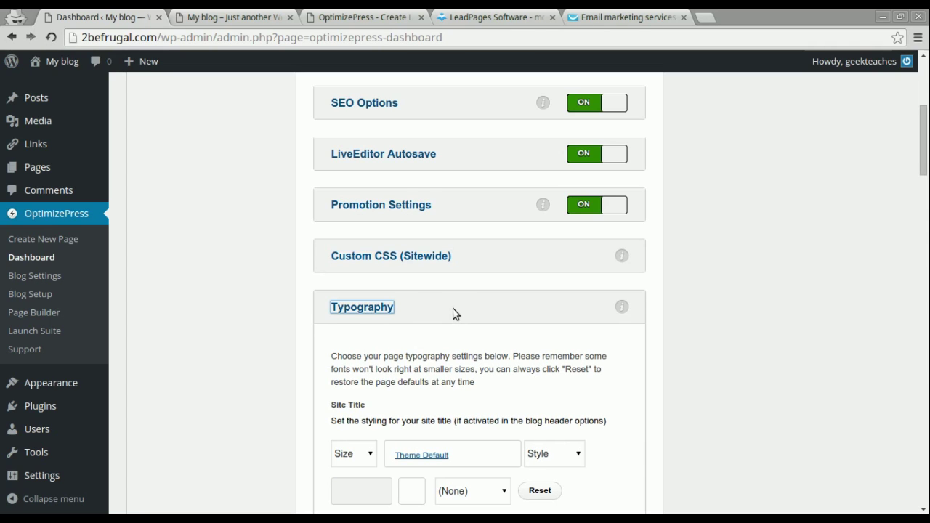
left_click(386, 308)
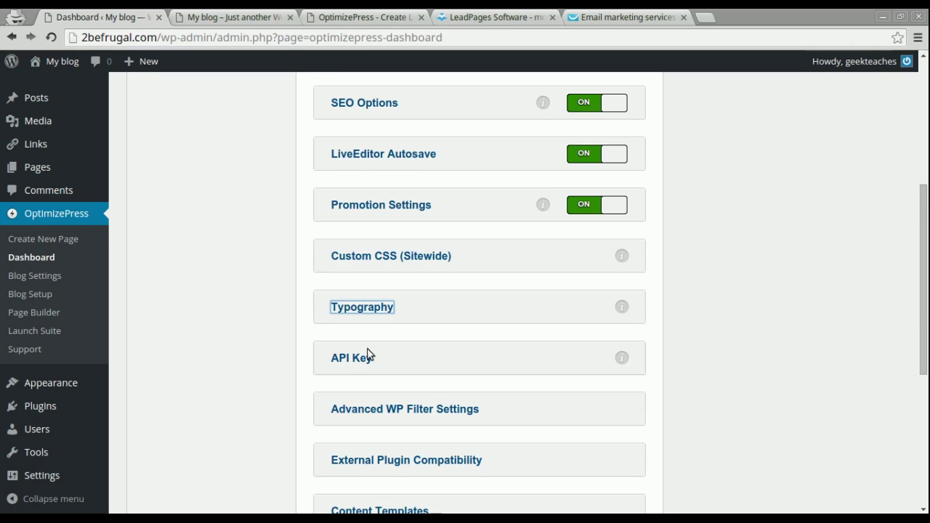
left_click_drag(927, 242, 927, 346)
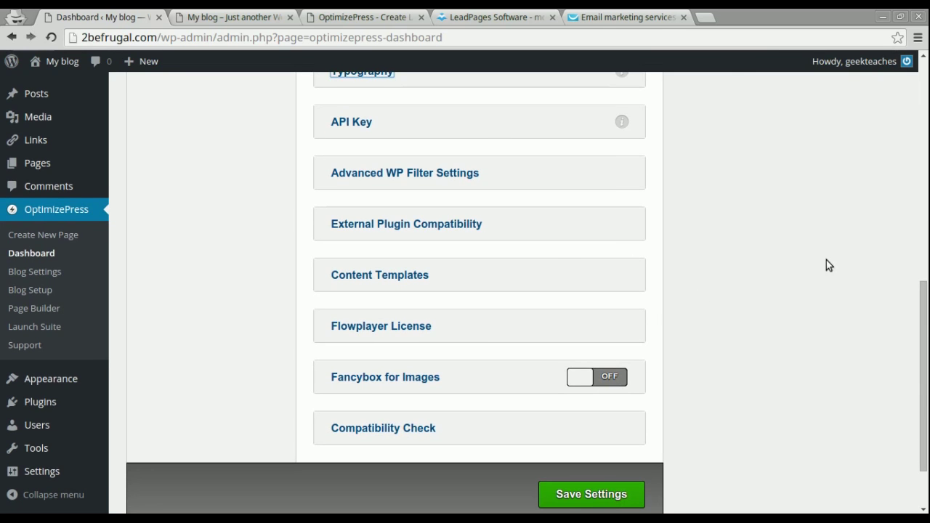
left_click_drag(917, 354, 927, 139)
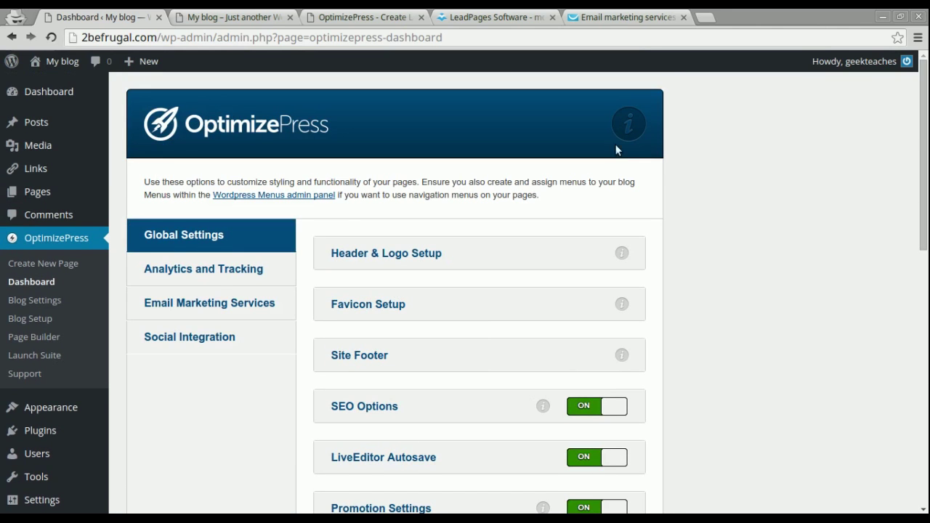
Open the Analytics and Tracking settings, view the tracking code fields, and collapse the section.
left_click(222, 269)
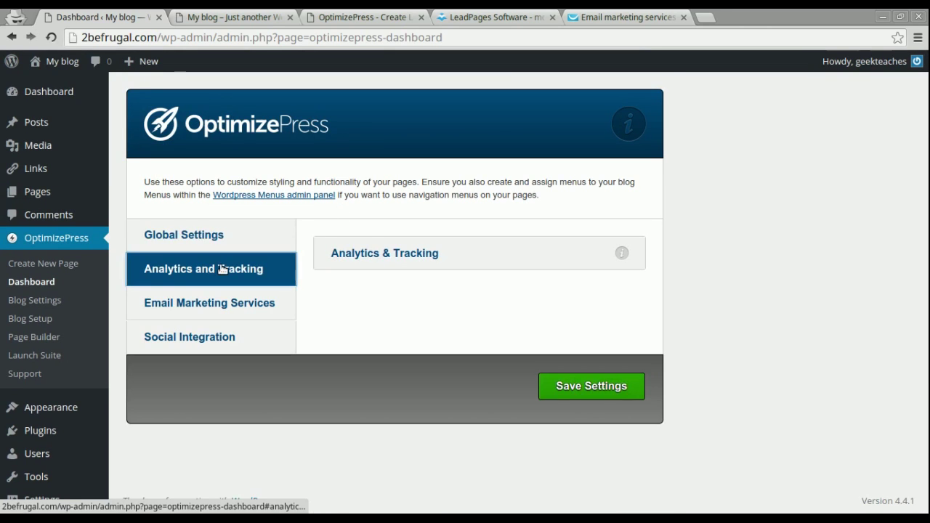
left_click(378, 252)
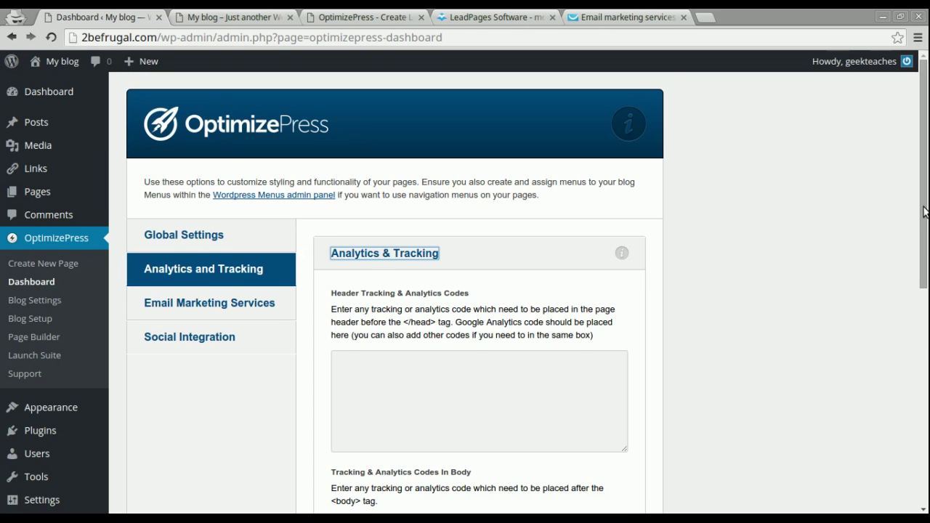
scroll(924, 212, "down", 3)
left_click_drag(924, 276, 888, 217)
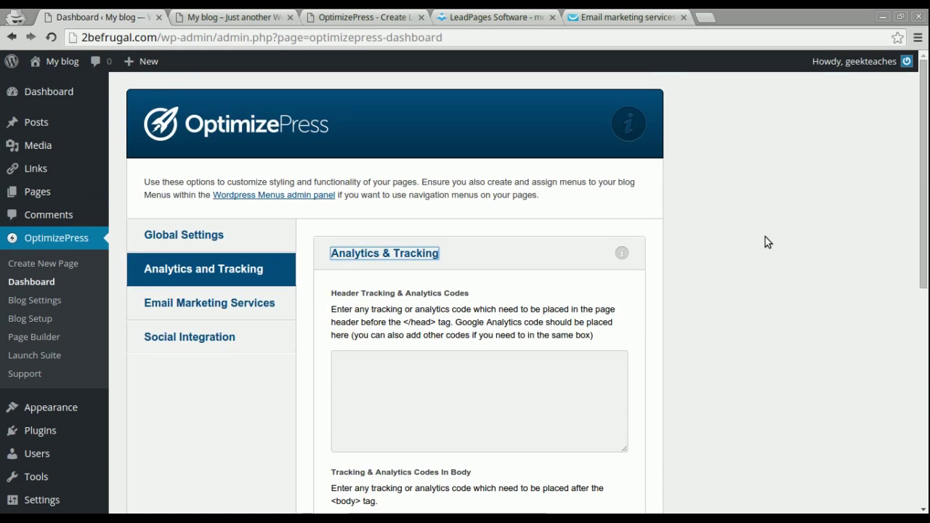
left_click(393, 255)
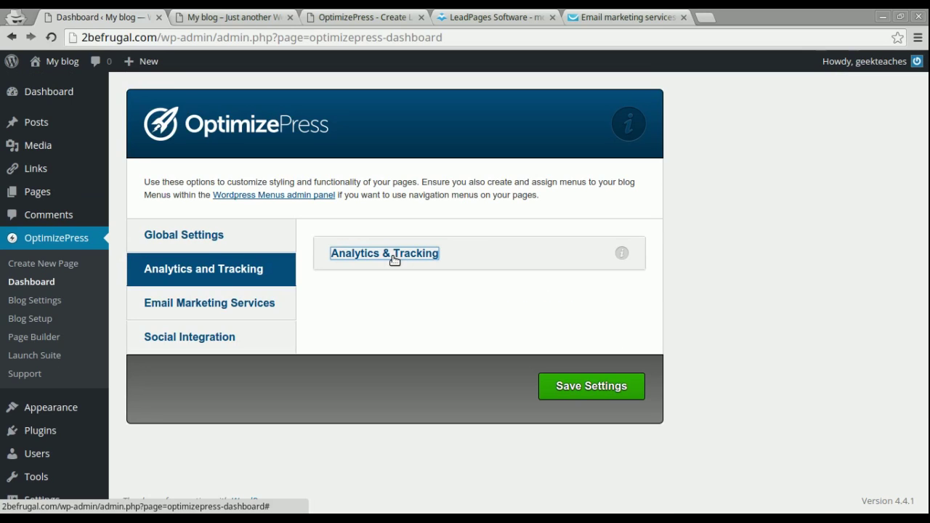
Look through the Email Marketing Services and expand the MailChimp and AWeber connection settings.
left_click(226, 303)
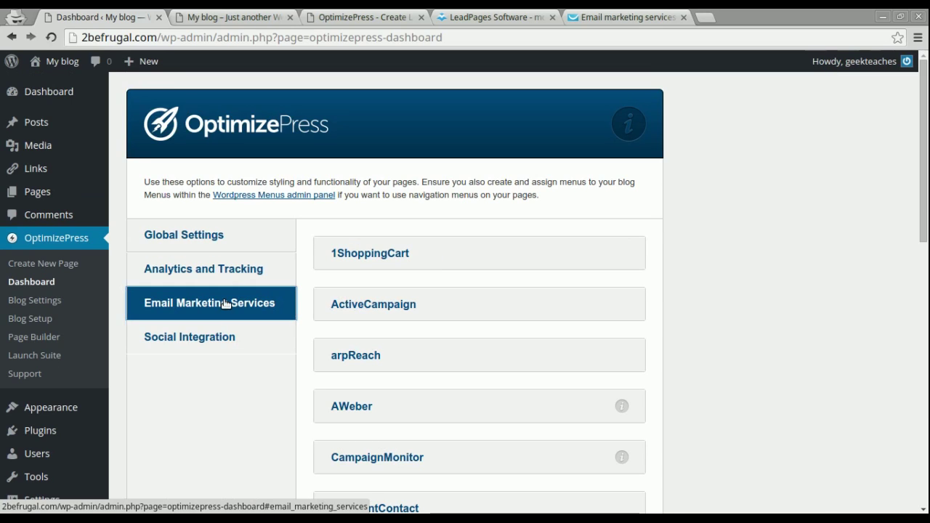
left_click_drag(926, 170, 926, 269)
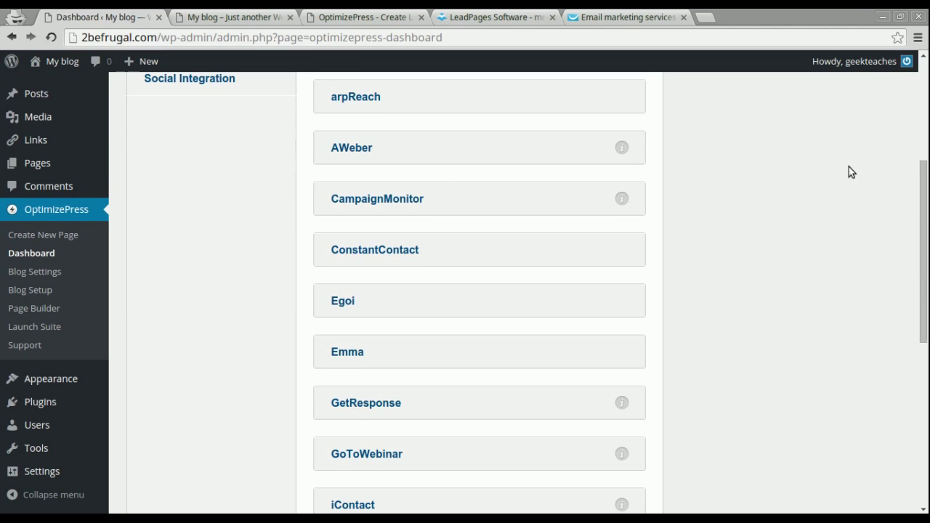
left_click_drag(924, 255, 925, 350)
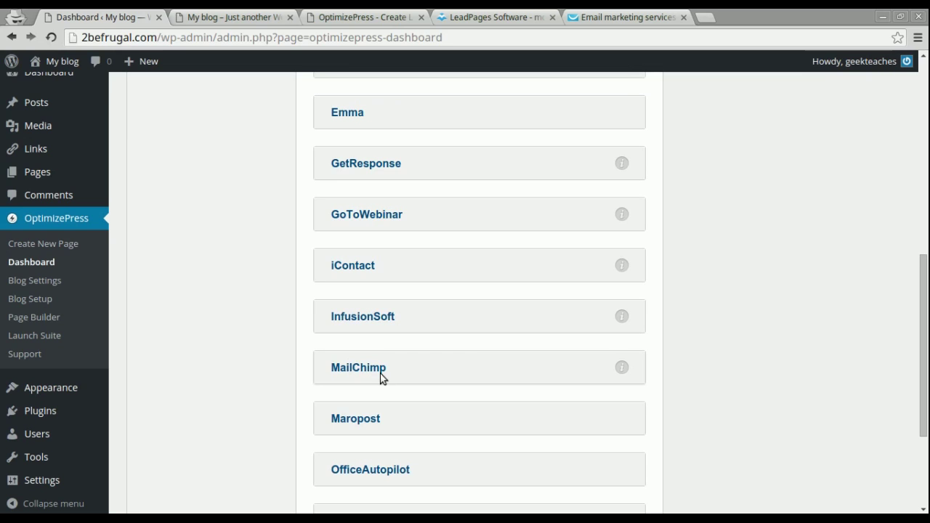
left_click(347, 369)
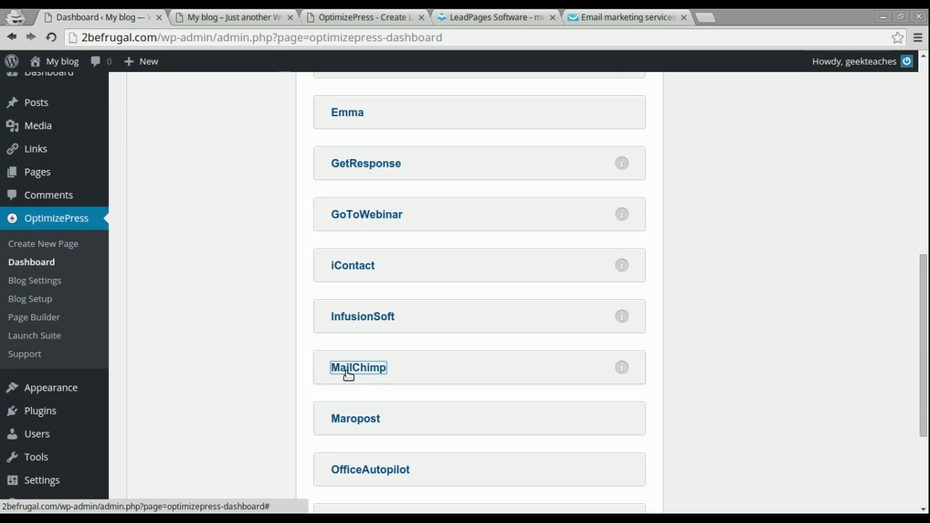
left_click_drag(925, 322, 926, 368)
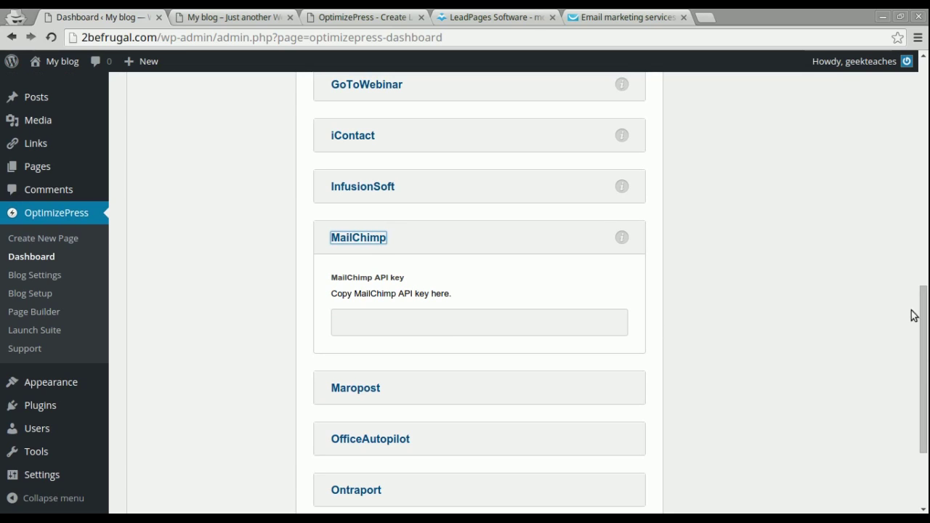
left_click_drag(921, 318, 921, 200)
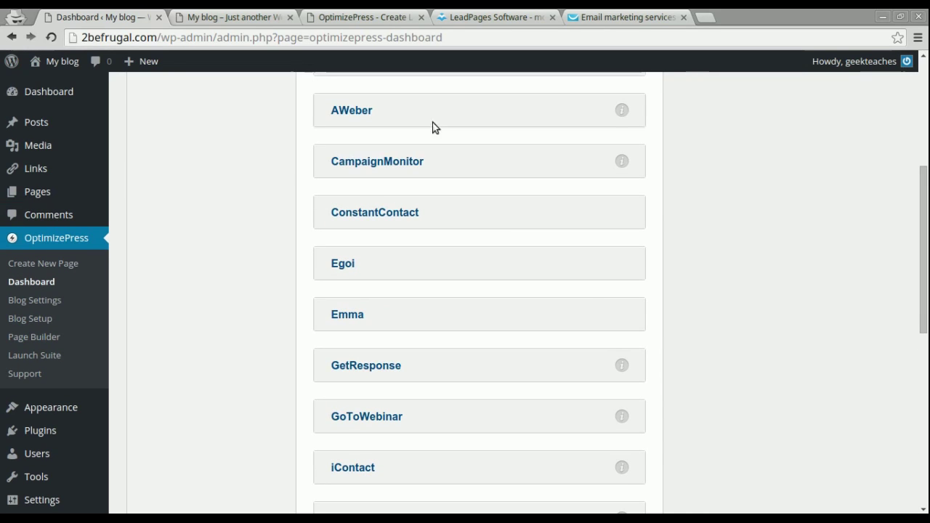
left_click(346, 116)
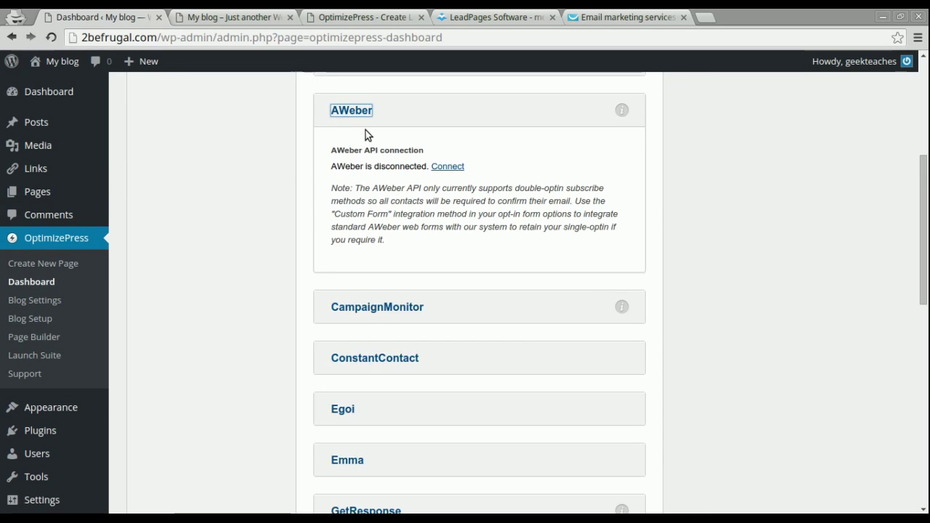
Collapse the AWeber section, view the Facebook App ID option under Social Integration, and collapse it.
left_click(351, 117)
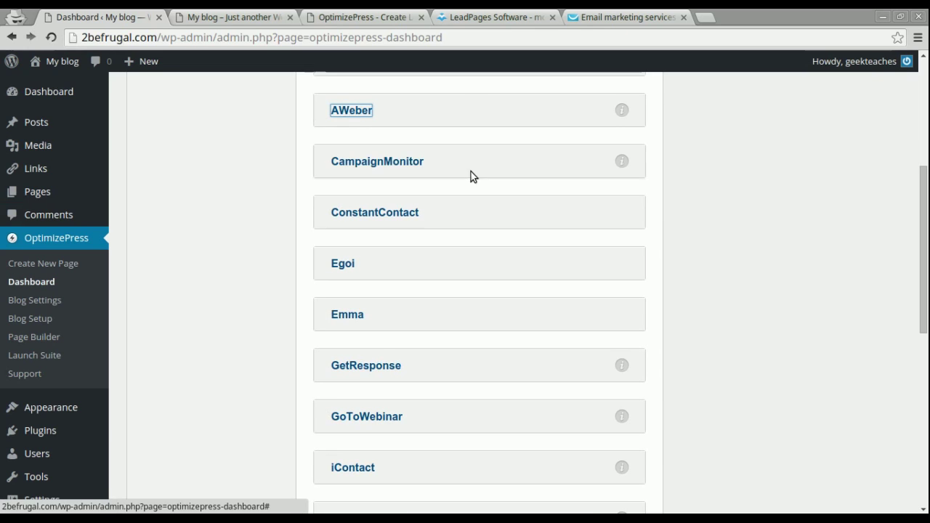
left_click_drag(923, 321, 926, 232)
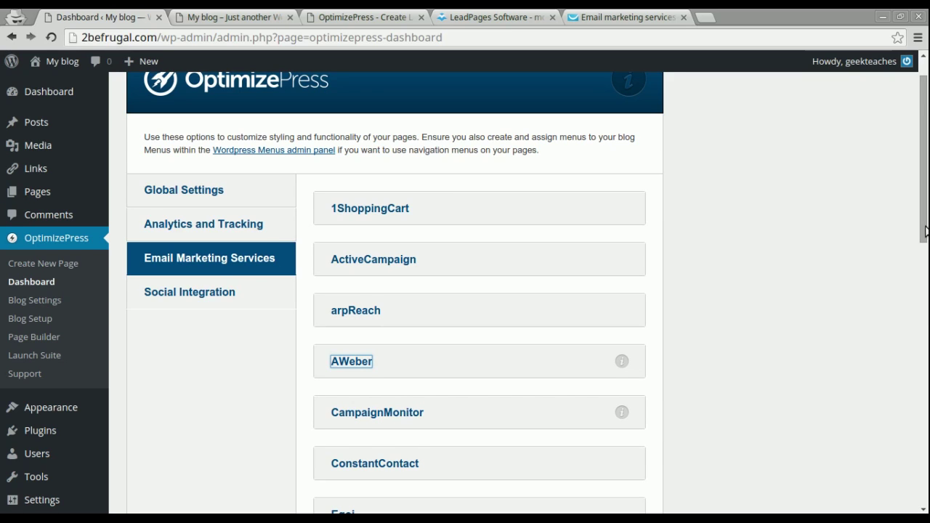
left_click_drag(925, 231, 924, 192)
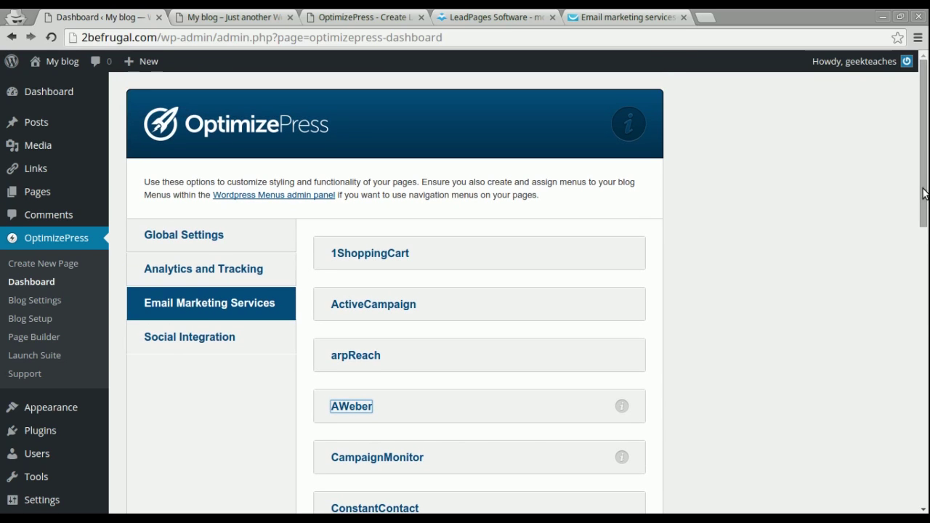
left_click(160, 338)
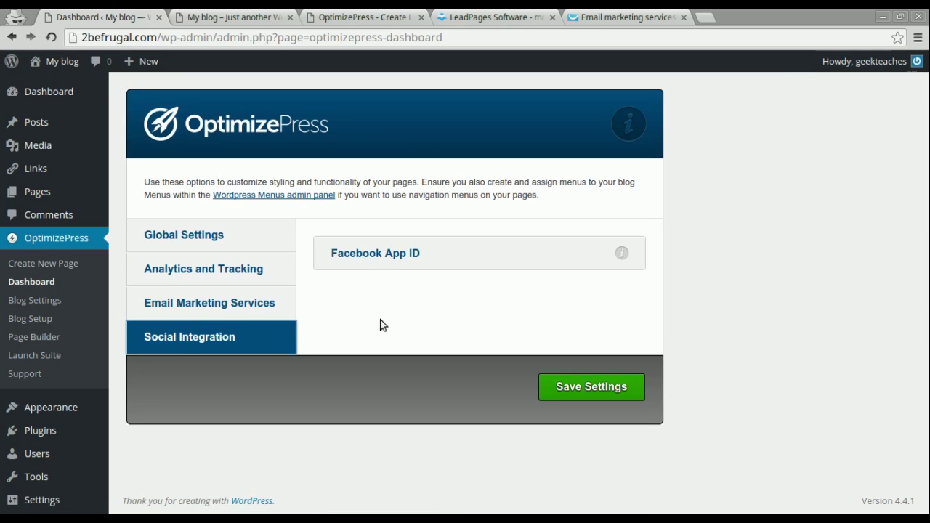
left_click(376, 253)
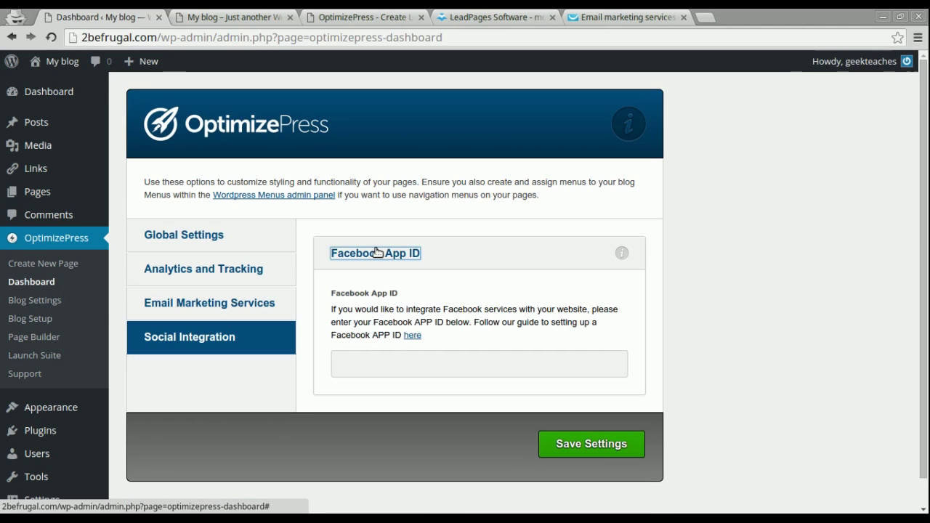
left_click(376, 252)
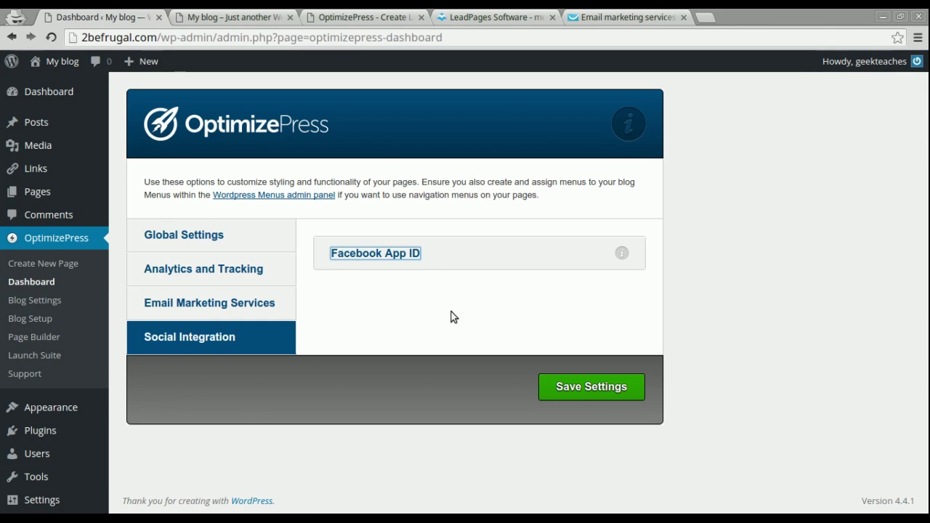
Open the OptimizePress Blog Settings and look over the available theme styles.
left_click(27, 304)
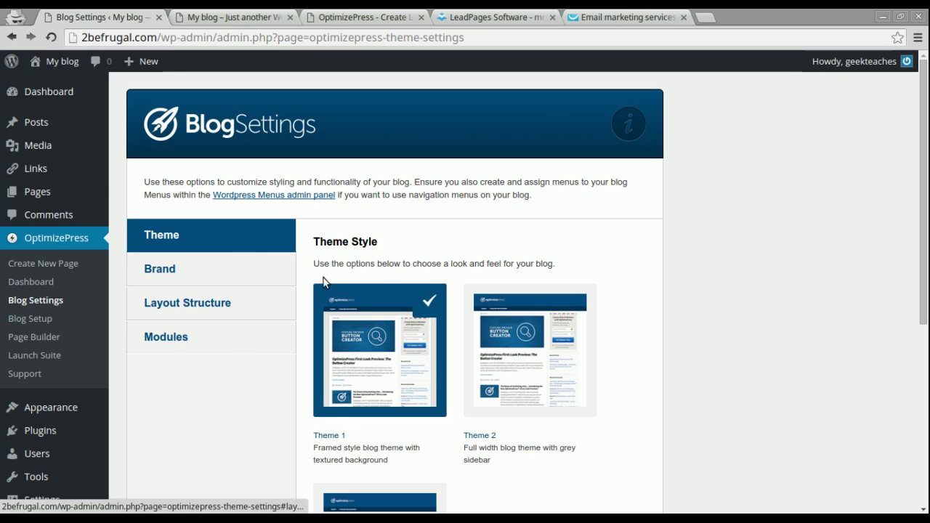
scroll(926, 182, "down", 4)
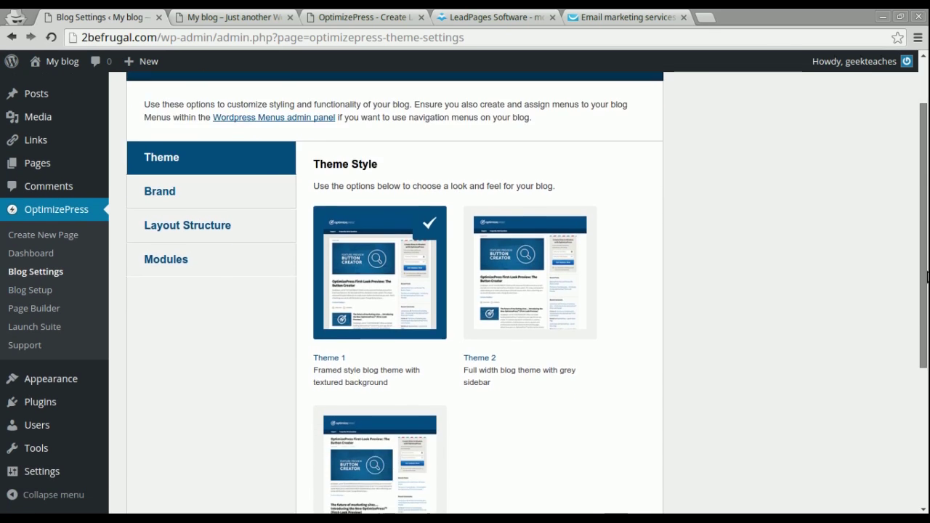
scroll(926, 226, "up", 4)
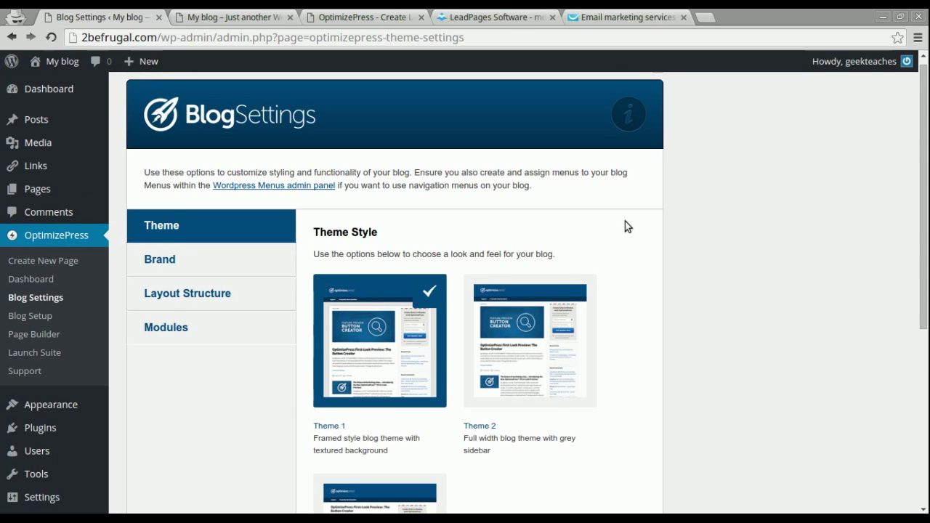
Reload the blog's front page, read the remaining OptimizePress setup steps, and return to the Blog Settings.
left_click(219, 16)
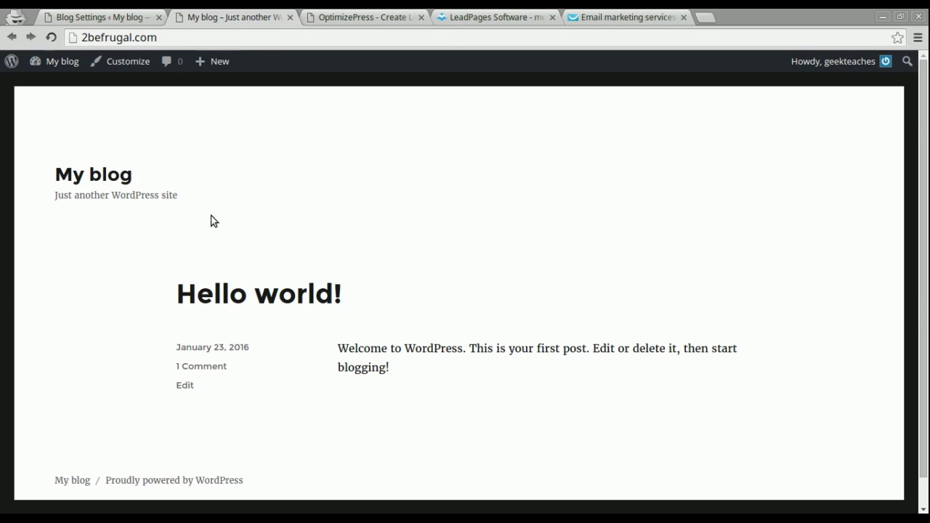
left_click(51, 37)
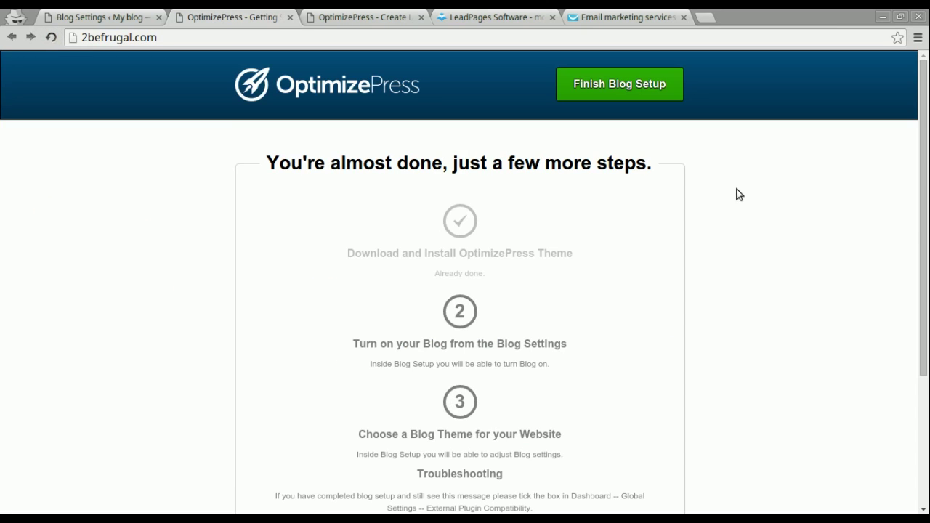
left_click_drag(926, 145, 926, 190)
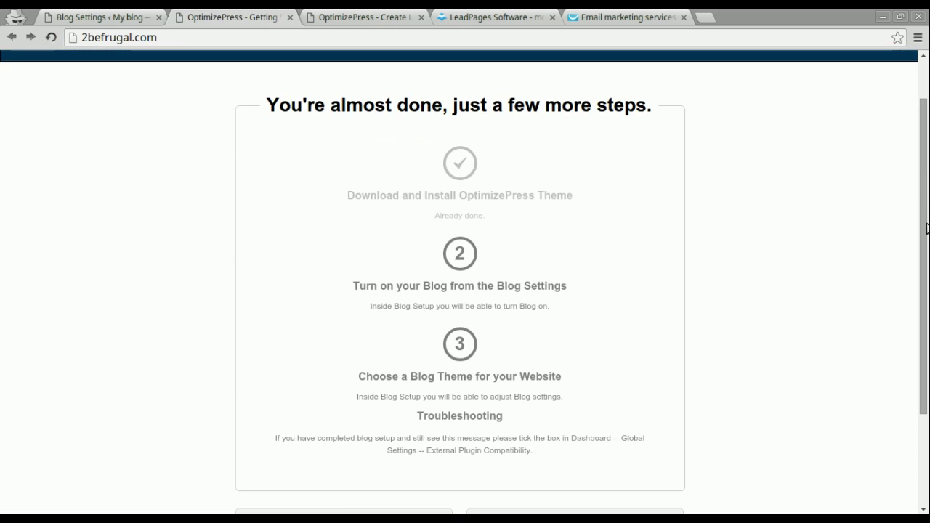
left_click_drag(926, 226, 925, 180)
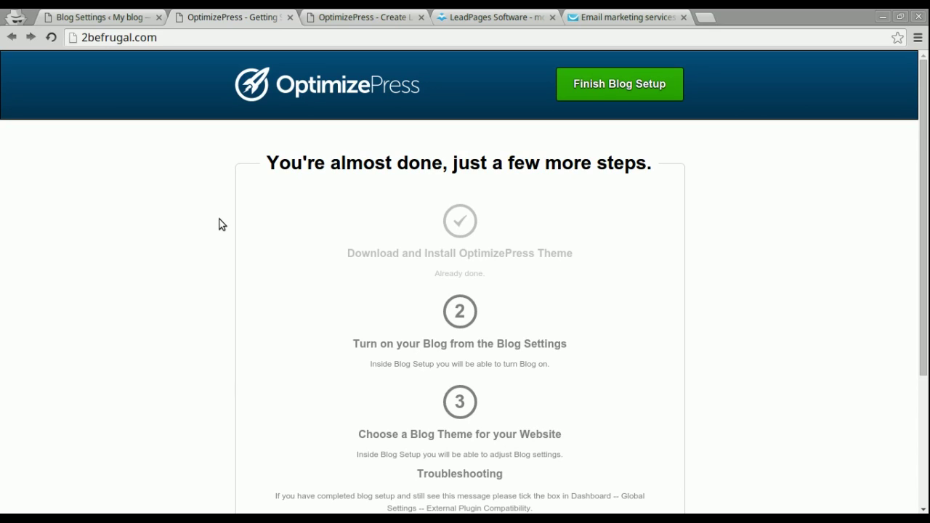
left_click(109, 14)
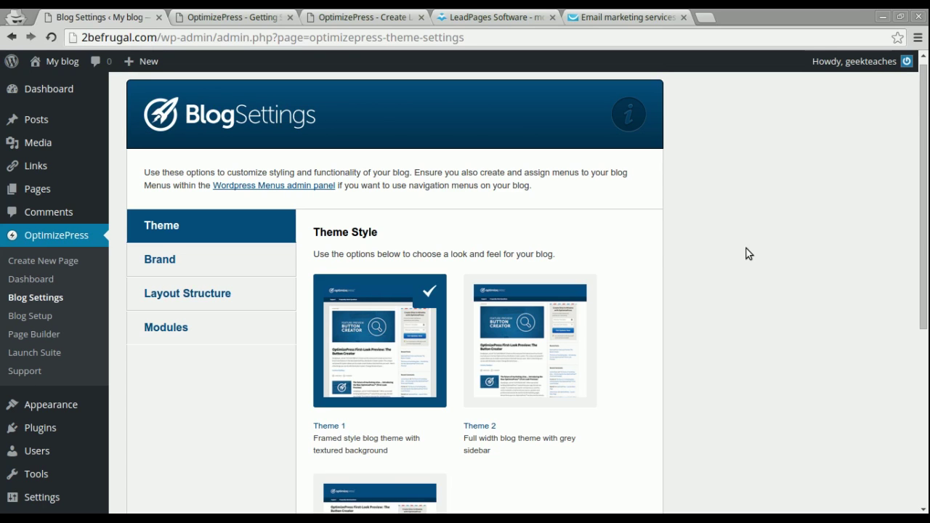
Open the Brand settings and view the Setup your Blog Header and Copyright Notice sections.
mouse_move(925, 266)
left_mouse_down()
mouse_move(926, 312)
mouse_move(926, 261)
left_mouse_up()
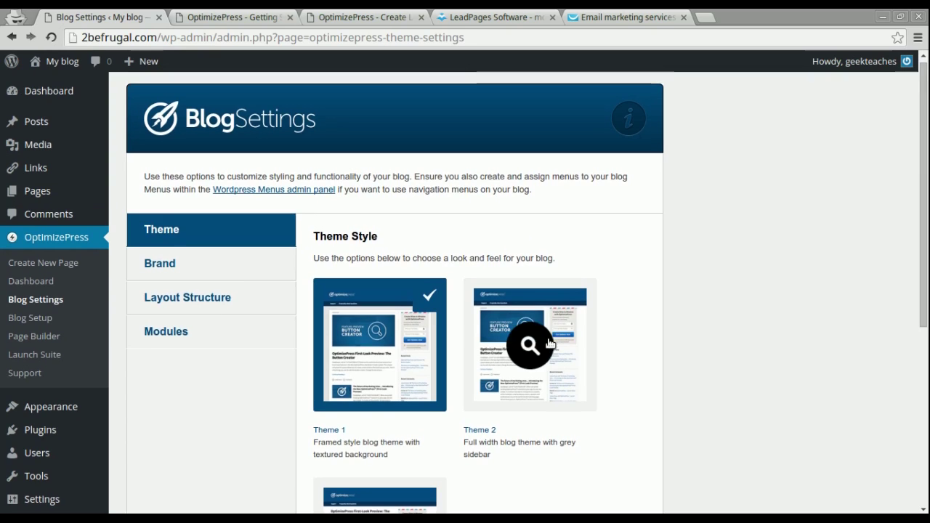
left_click(174, 268)
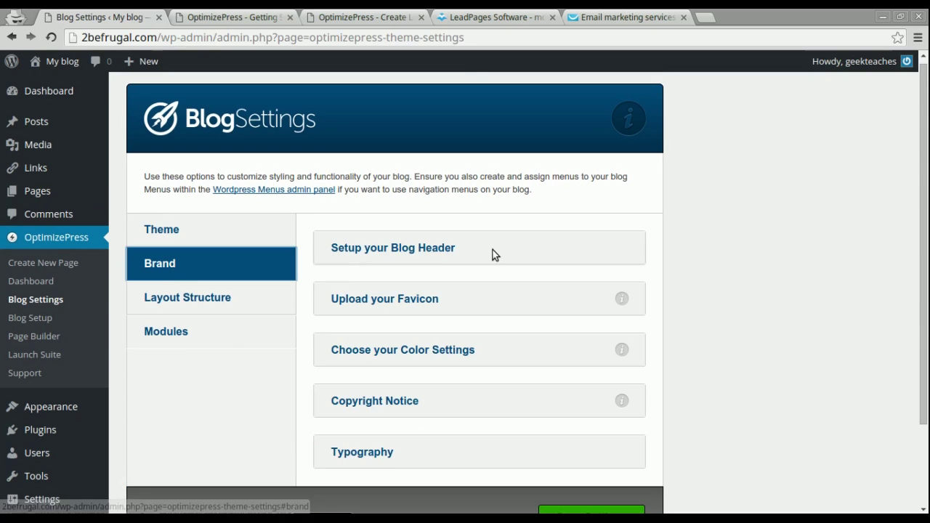
left_click(427, 251)
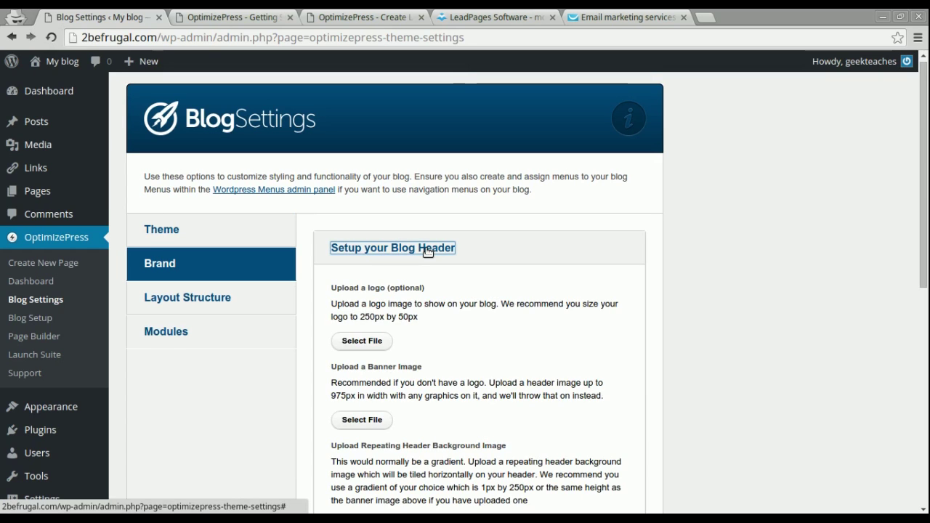
left_click(428, 252)
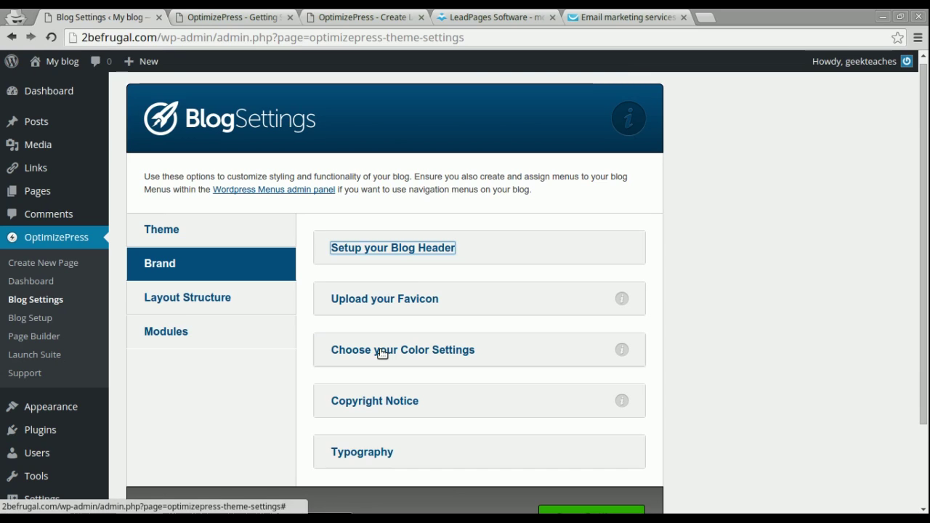
left_click(364, 403)
left_click(363, 402)
left_click(362, 403)
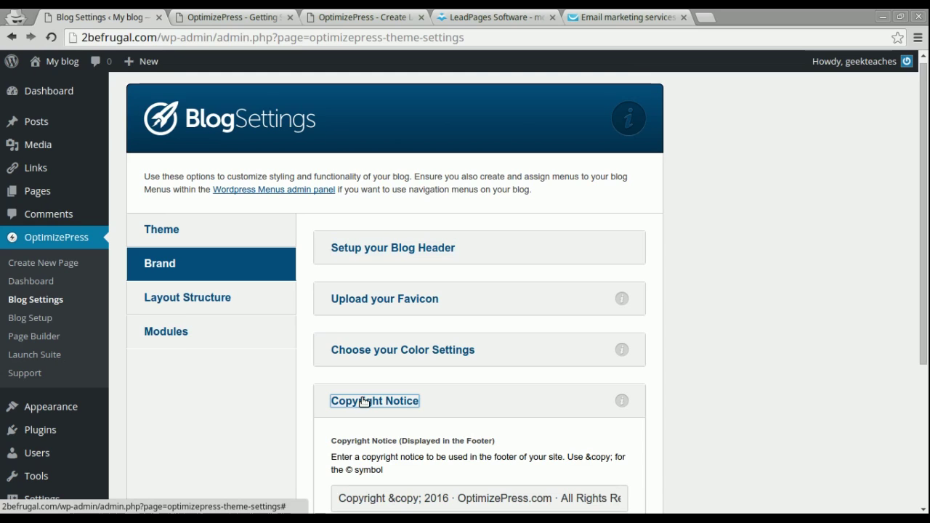
Open the Layout Structure settings, view the Sidebar Column Preferences, and collapse that section.
left_click(226, 304)
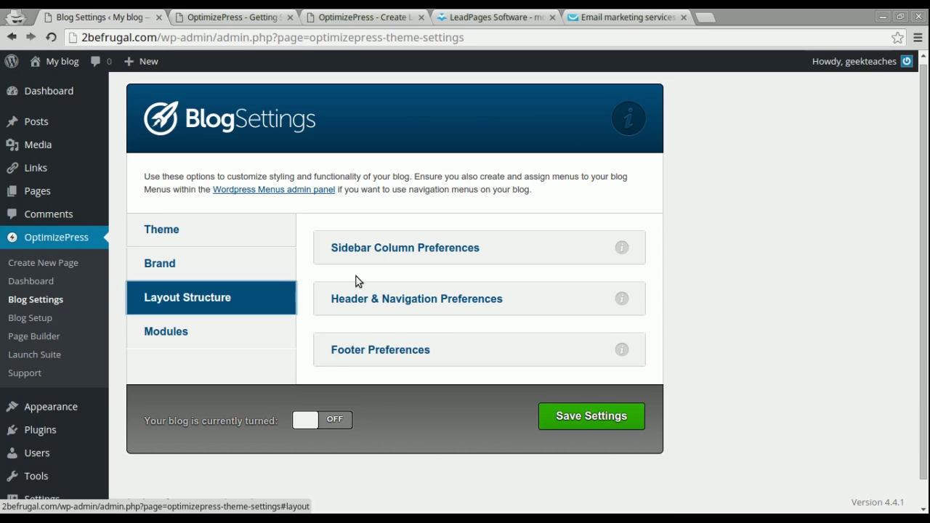
left_click(421, 248)
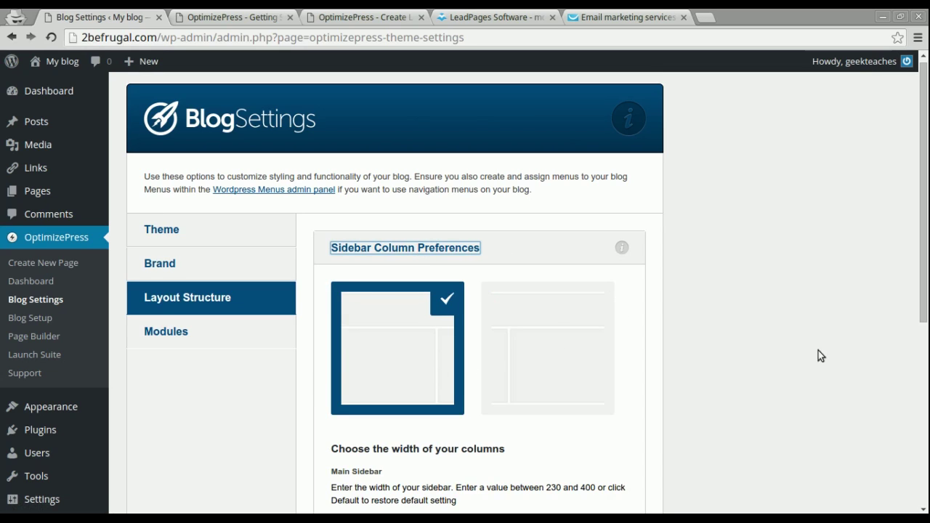
left_click_drag(926, 287, 926, 351)
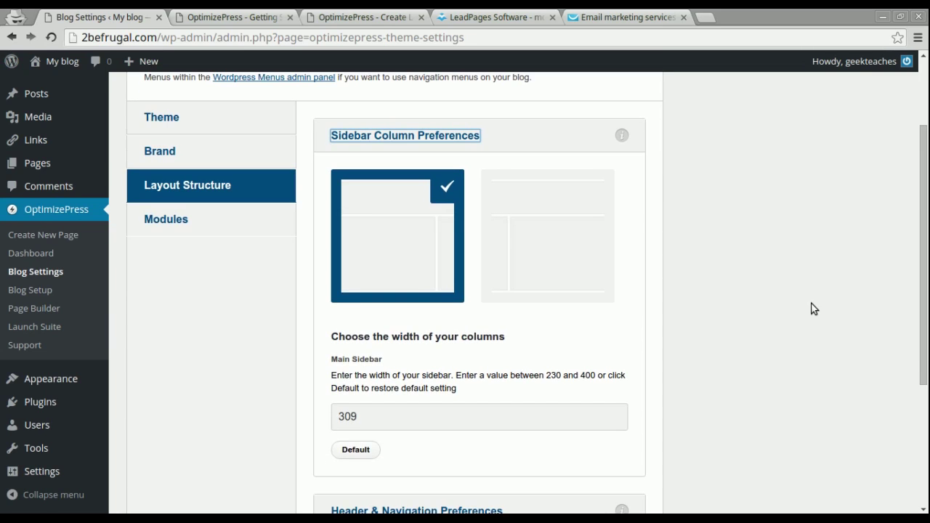
left_click(448, 138)
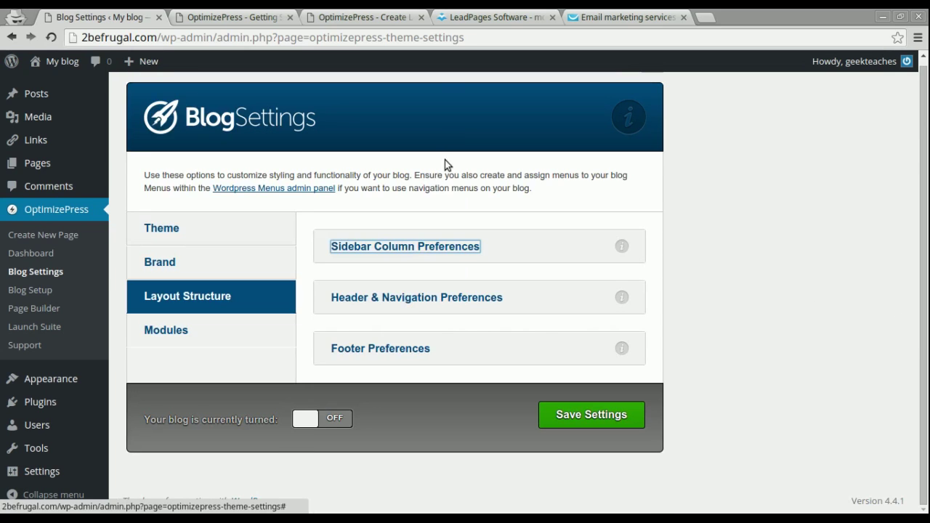
View the blog header layouts under Header & Navigation Preferences and collapse the section.
left_click(394, 301)
left_click_drag(926, 253, 926, 348)
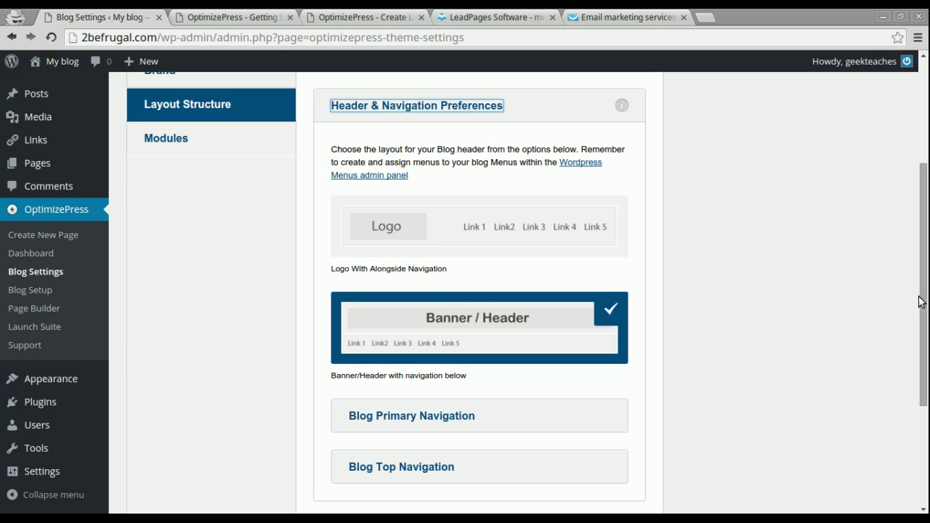
left_click_drag(924, 300, 925, 190)
right_click(926, 190)
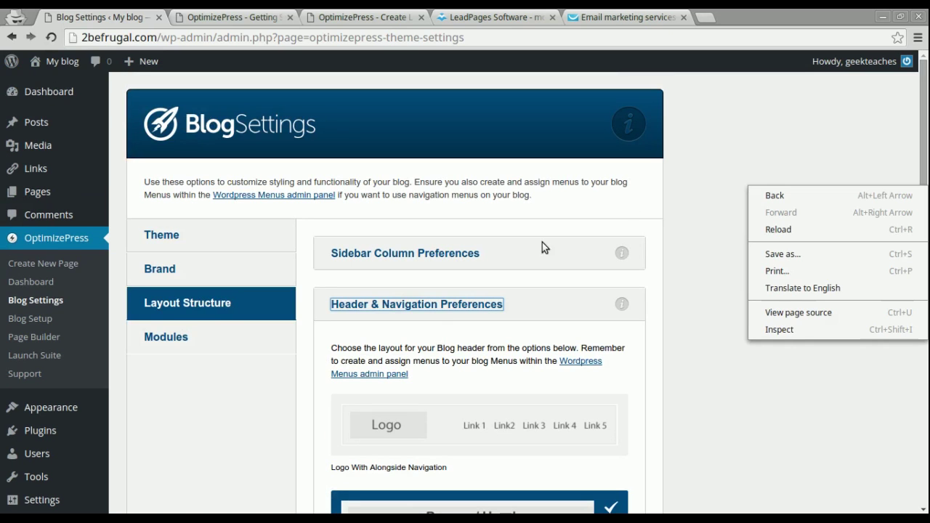
left_click(434, 306)
left_click(434, 305)
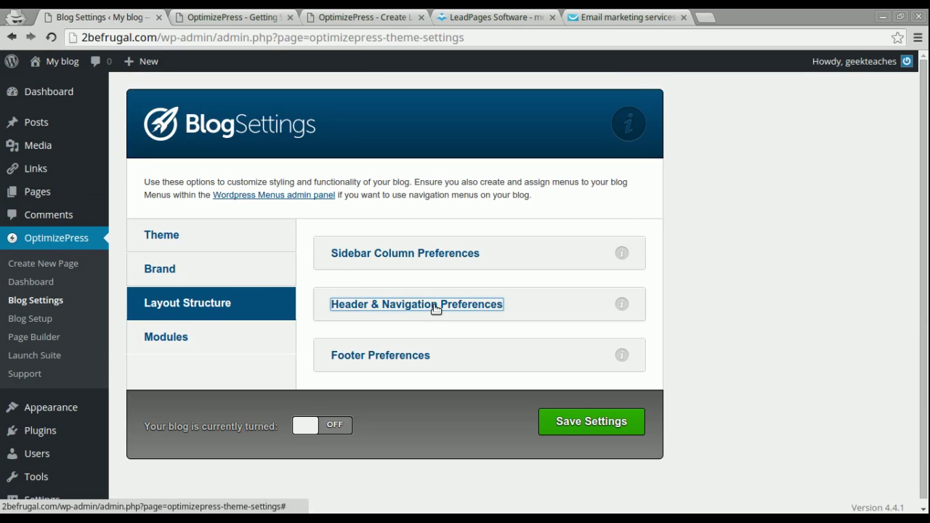
Expand the Footer Preferences and examine the footer column layouts and width settings.
left_click(396, 356)
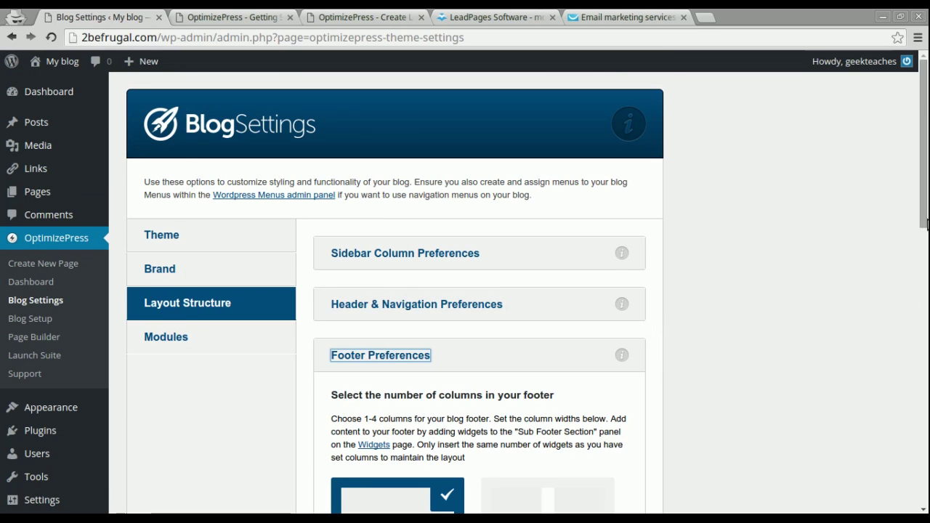
scroll(926, 319, "down", 5)
scroll(926, 342, "down", 5)
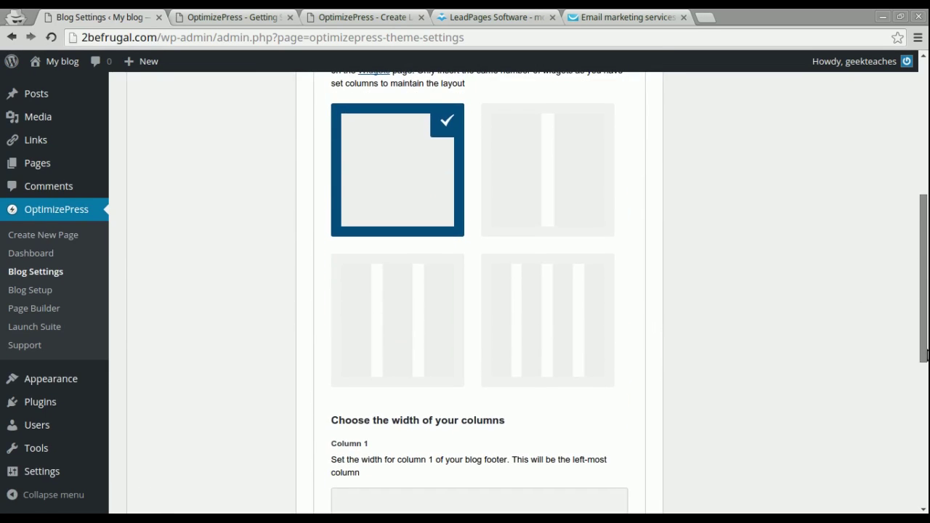
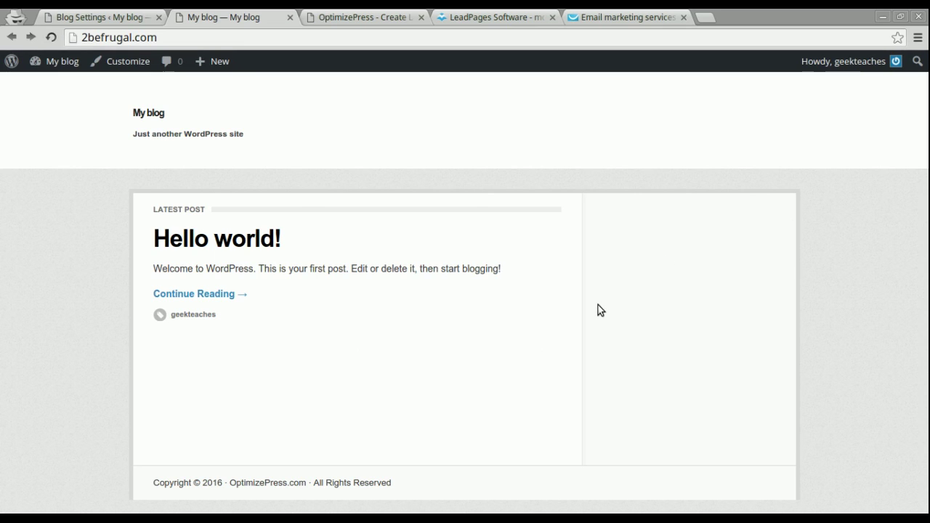
Return to the Blog Settings, turn on the Homepage Feature Area module, and save the settings.
left_click(107, 15)
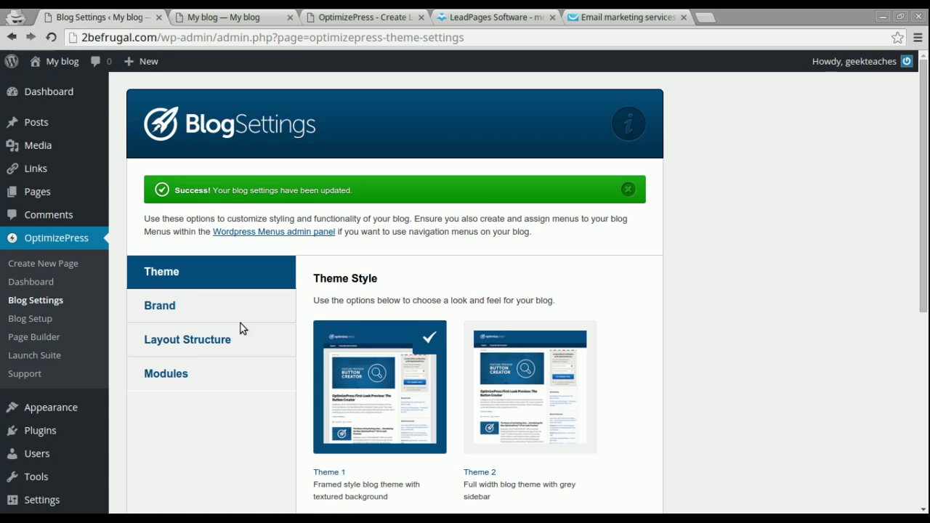
left_click(166, 373)
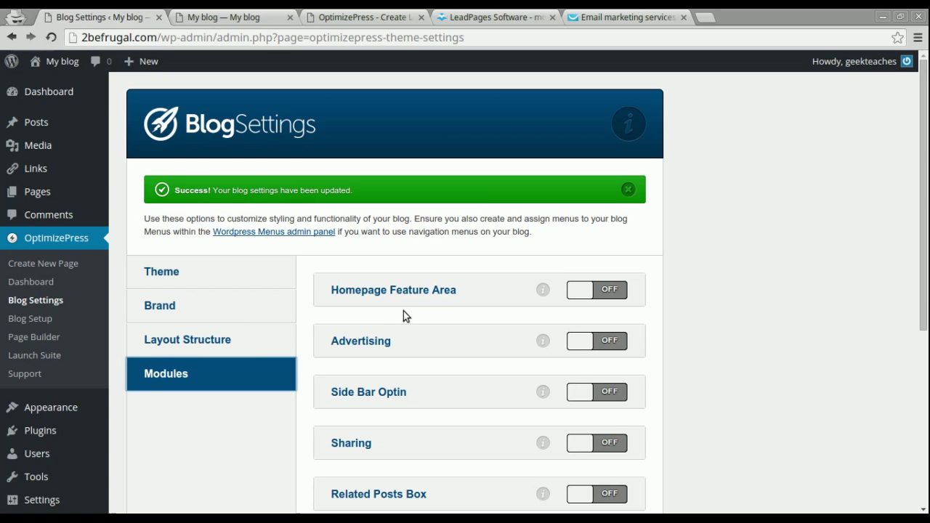
left_click(606, 290)
left_click_drag(925, 201, 926, 508)
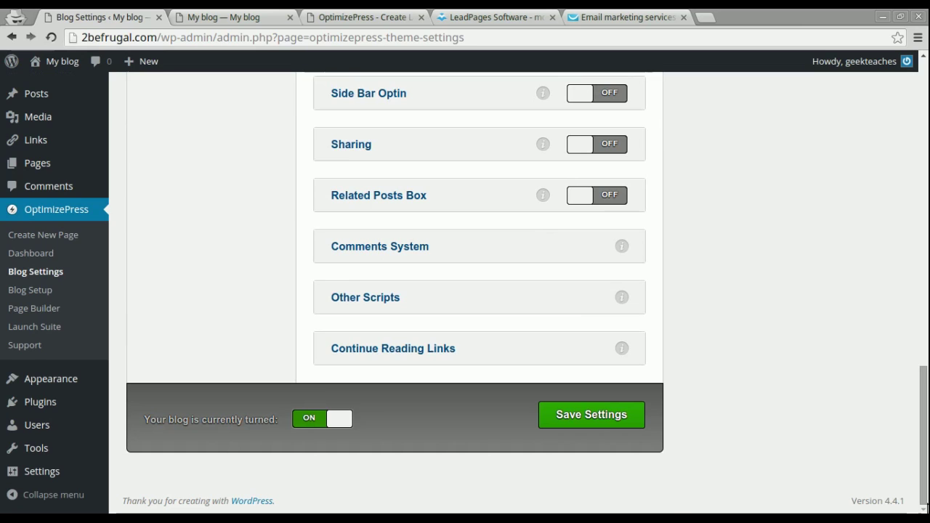
left_click(592, 419)
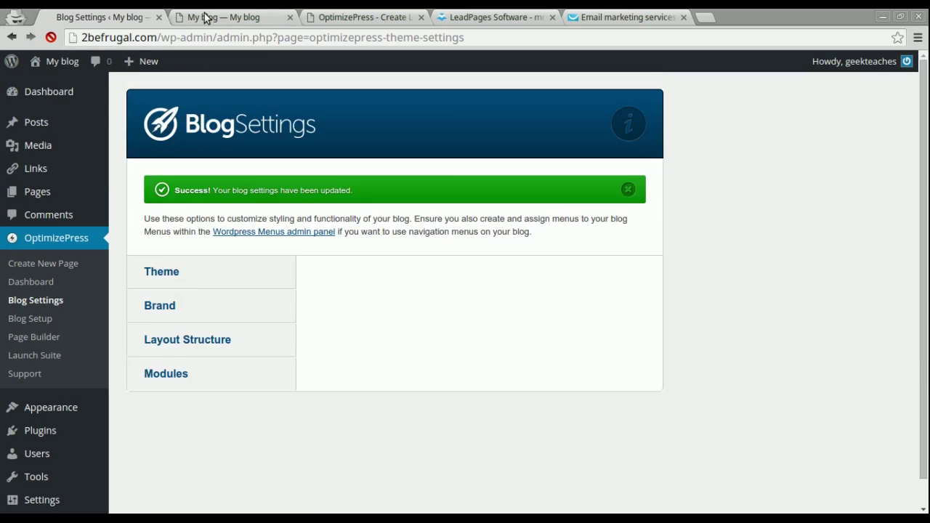
Reload the blog's front page to check the homepage feature area, and return to the Blog Settings.
left_click(208, 15)
left_click(50, 37)
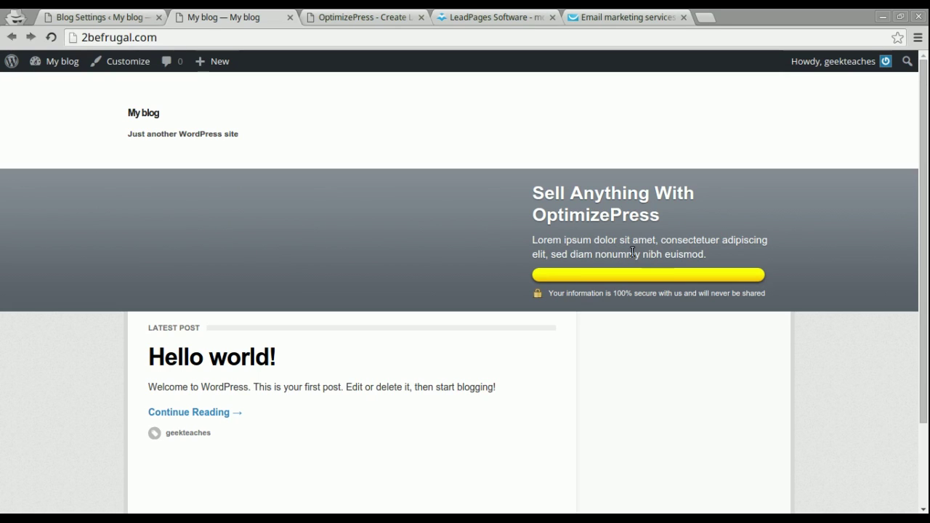
left_click(116, 14)
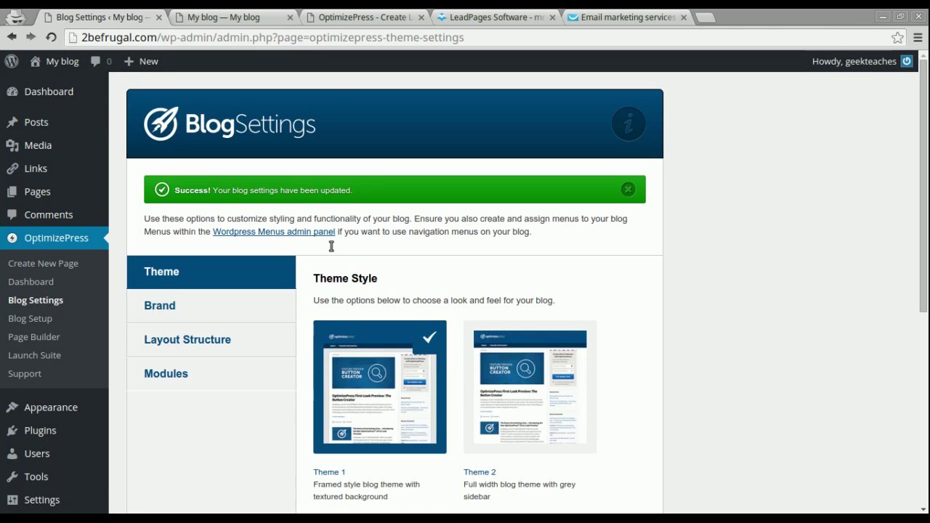
Turn on the Advertising module in the blog's Modules settings and save the settings.
left_click(201, 376)
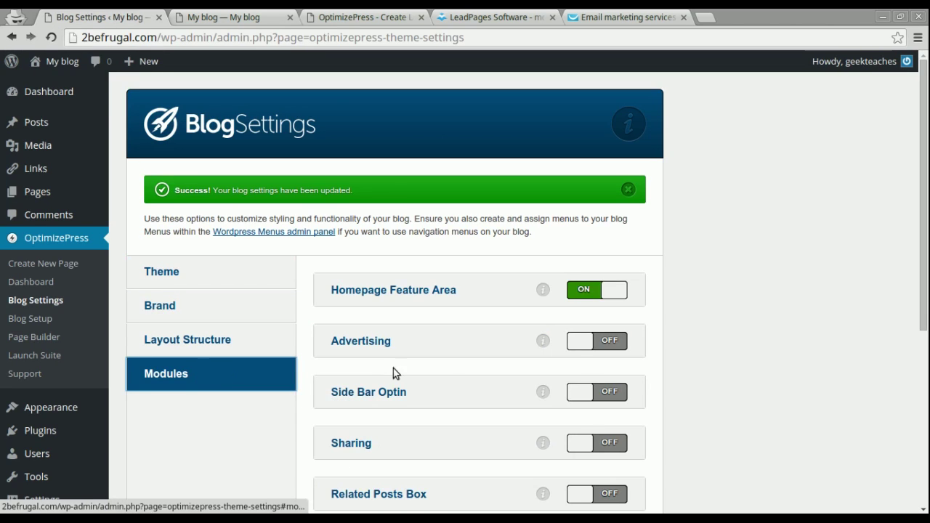
left_click(576, 342)
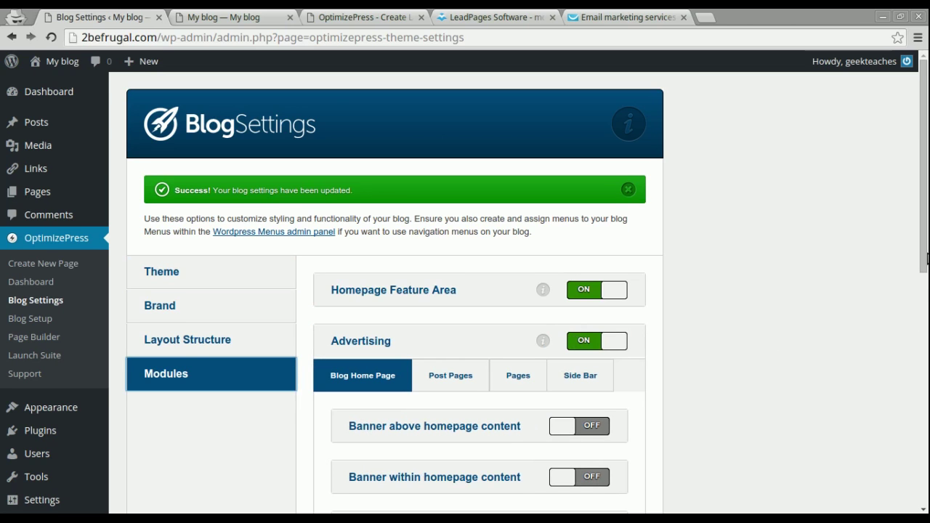
left_click_drag(923, 254, 923, 296)
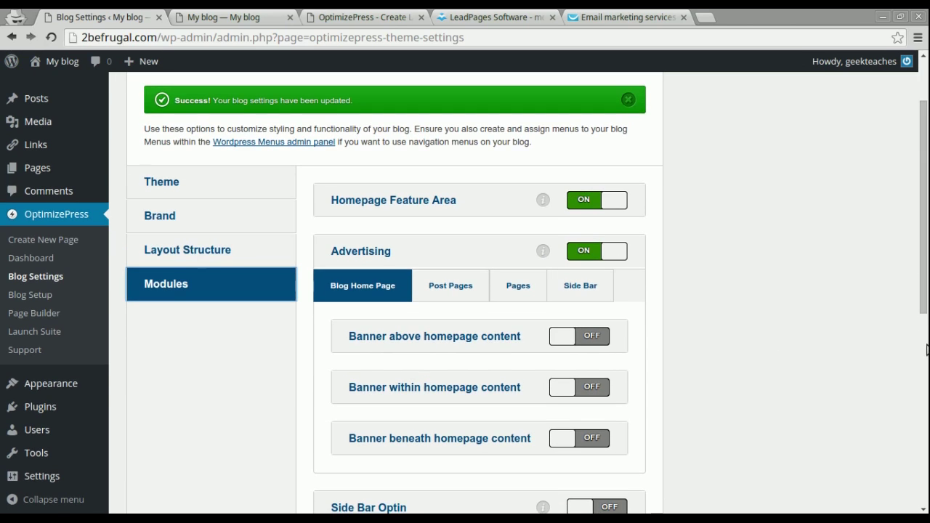
scroll(868, 481, "down", 6)
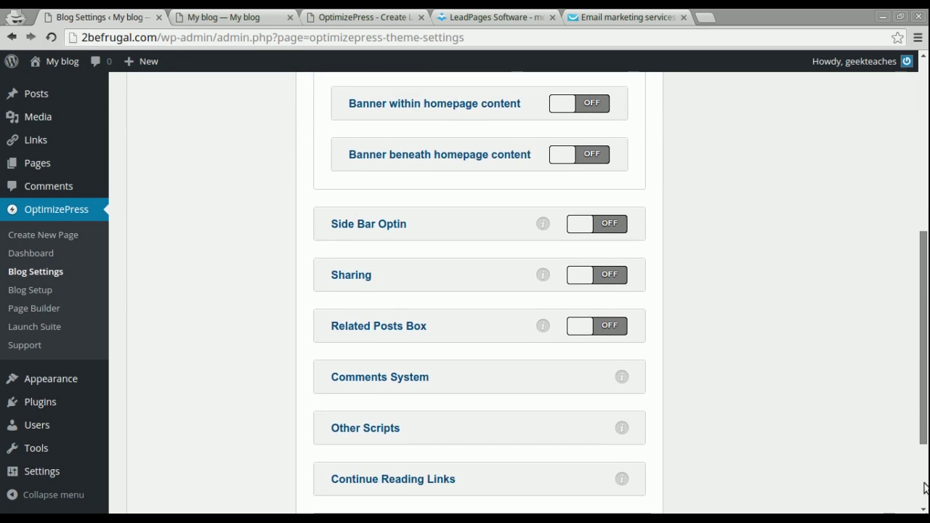
left_click(559, 420)
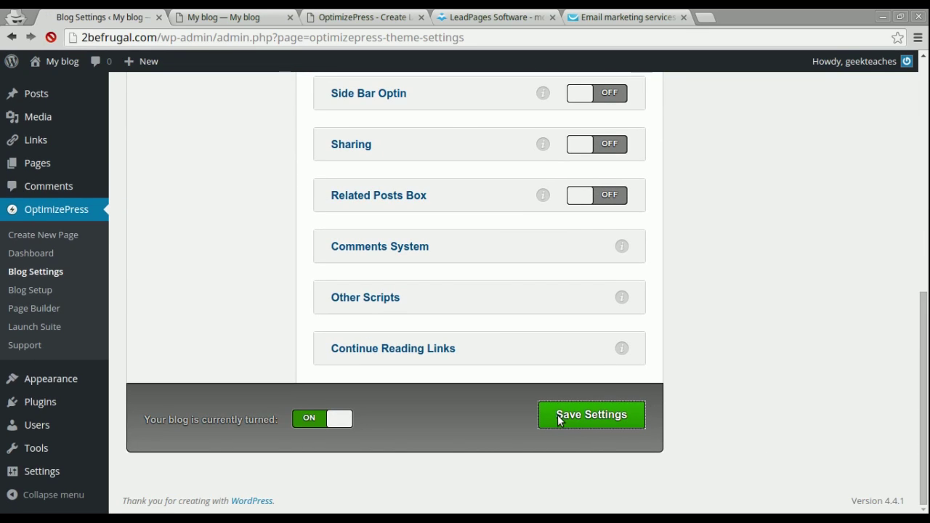
Reload the blog's front page to check it with the Advertising module on, and return to the Blog Settings.
left_click(211, 16)
left_click(50, 37)
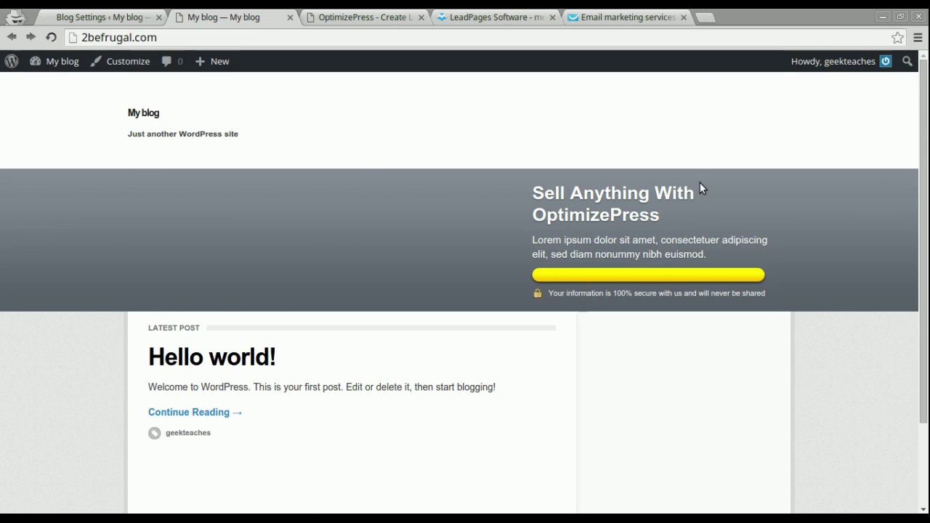
scroll(926, 317, "down", 3)
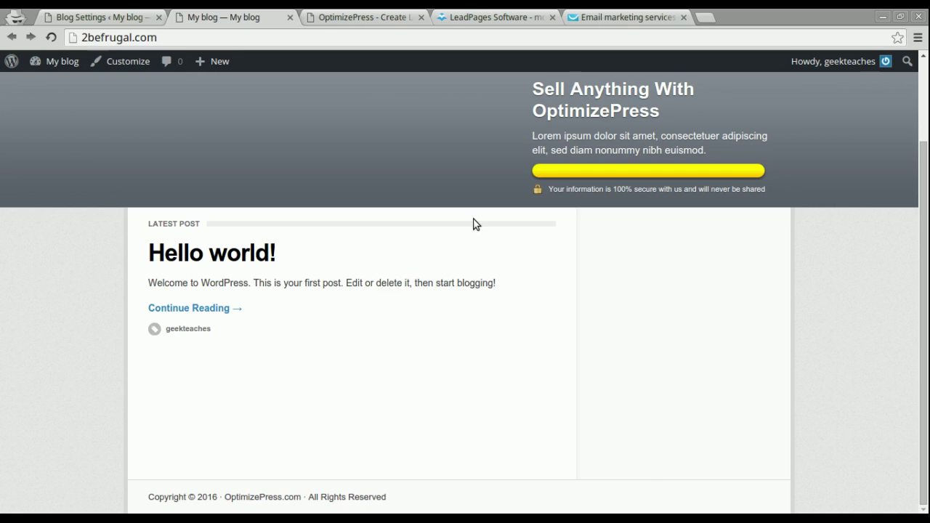
left_click(116, 16)
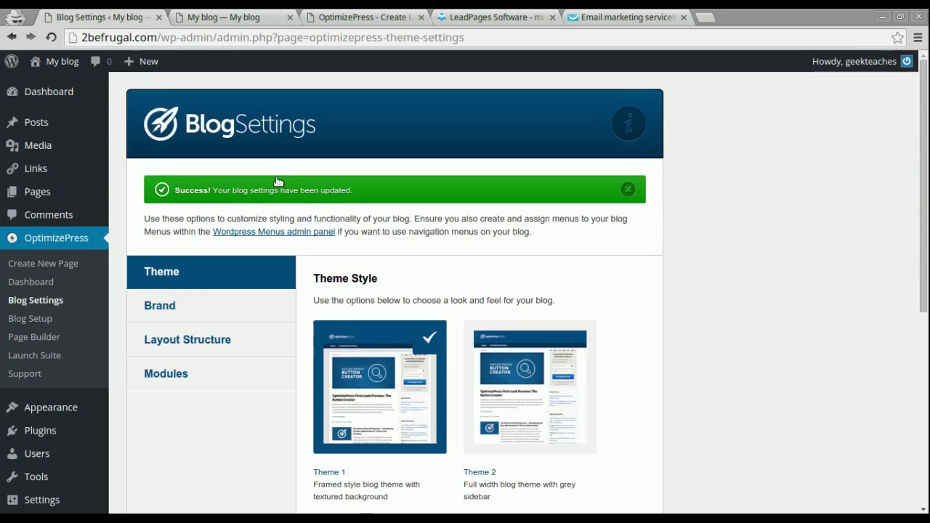
Turn on the Side Bar Optin module and look through its form integration options.
left_click(172, 384)
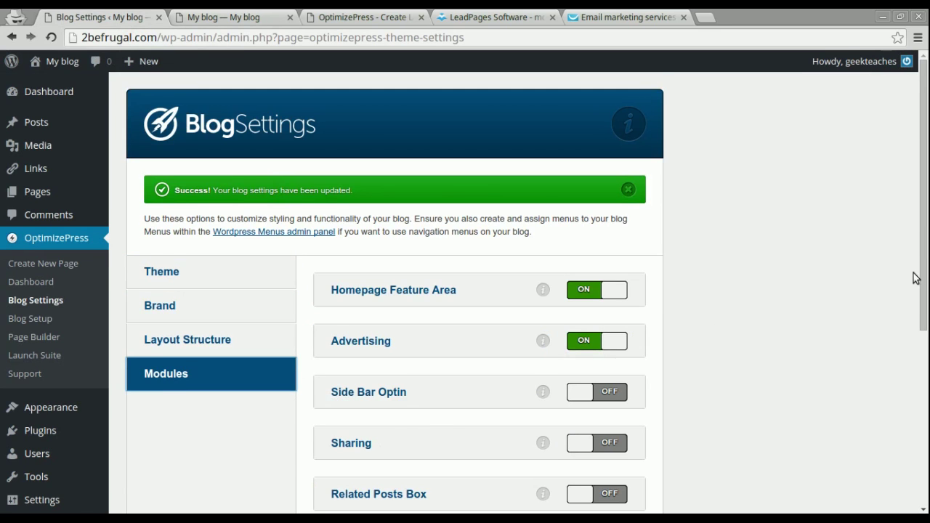
left_click_drag(924, 280, 926, 363)
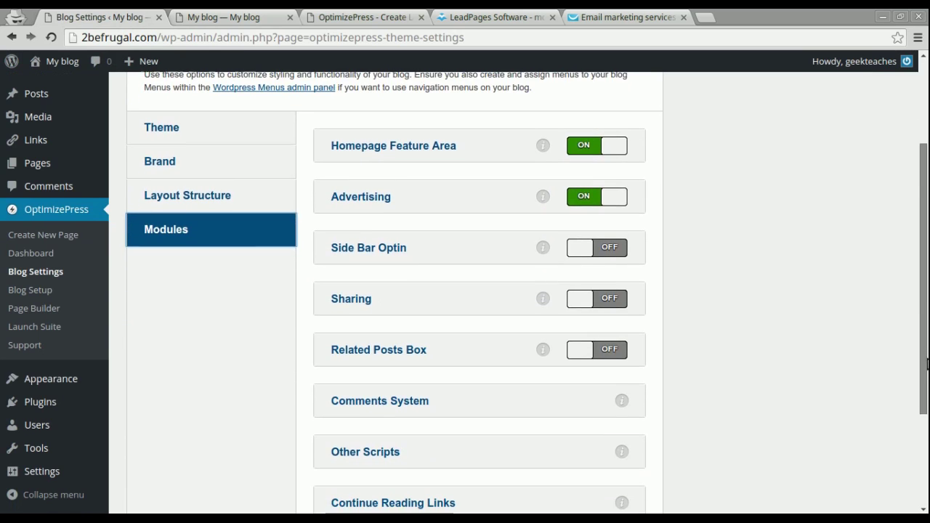
left_click(607, 249)
left_click_drag(927, 224, 927, 424)
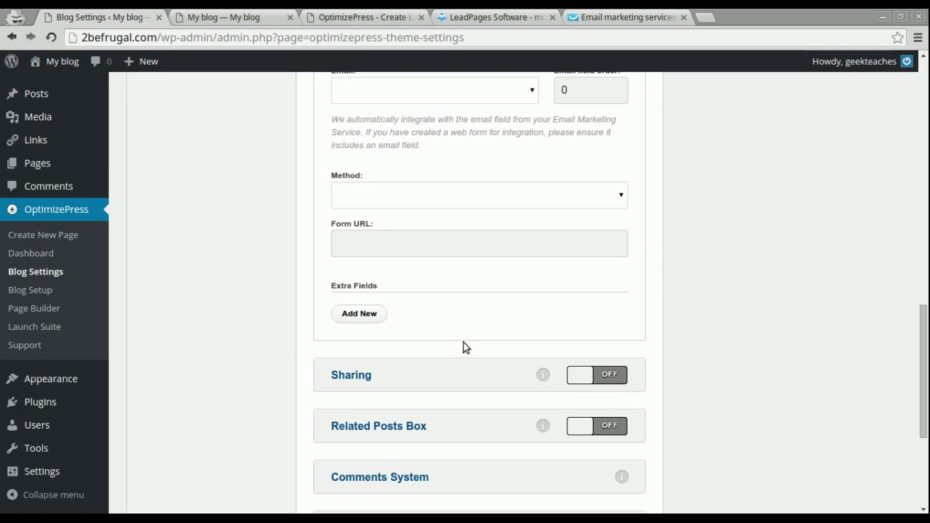
Open the help video for the Sharing module, pause it, and close it.
left_click(545, 375)
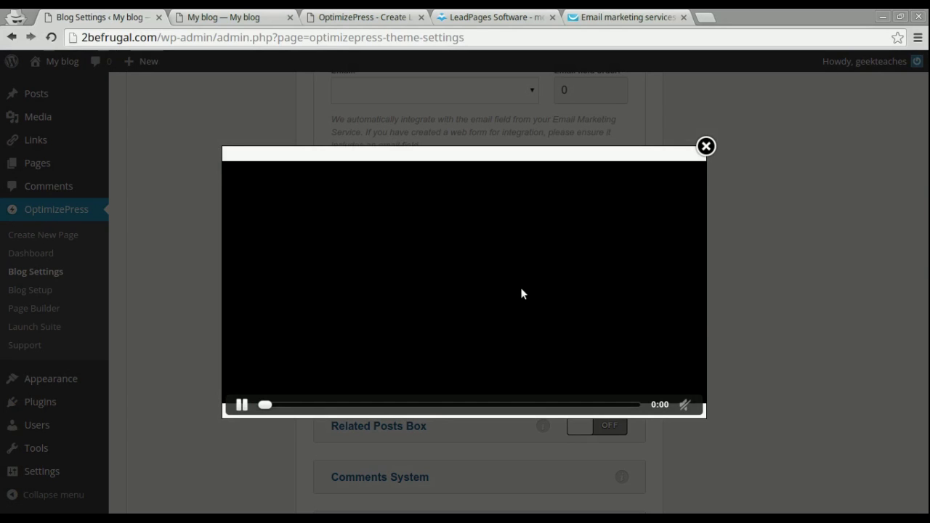
left_click(241, 404)
left_click(706, 146)
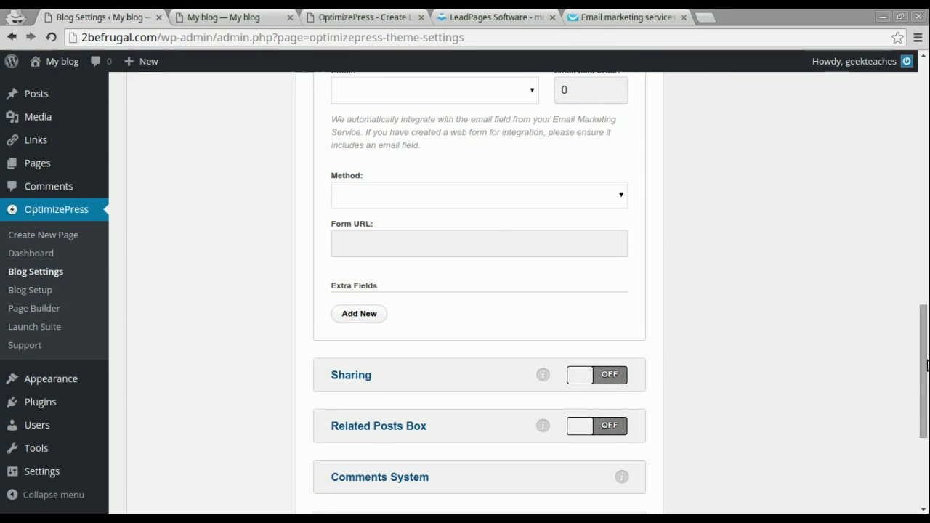
Turn on the Sharing and Related Posts Box modules.
scroll(781, 346, "down", 3)
left_click(613, 241)
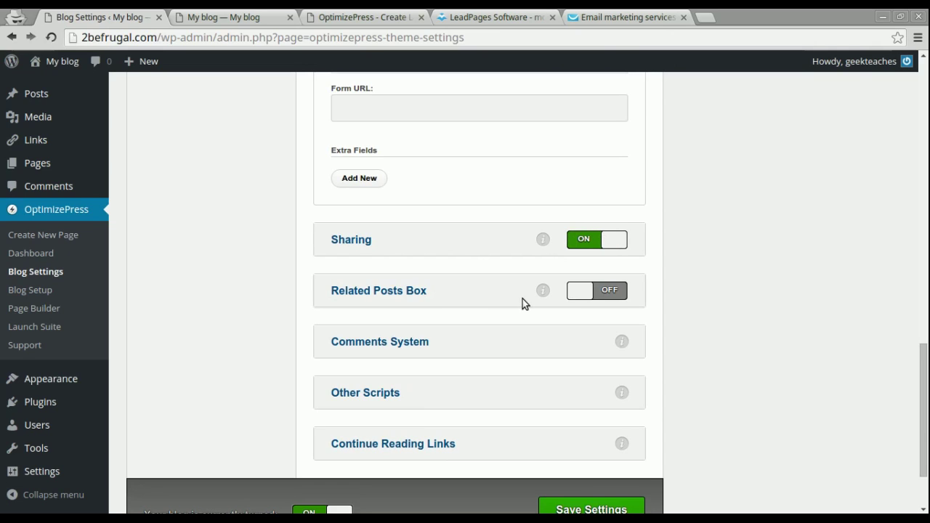
left_click(602, 302)
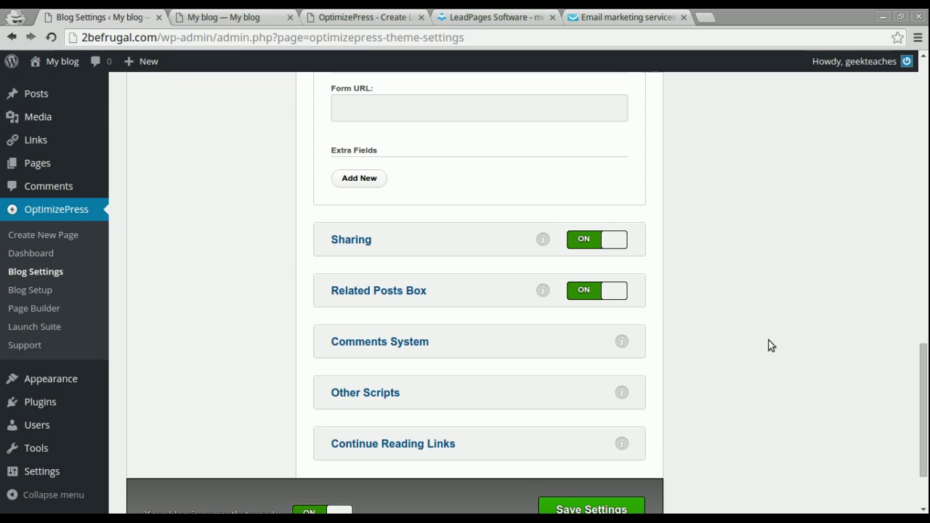
Examine the options of the Comments System, Other Scripts and Continue Reading Links modules, collapsing the last two again.
left_click(395, 342)
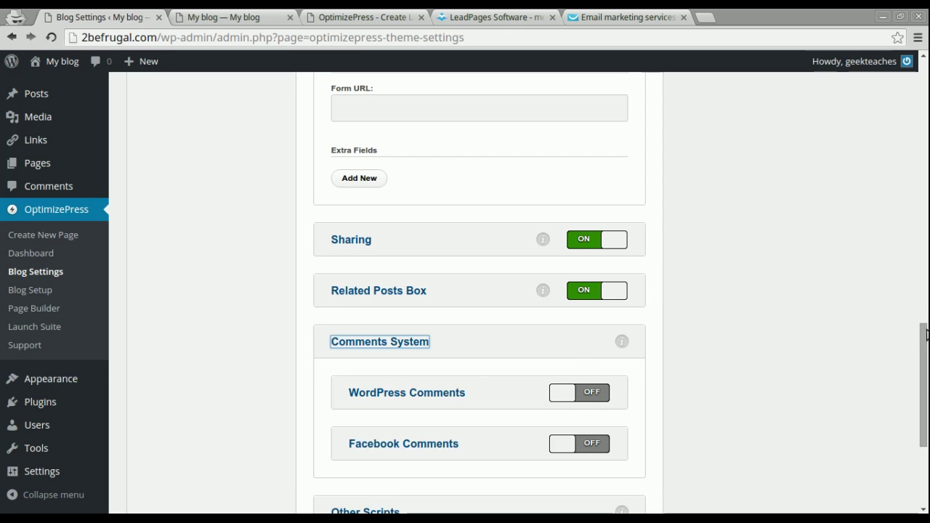
scroll(925, 327, "down", 5)
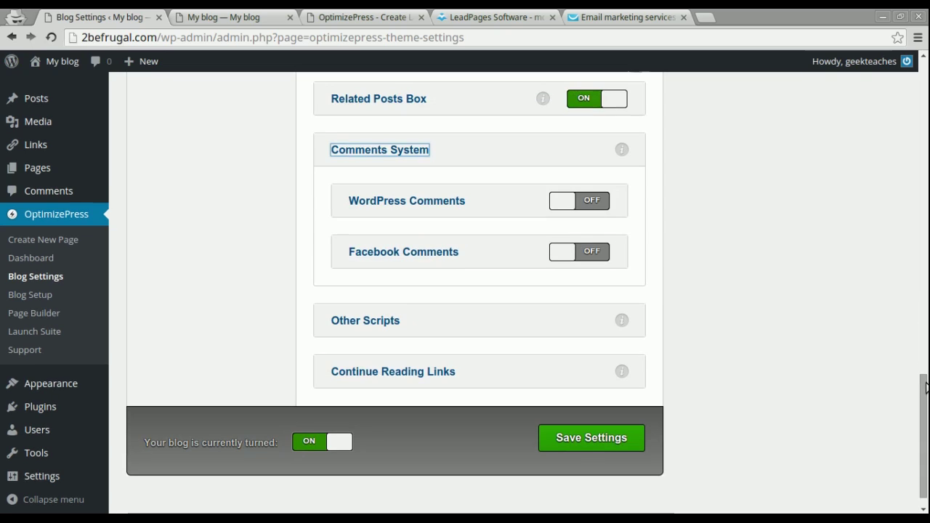
left_click(387, 320)
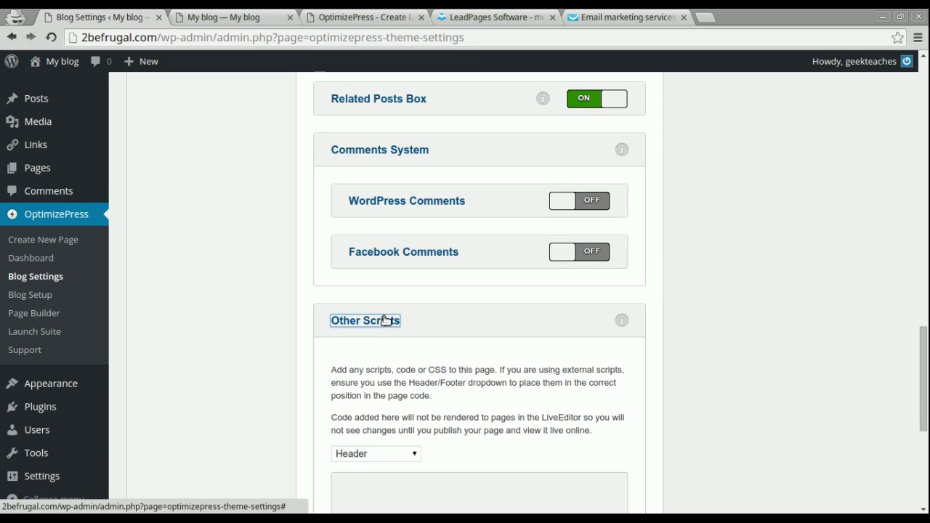
left_click(385, 320)
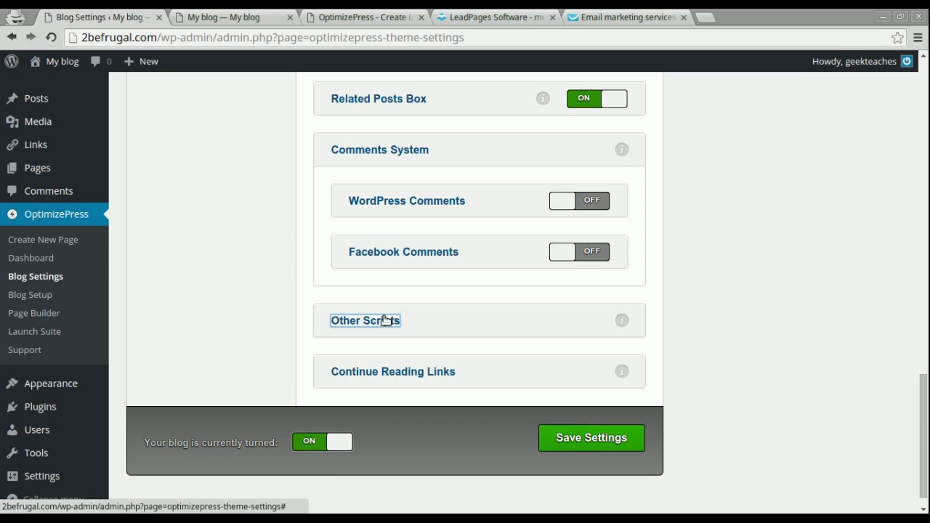
left_click(398, 371)
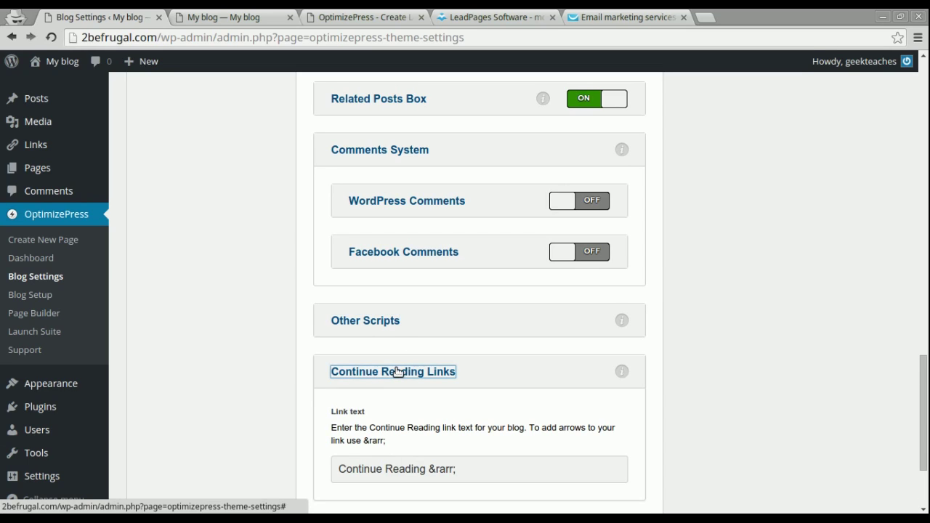
left_click(398, 371)
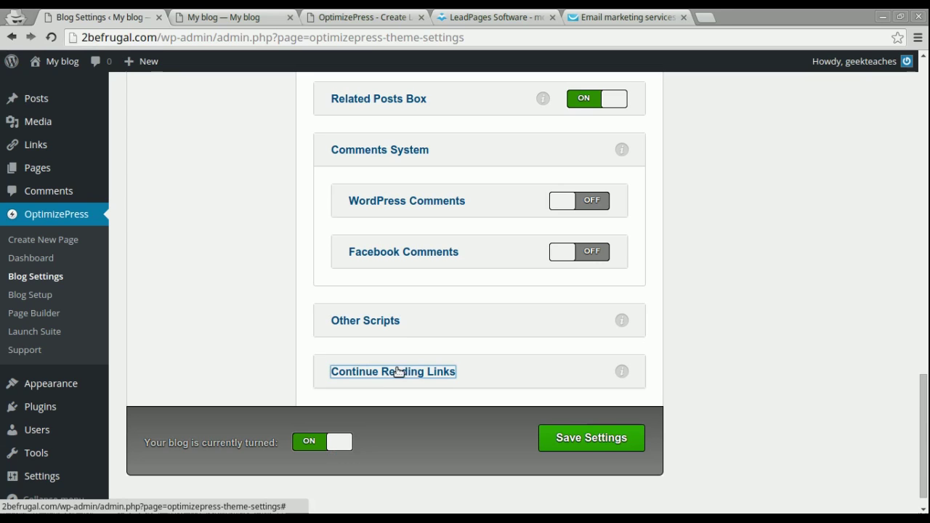
Glance at the blog's front page, return to the Blog Settings, and save the module settings.
left_click(234, 18)
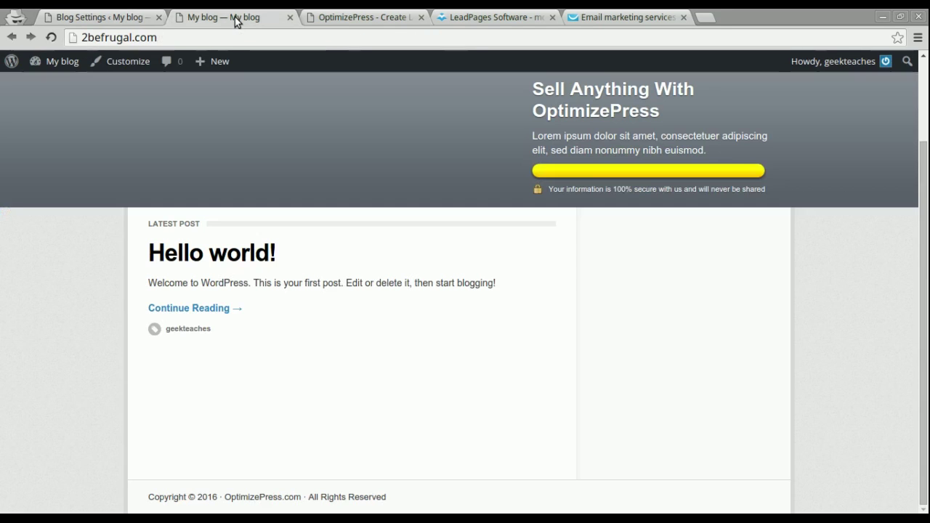
left_click(142, 18)
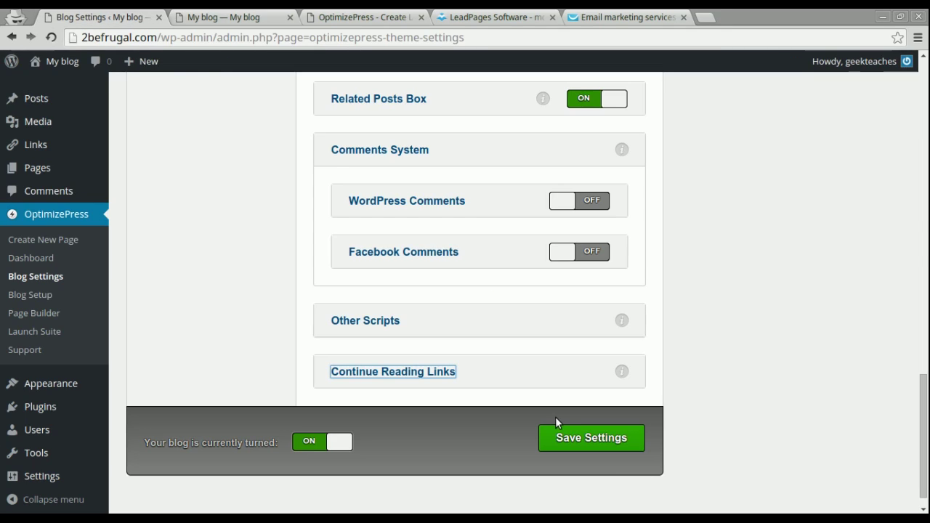
left_click(591, 438)
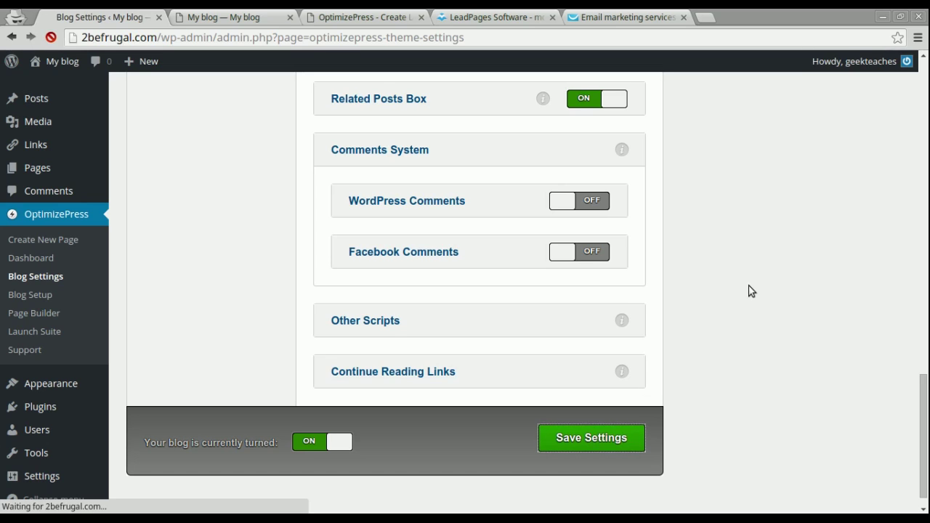
Reload the blog's front page to check the effect of the newly saved modules, and go back to the Blog Settings.
left_click(238, 15)
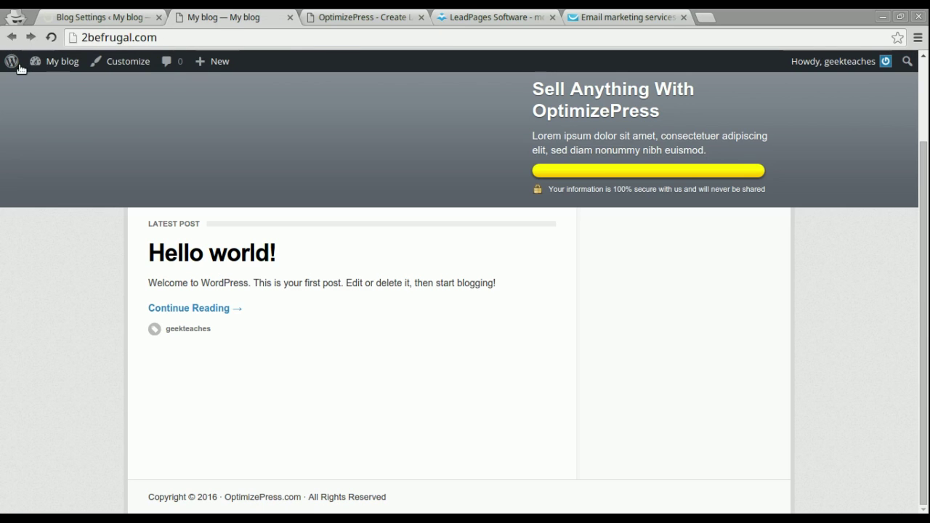
left_click(57, 37)
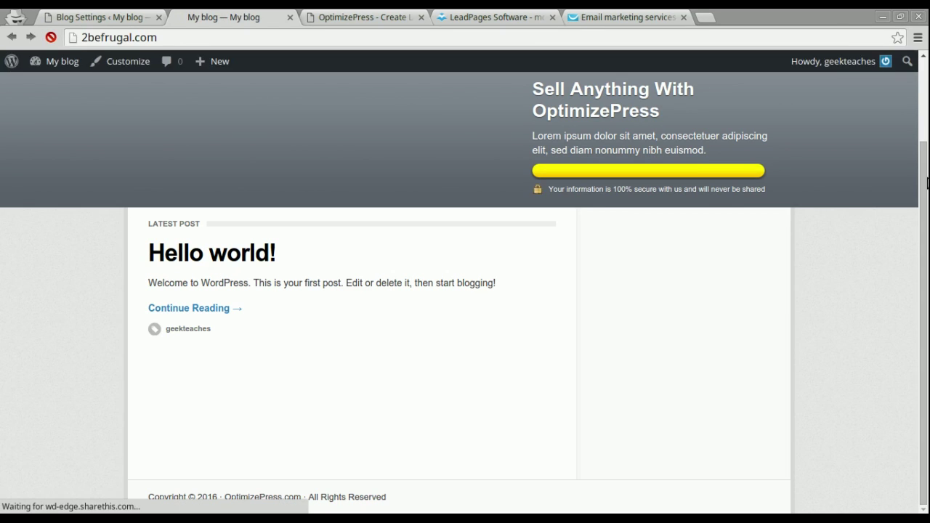
mouse_move(925, 181)
left_mouse_down()
mouse_move(925, 128)
mouse_move(925, 182)
left_mouse_up()
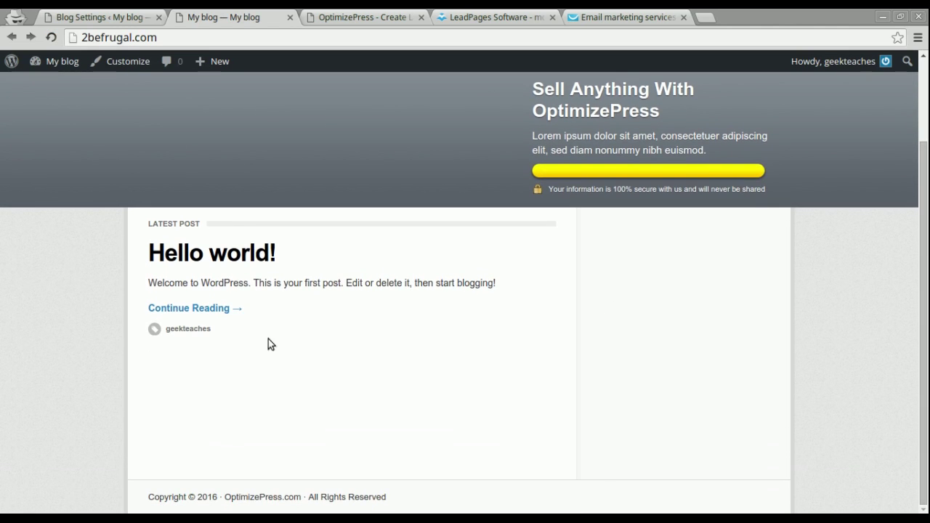
left_click(116, 18)
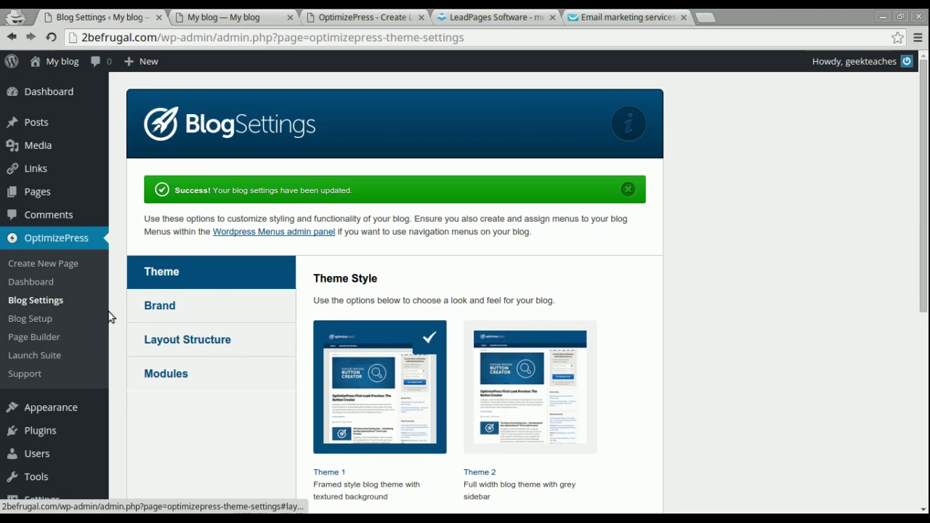
Open the OptimizePress Blog Setup wizard in the current tab and examine the theme styles in its first step.
middle_click(40, 319)
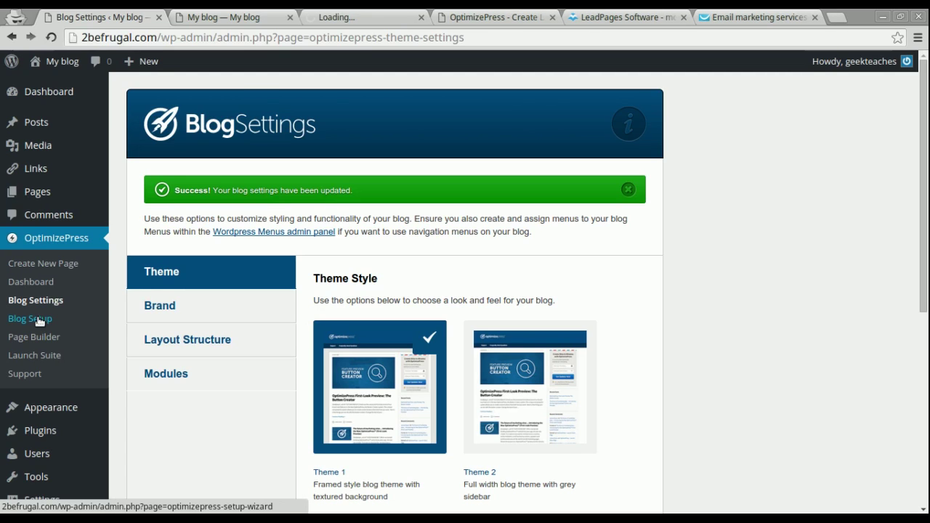
left_click(421, 17)
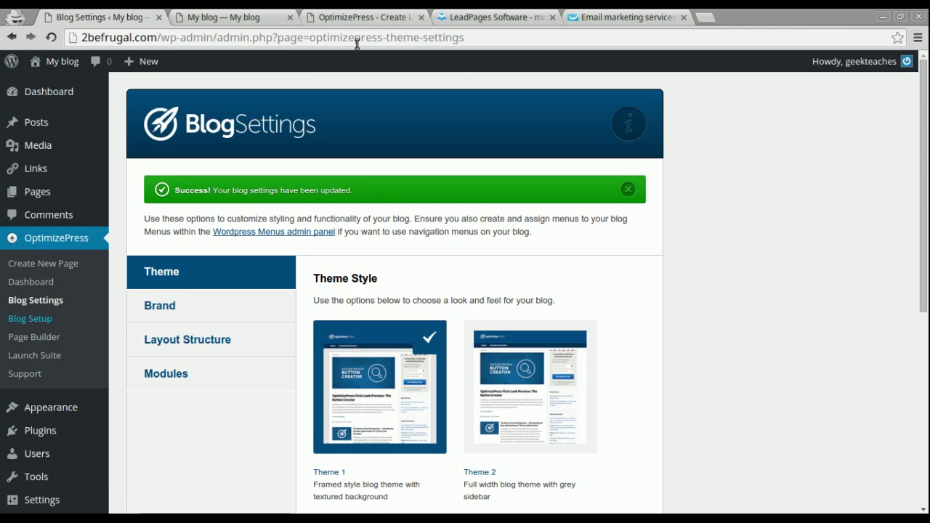
left_click(20, 322)
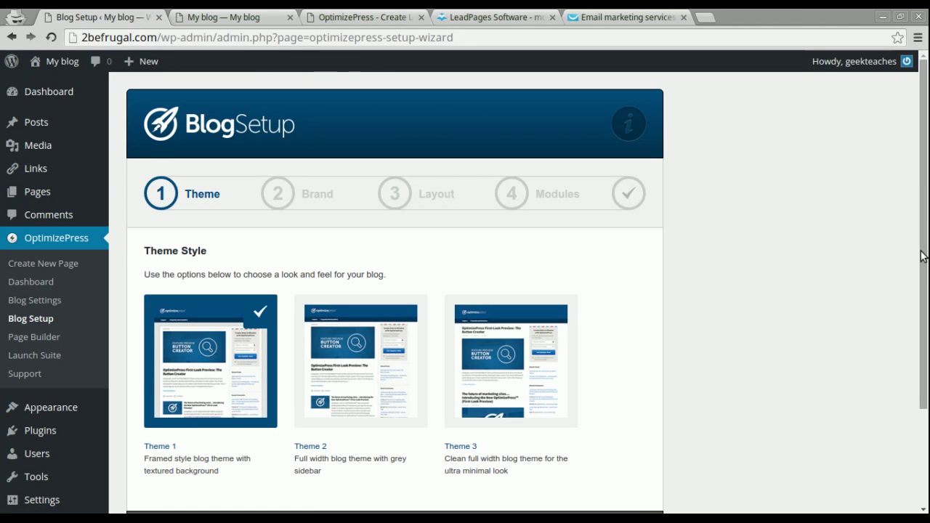
left_click_drag(927, 266, 927, 335)
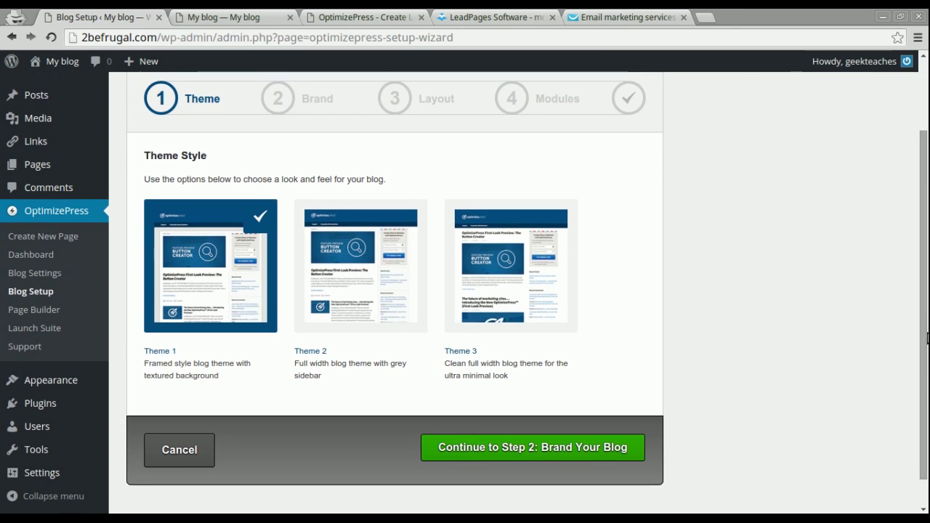
Open the OptimizePress Page Builder and examine the page name, permalink and thumbnail fields of the Create Page step.
left_click(32, 309)
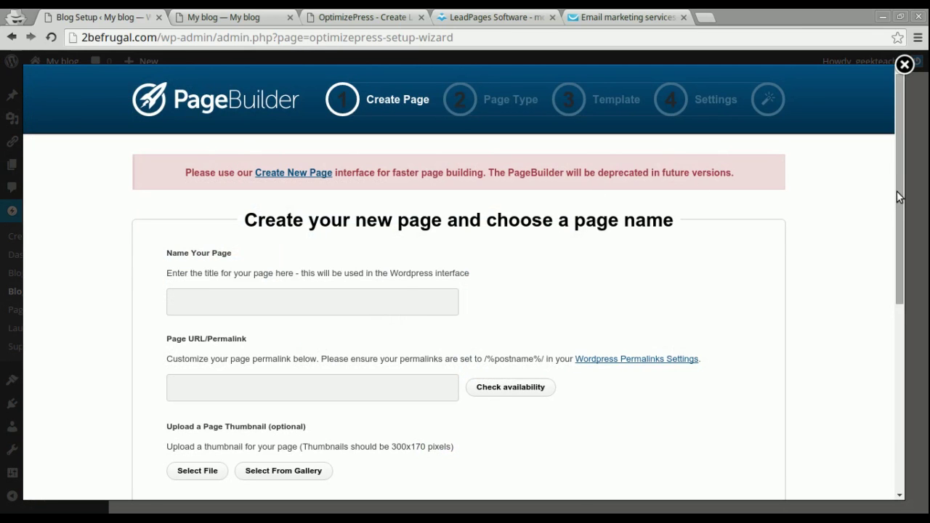
mouse_move(897, 190)
left_mouse_down()
mouse_move(903, 363)
mouse_move(901, 209)
left_mouse_up()
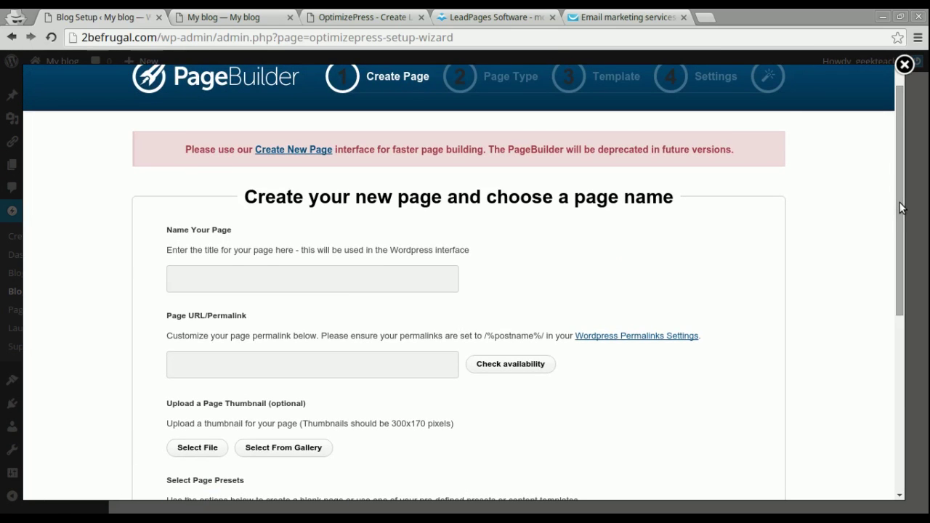
scroll(901, 208, "up", 1)
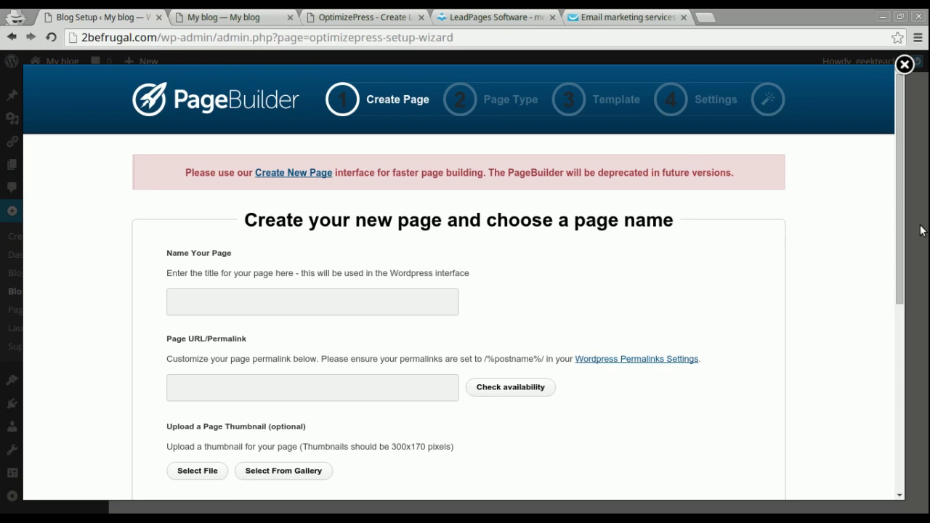
Examine the page presets in the Page Builder's Create Page step, and leave the Page Builder without creating a page.
scroll(898, 202, "down", 5)
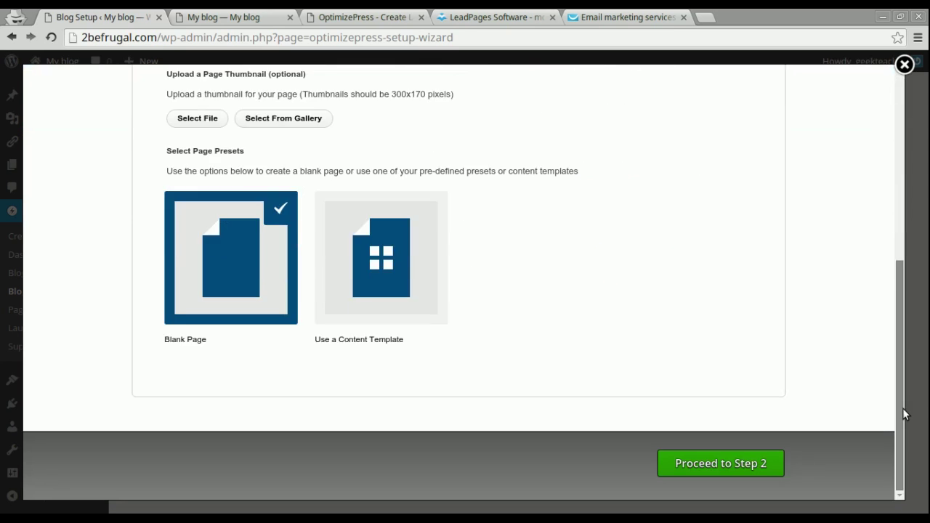
scroll(899, 149, "up", 3)
scroll(899, 149, "up", 2)
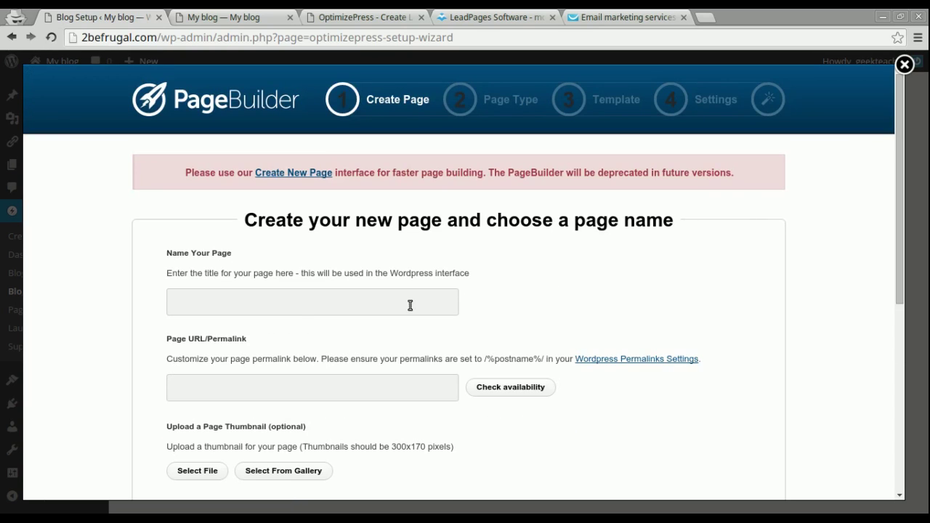
left_click(306, 297)
left_click(904, 65)
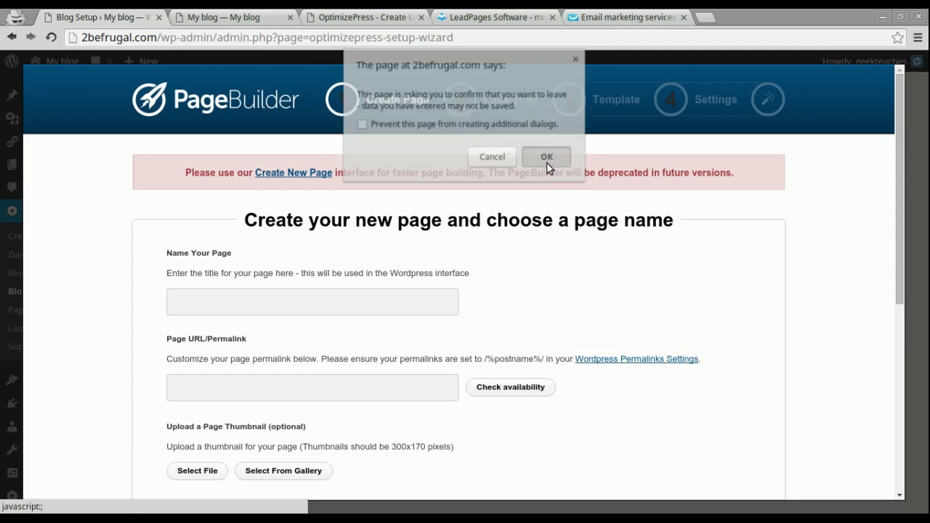
left_click(546, 162)
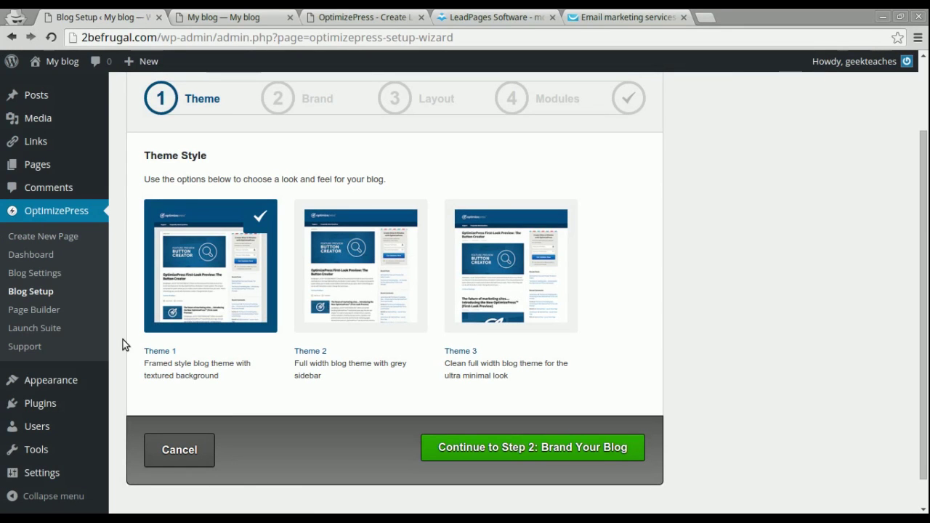
Create a new OptimizePress page named "test" with the permalink test from the BACKDROP Box-Right opt-in template.
left_click(34, 243)
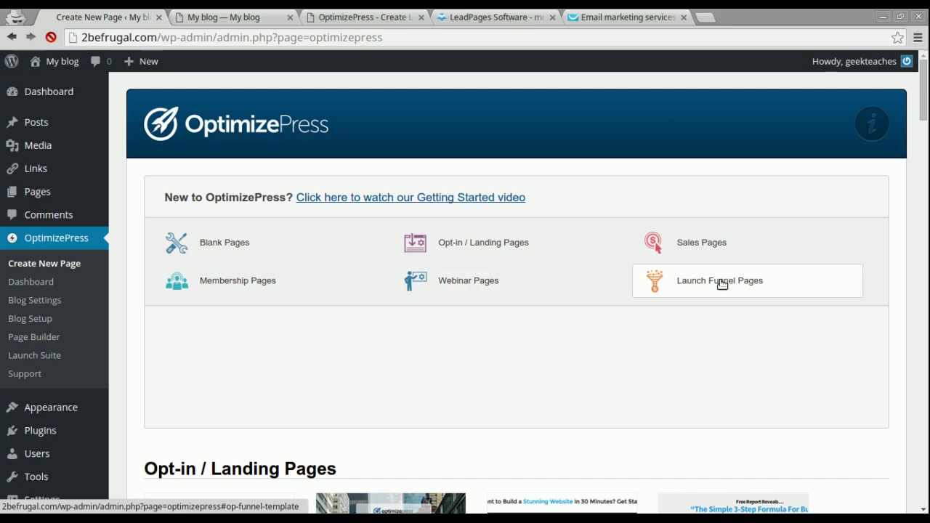
left_click(722, 282)
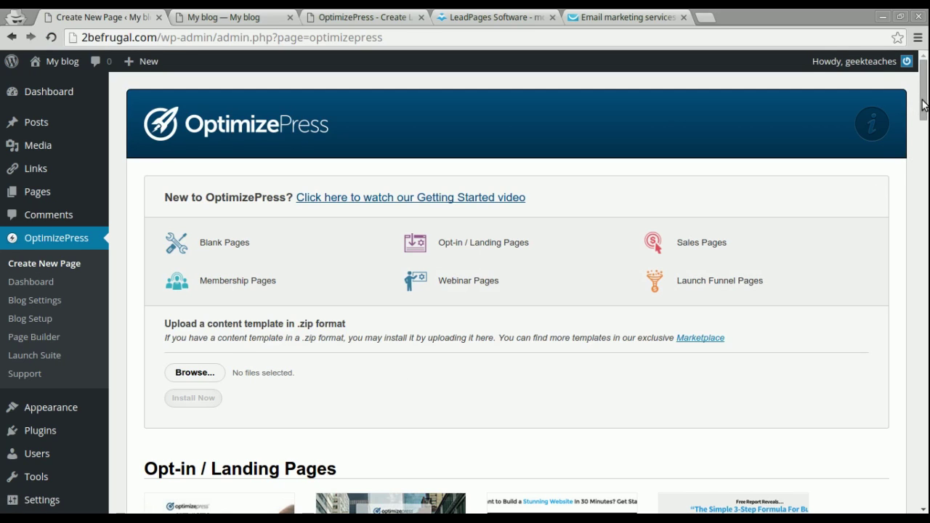
left_click_drag(923, 104, 924, 145)
mouse_move(392, 273)
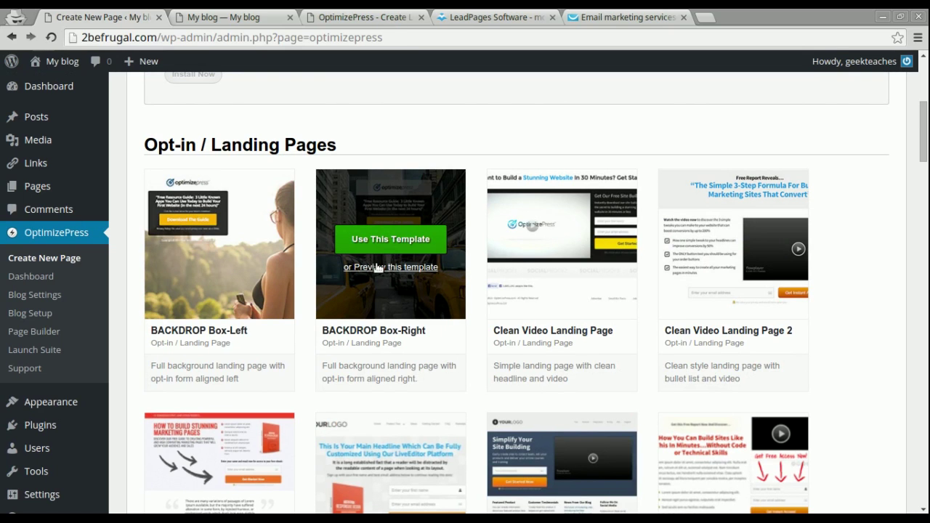
left_click(374, 240)
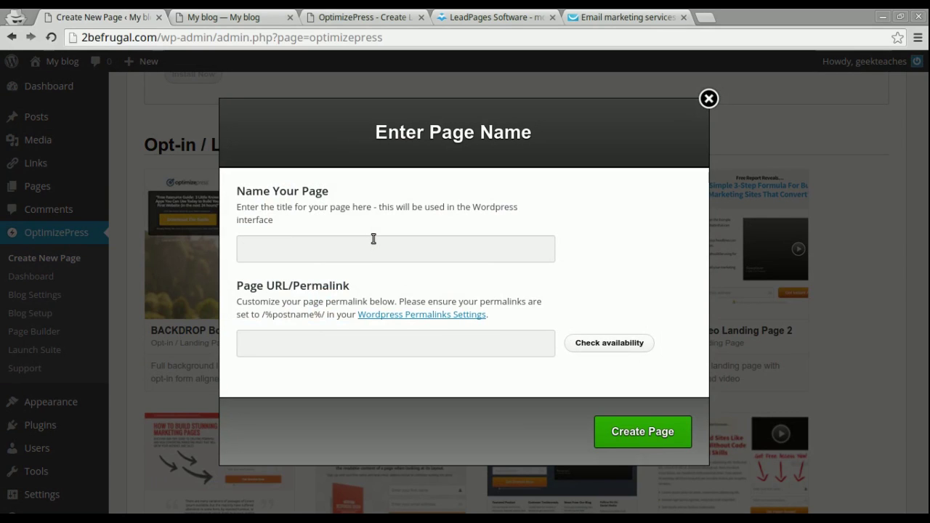
type("test")
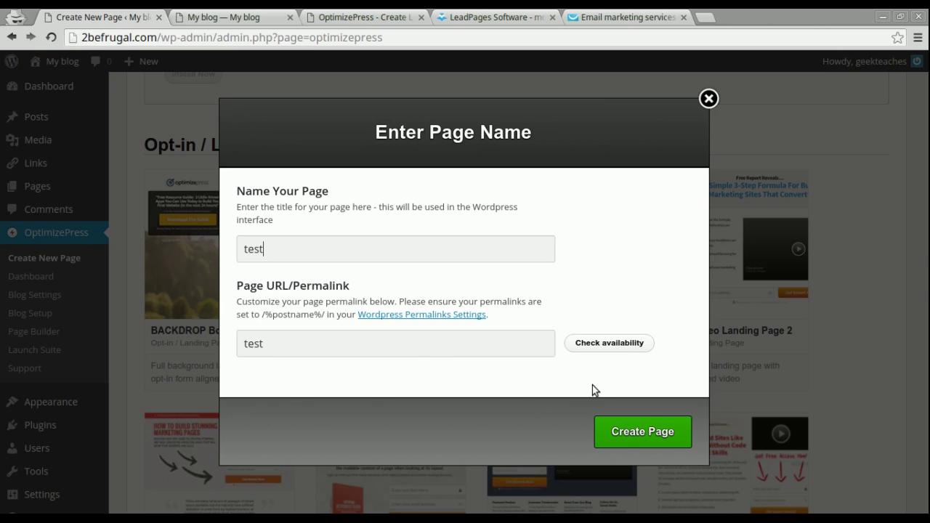
left_click(632, 427)
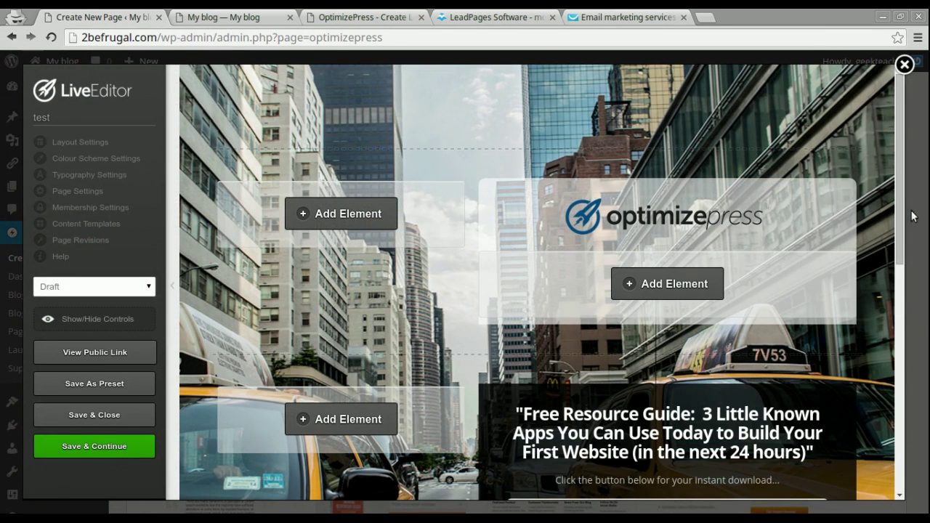
Insert "TEST" before the "Free Resource Guide" headline text on the landing page and apply the headline change.
left_click_drag(900, 215, 901, 252)
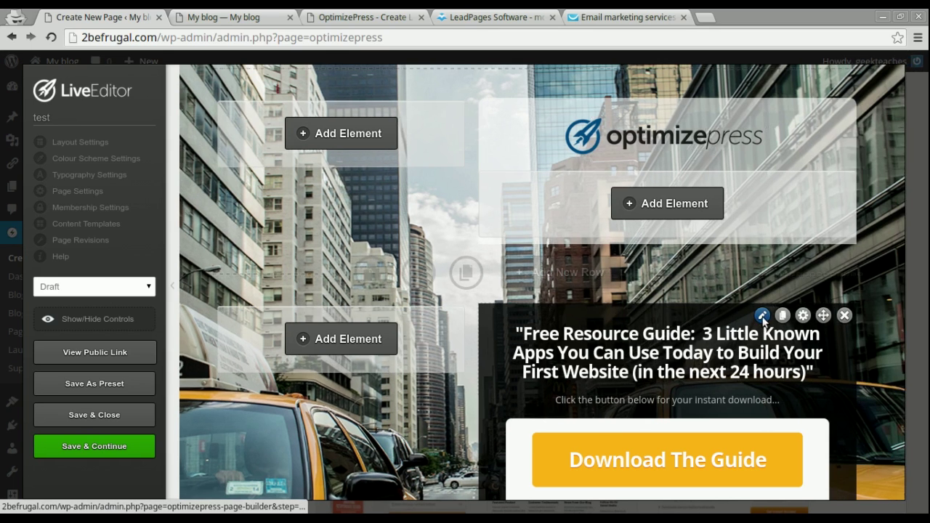
left_click(761, 316)
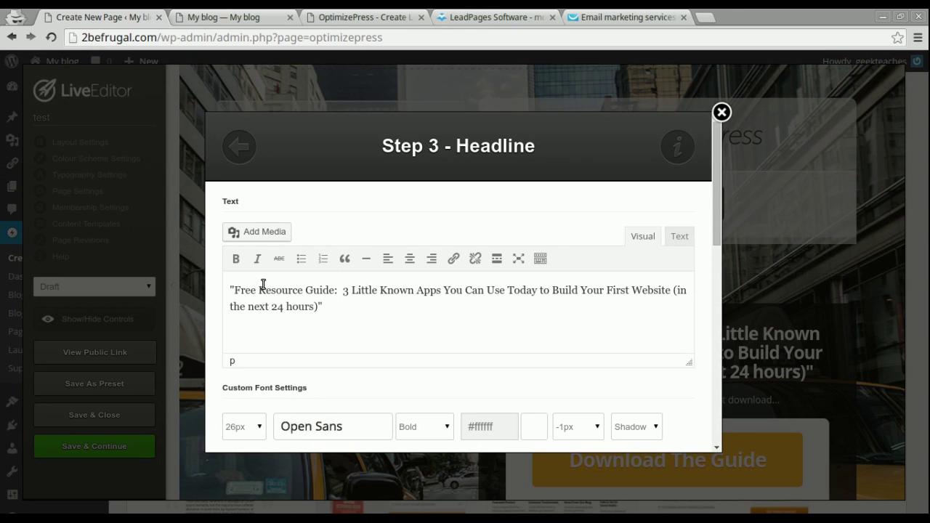
type("TEST")
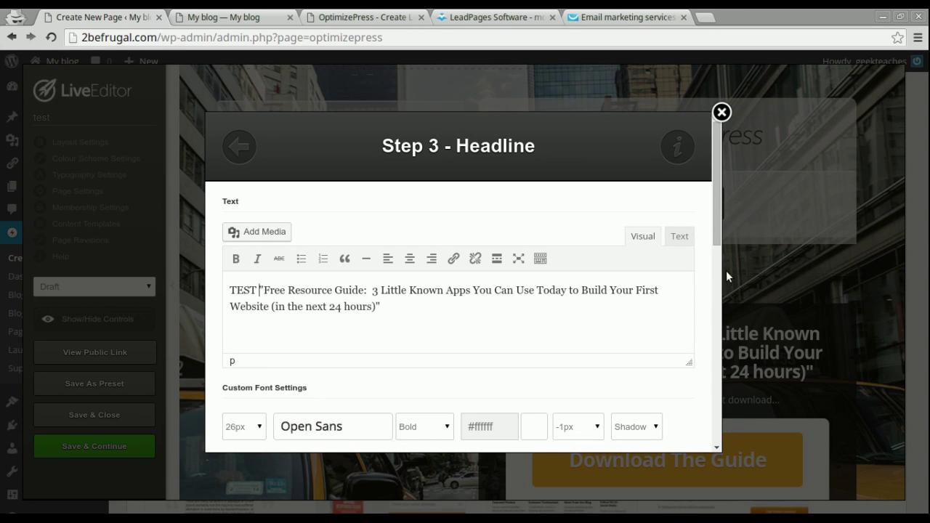
scroll(713, 291, "down", 3)
scroll(710, 399, "down", 5)
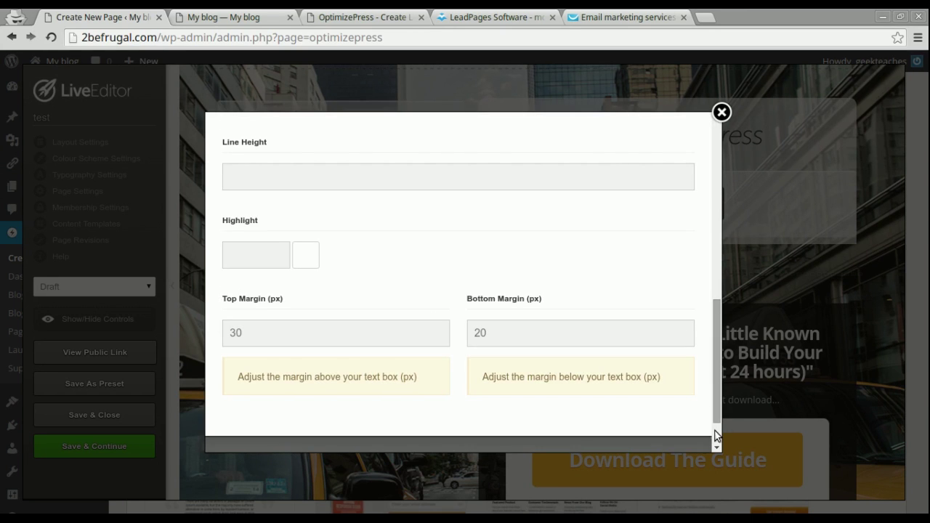
scroll(716, 443, "down", 2)
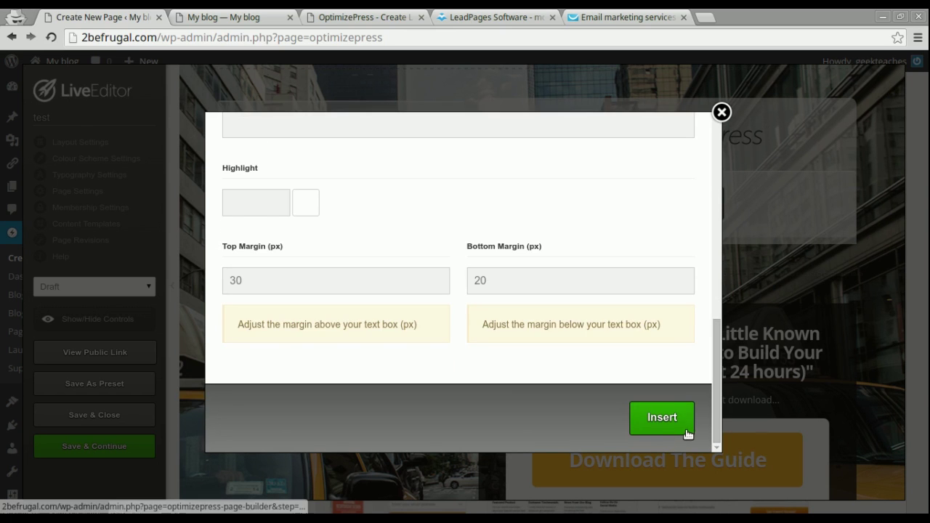
left_click(661, 417)
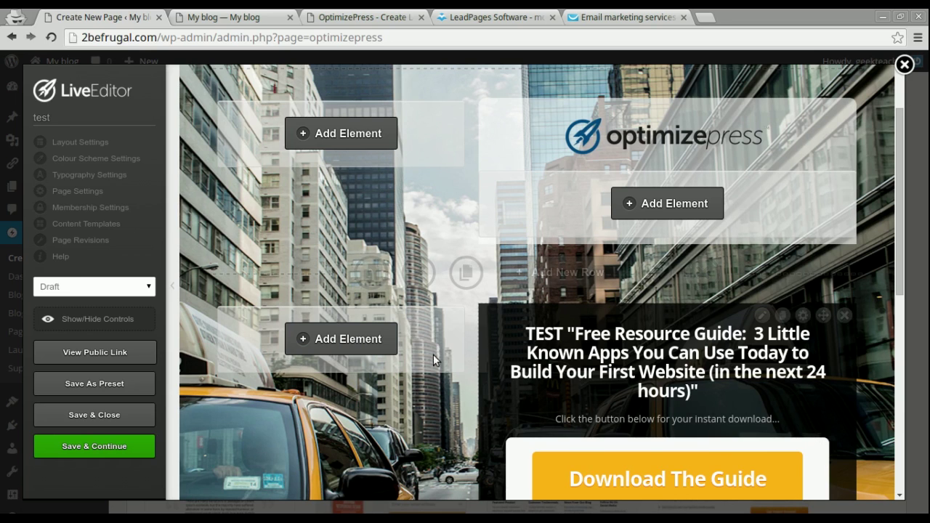
Save the test page while keeping the LiveEditor open, and view it through its public link.
left_click(80, 449)
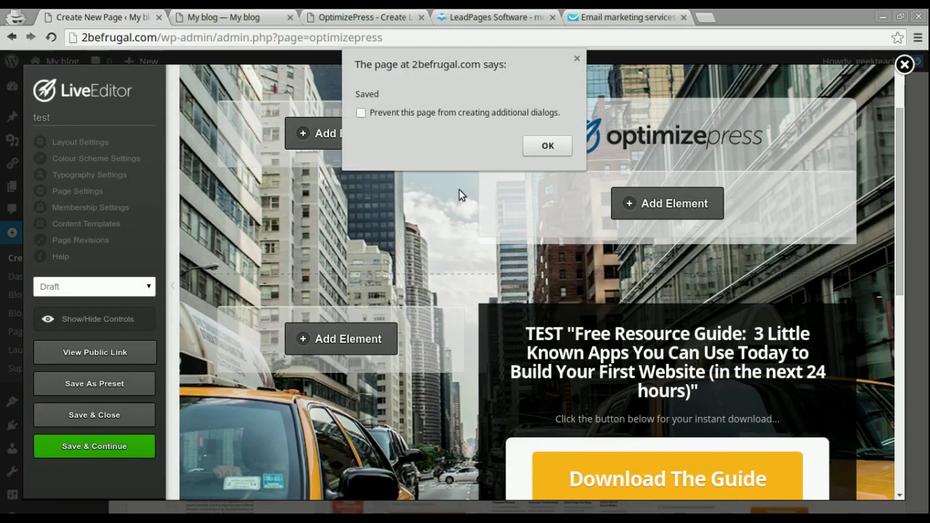
left_click(547, 146)
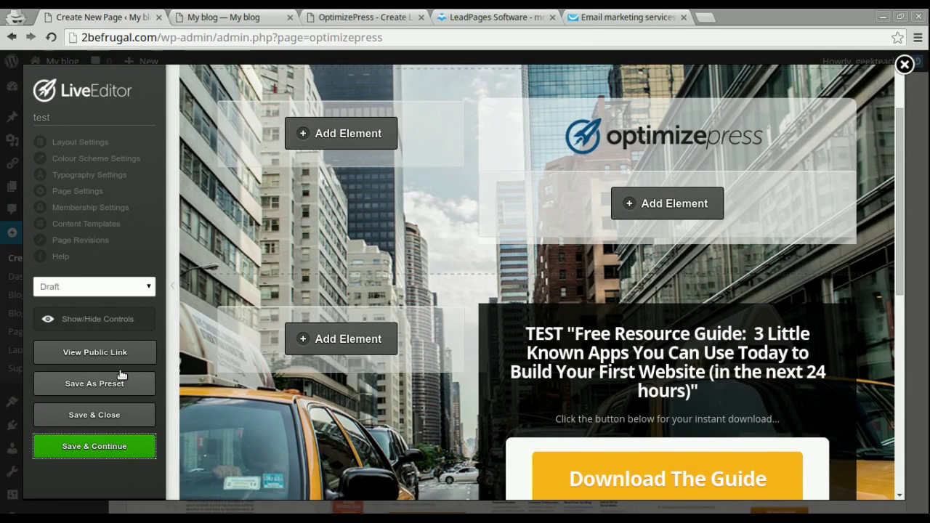
left_click(93, 354)
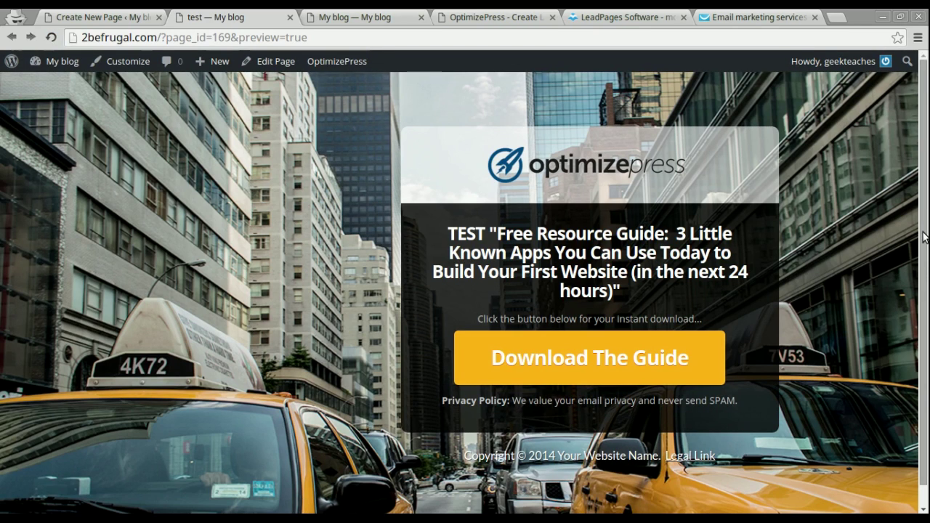
Open the test page for editing from the WordPress page list, and check its public version in Firefox before returning.
left_click(102, 17)
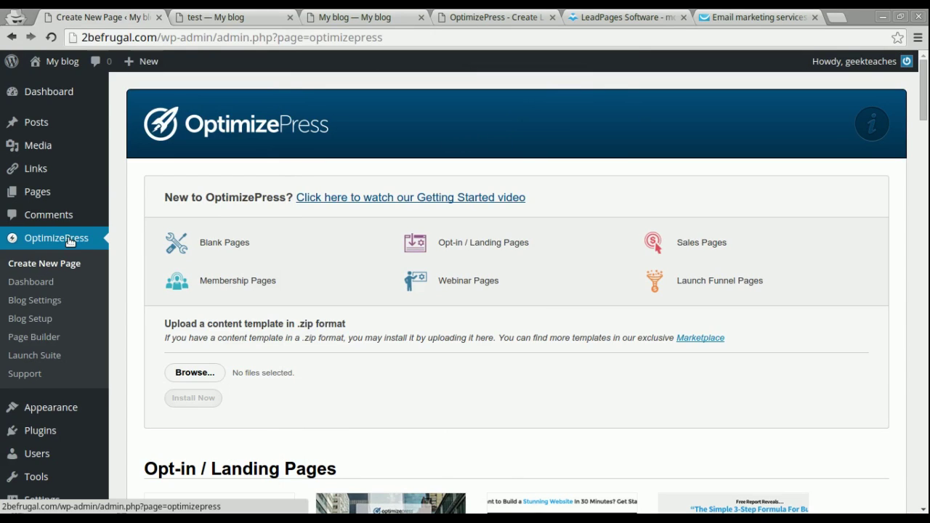
left_click(40, 190)
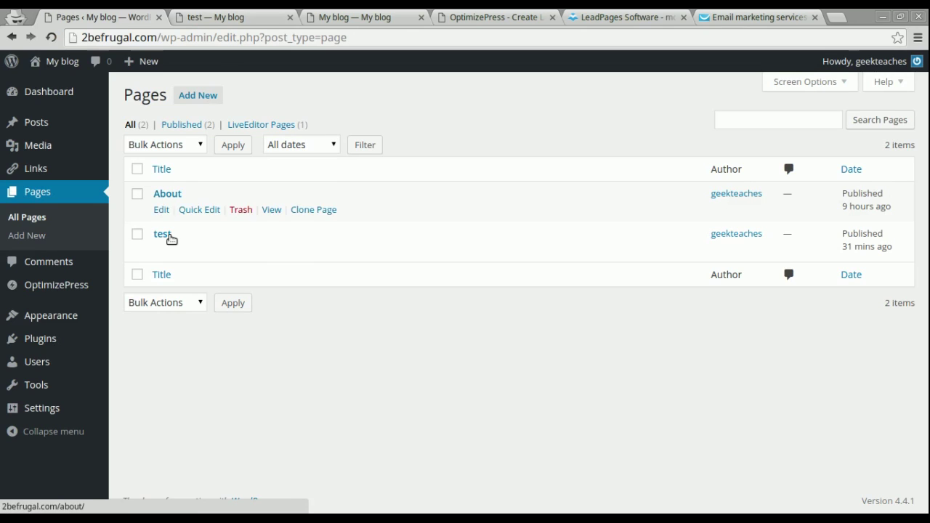
mouse_move(168, 236)
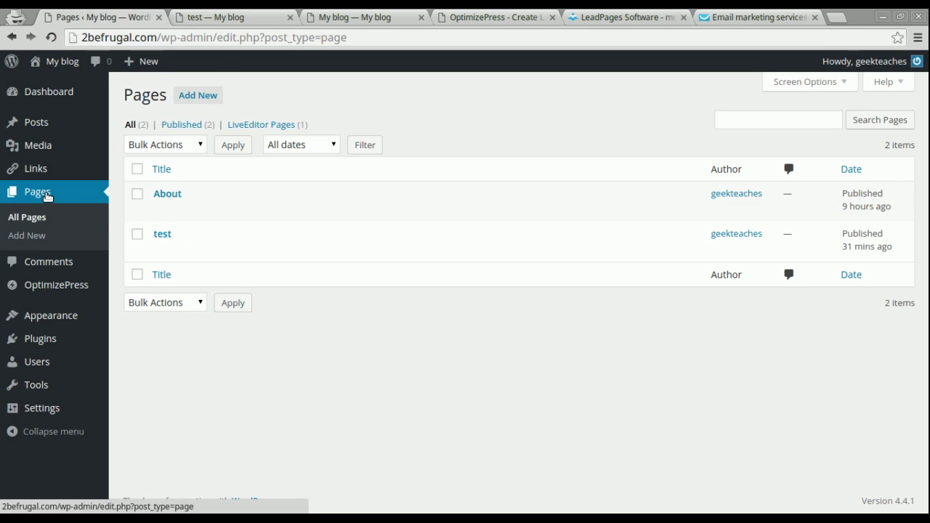
left_click(165, 235)
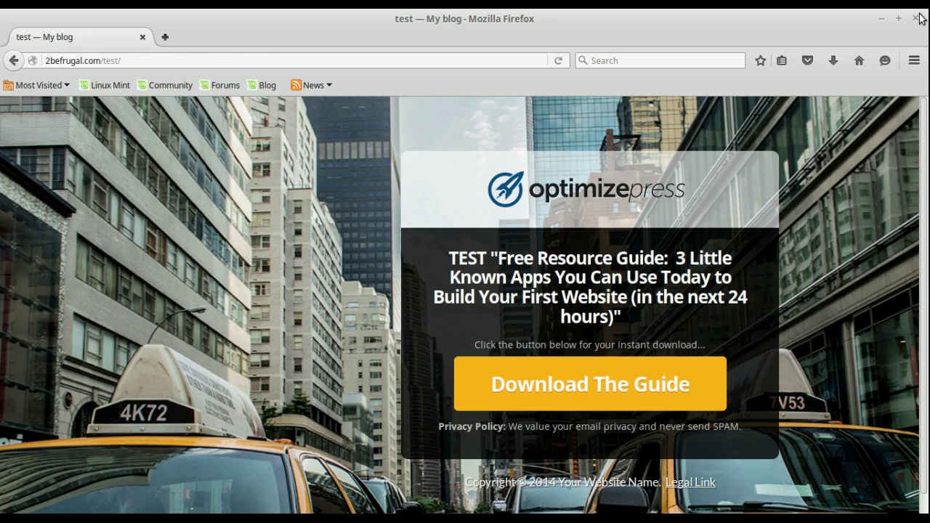
left_click(881, 18)
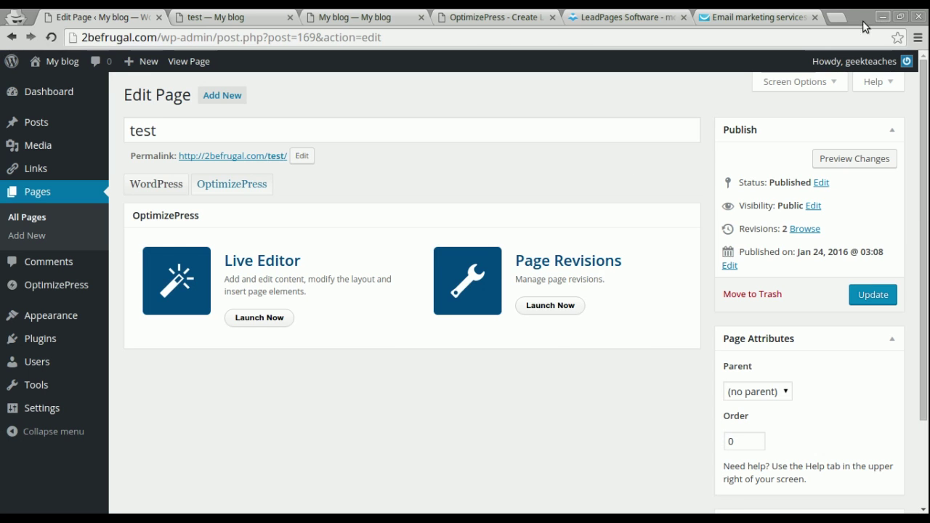